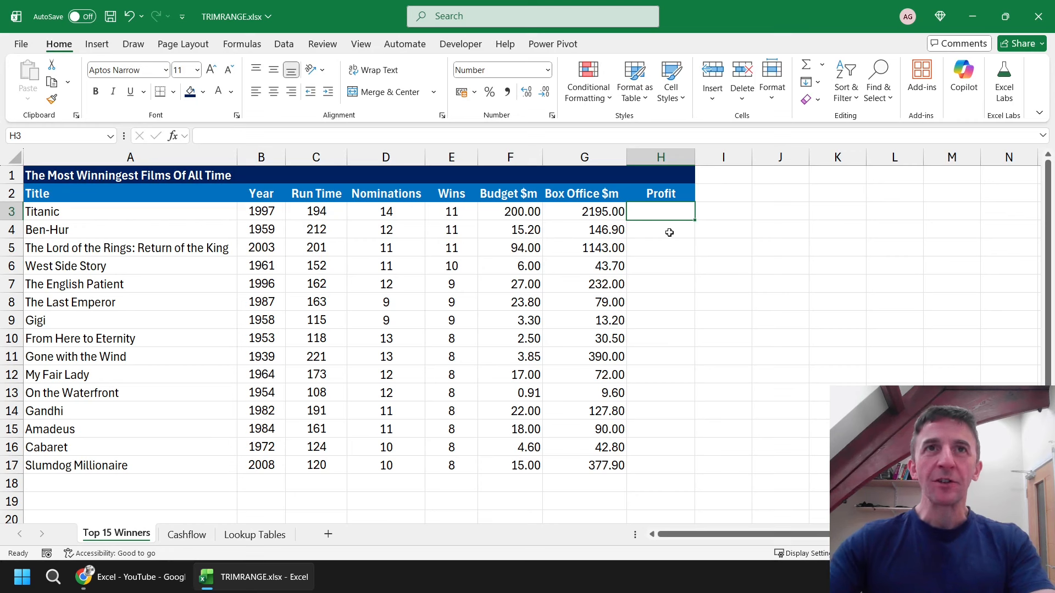
Enter a profit formula in H3 that subtracts the budgets F3:F17 from the box office figures G3:G17.
{"action": "left_click", "coordinate": [509, 211]}
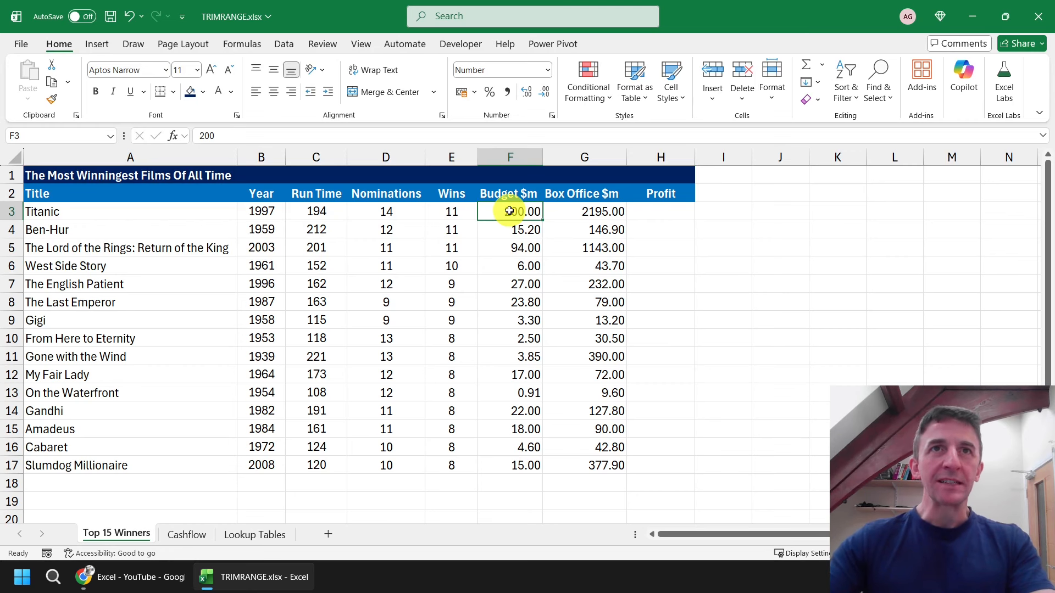
{"action": "left_click", "coordinate": [572, 212]}
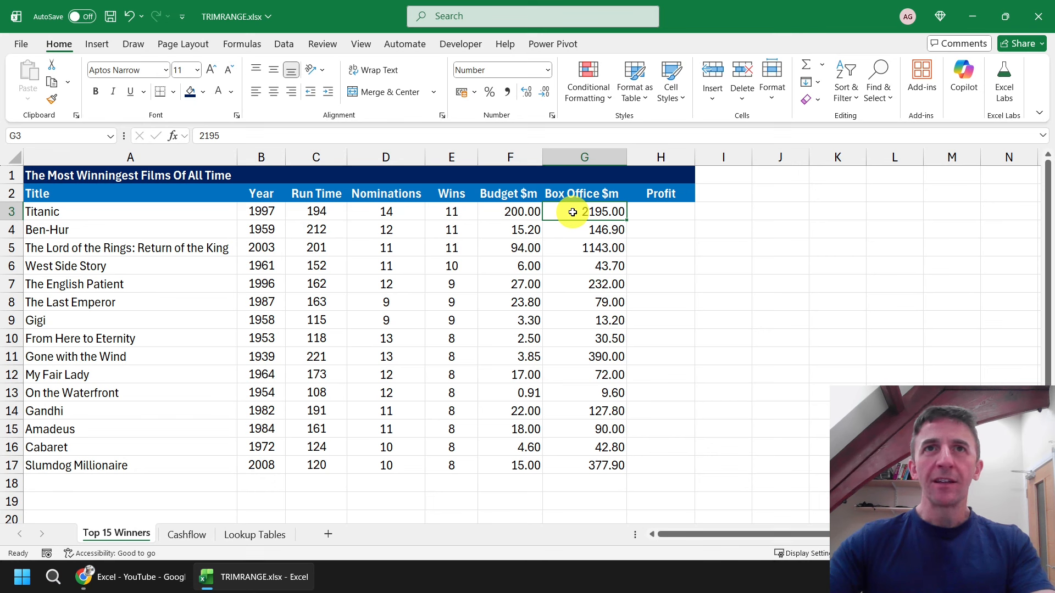
{"action": "left_click", "coordinate": [662, 213]}
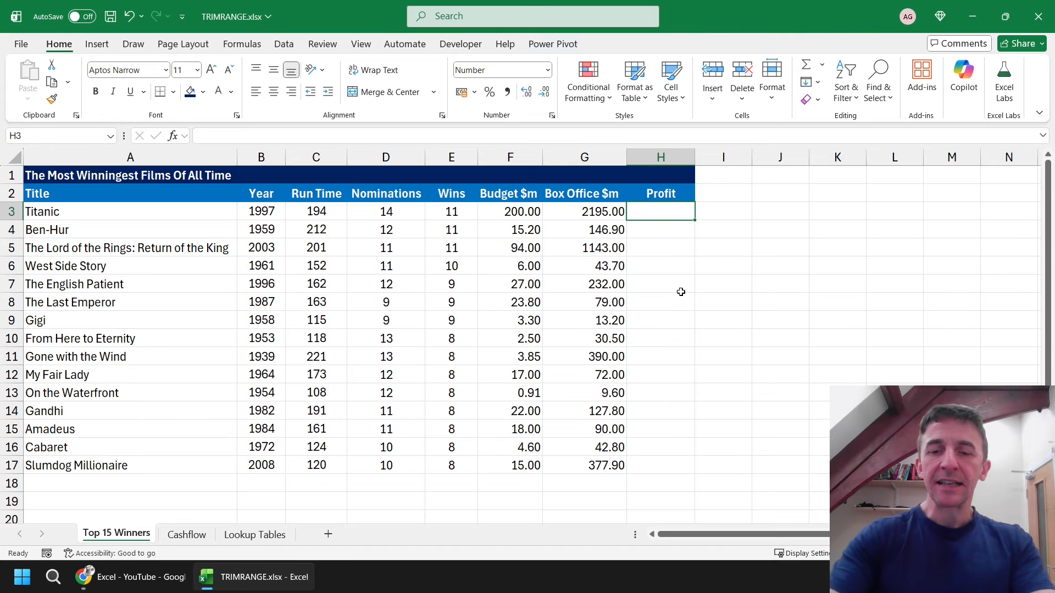
{"action": "type", "text": "="}
{"action": "key", "text": "Left"}
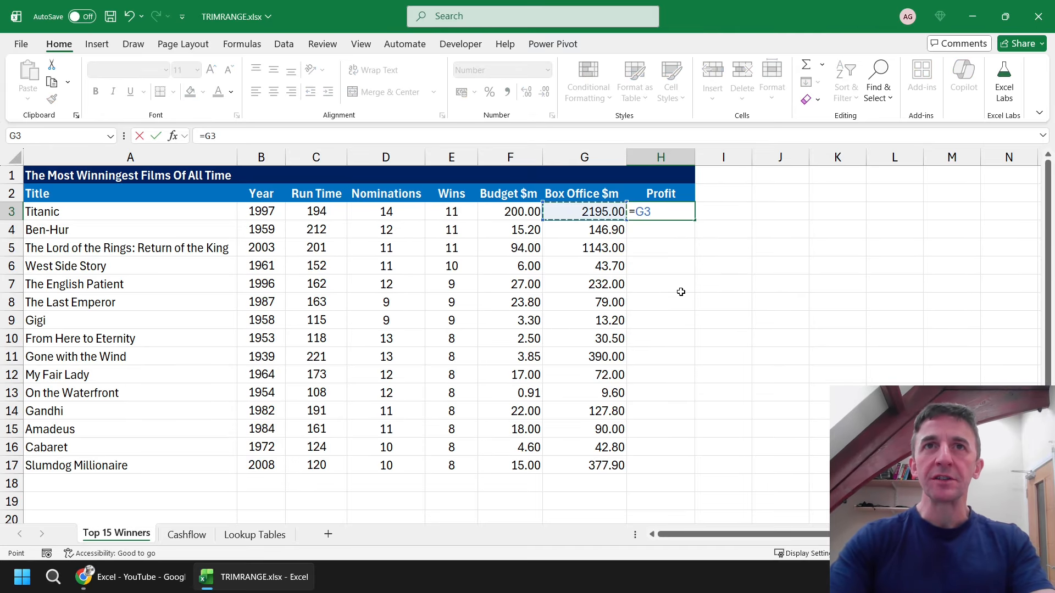
{"action": "key", "text": "ctrl+shift+Down"}
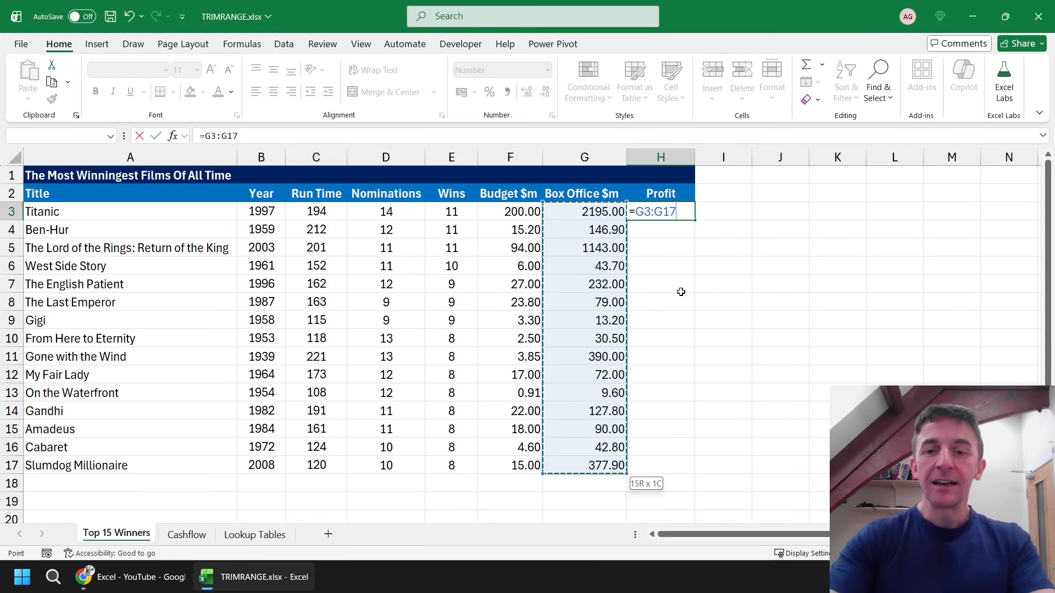
{"action": "type", "text": "-"}
{"action": "key", "text": "Left"}
{"action": "key", "text": "Left"}
{"action": "key", "text": "ctrl+shift+Down"}
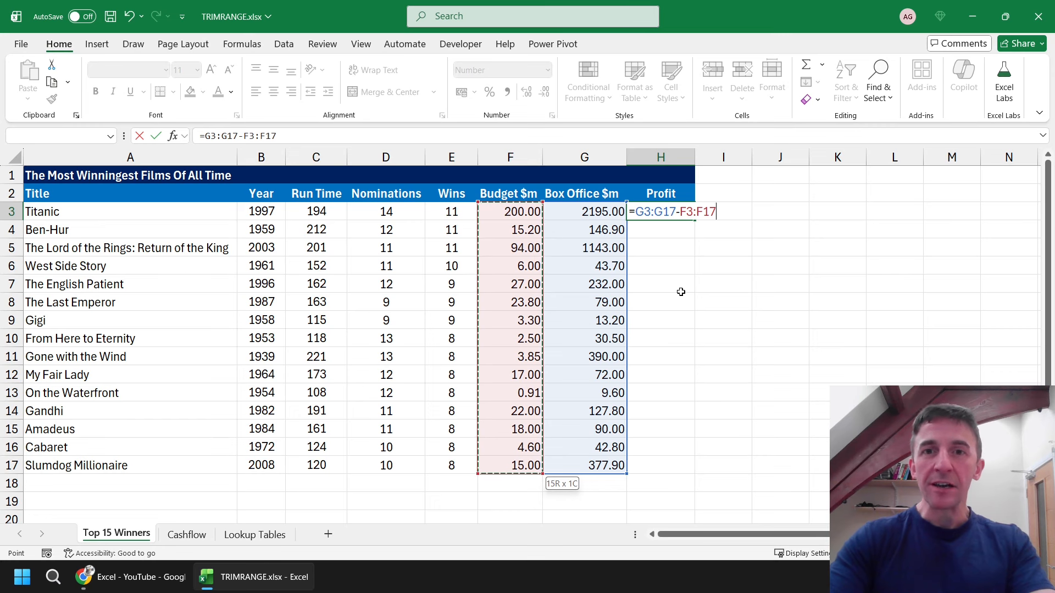
{"action": "key", "text": "Return"}
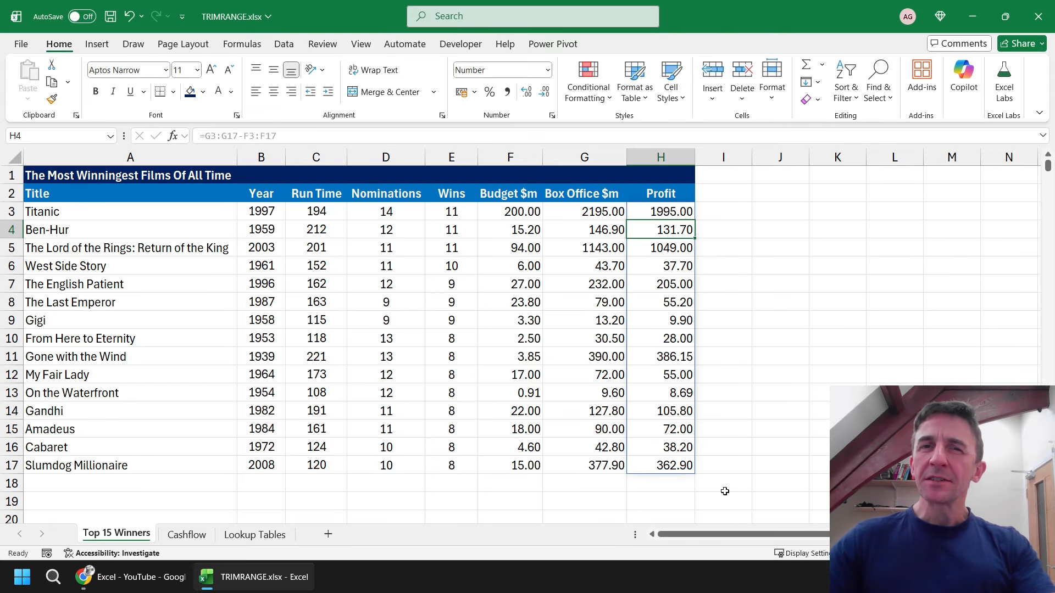
Add a test row beneath the film data with 123 as the budget in F18 and 456 as the box office in G18.
{"action": "left_click", "coordinate": [516, 484]}
{"action": "type", "text": "123"}
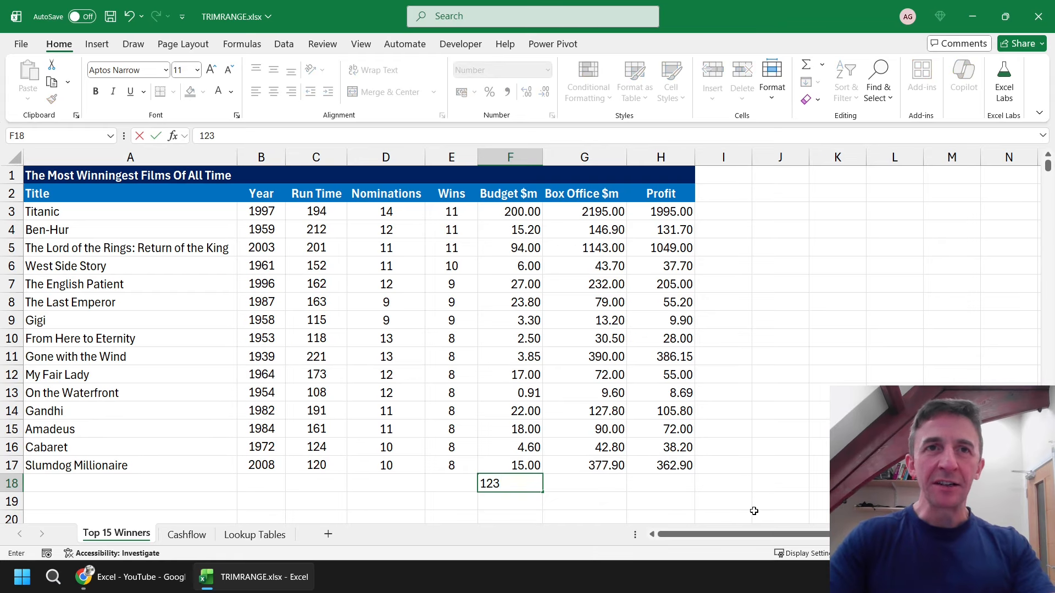
{"action": "key", "text": "Tab"}
{"action": "type", "text": "456"}
{"action": "key", "text": "Tab"}
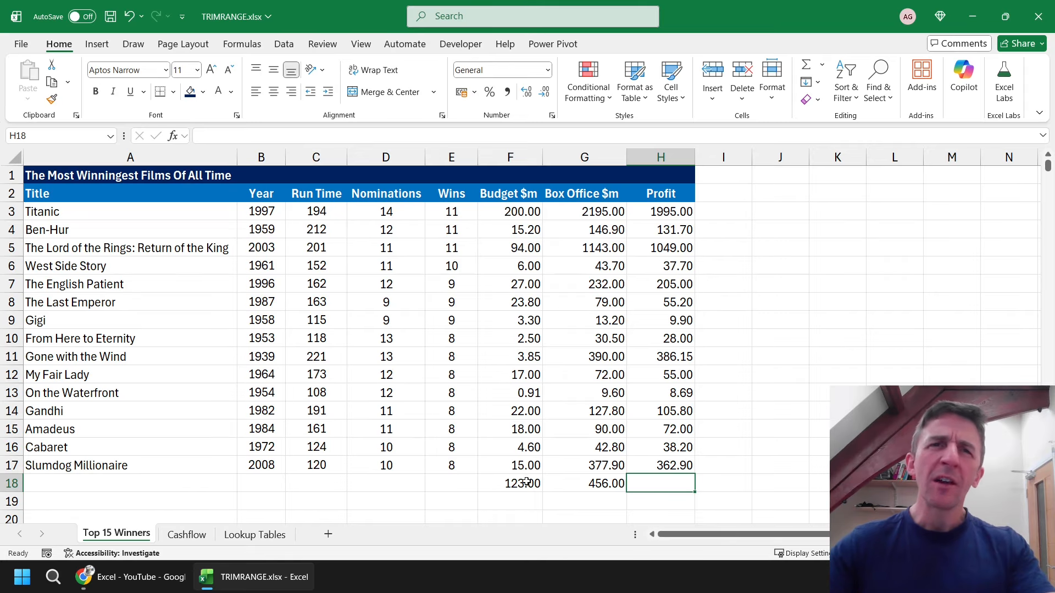
Clear the test values in F18:G18 and delete the profit formula in H3.
{"action": "left_click_drag", "start_coordinate": [522, 484], "coordinate": [574, 484]}
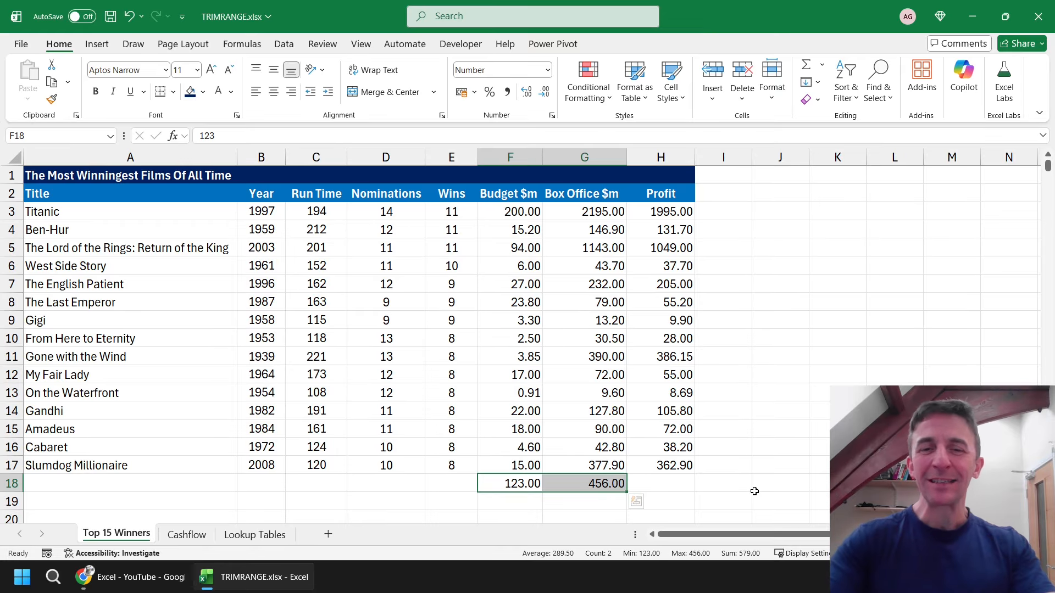
{"action": "key", "text": "Delete"}
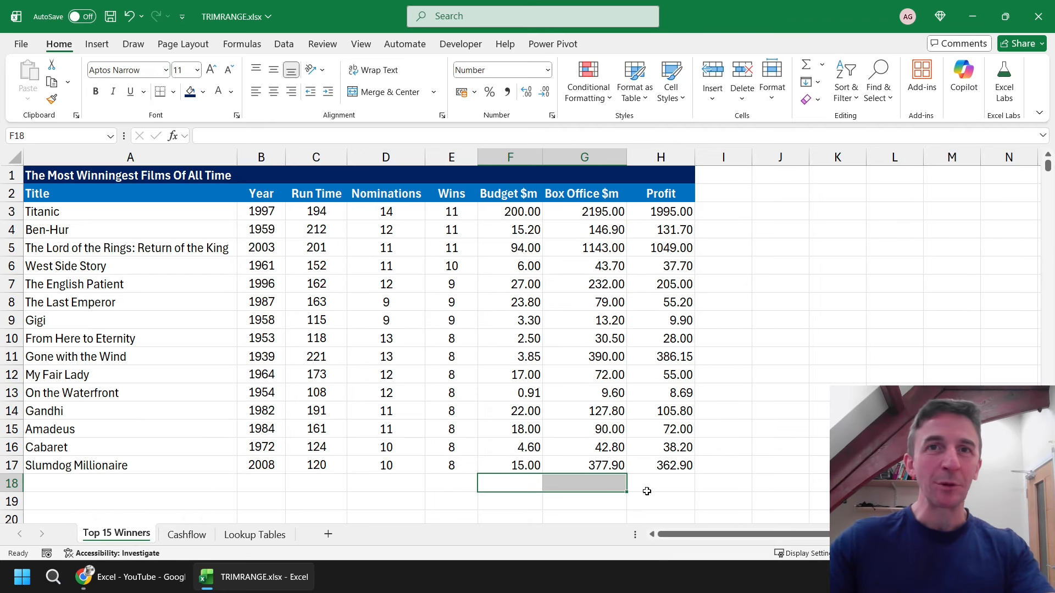
{"action": "left_click", "coordinate": [652, 212]}
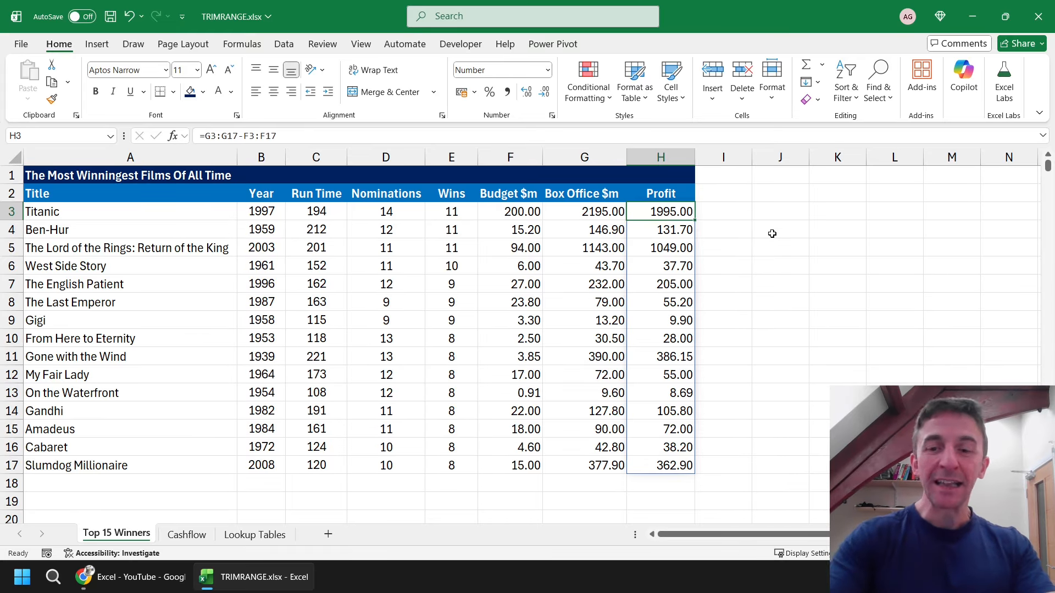
{"action": "key", "text": "Delete"}
Enter the formula =G3:G1048576-F3:F1048576 in H3 so profit covers both columns down to the sheet's last row.
{"action": "type", "text": "="}
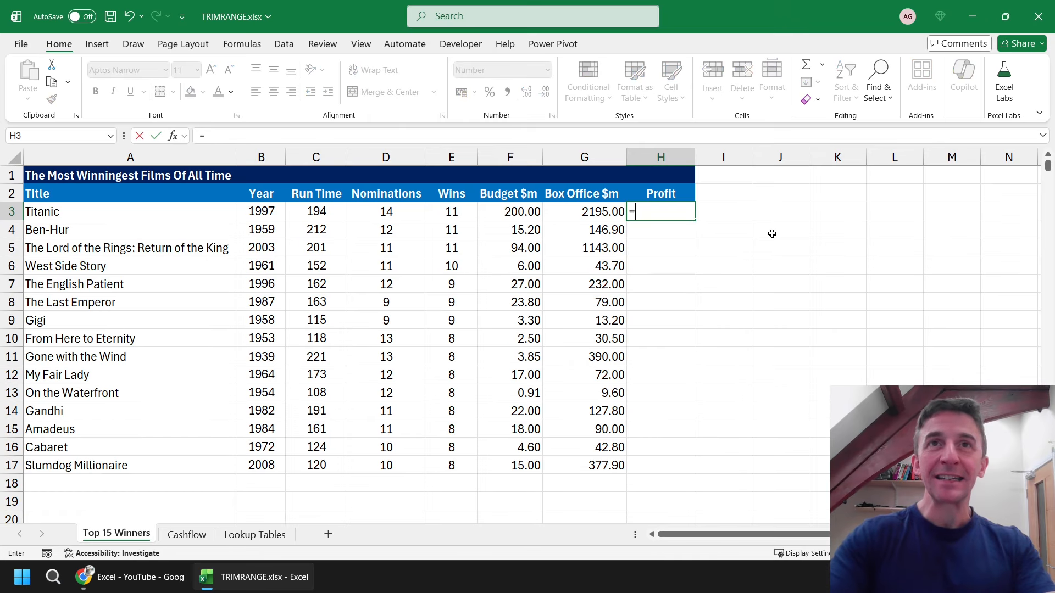
{"action": "key", "text": "Left"}
{"action": "key", "text": "ctrl+shift+Down"}
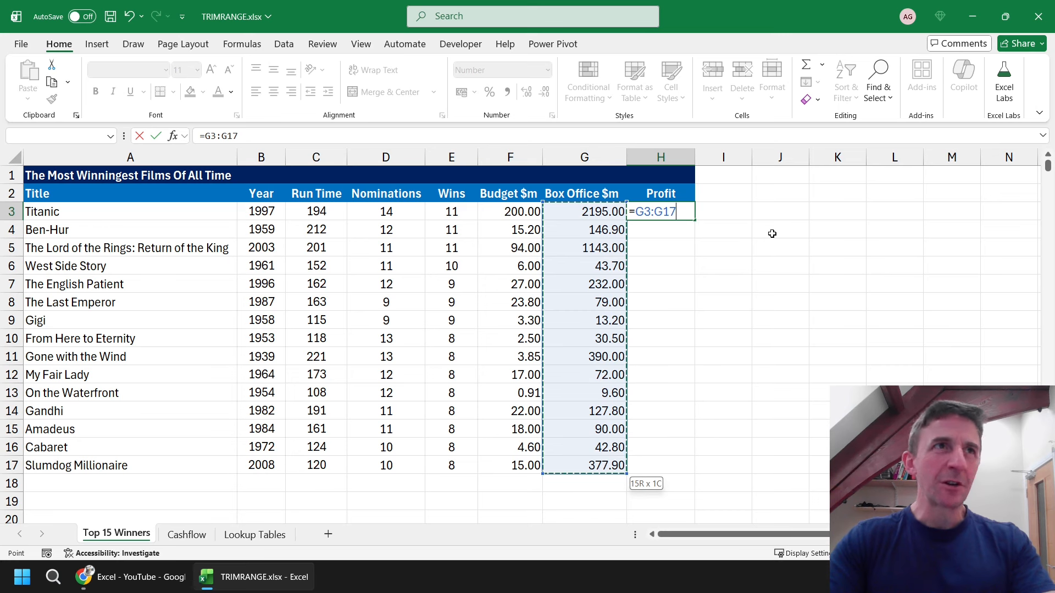
{"action": "key", "text": "ctrl+shift+Down"}
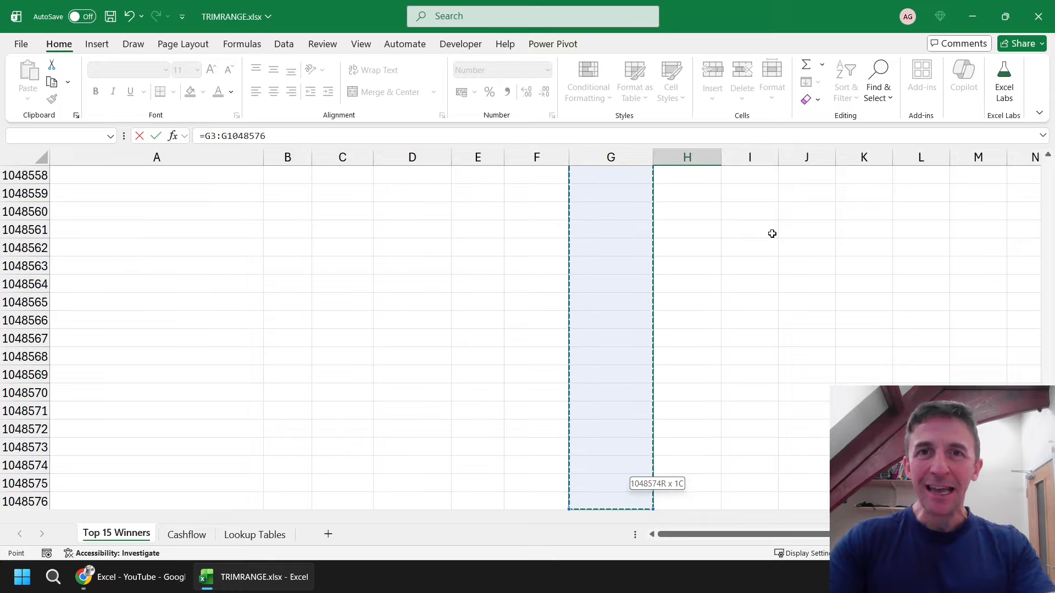
{"action": "type", "text": "-"}
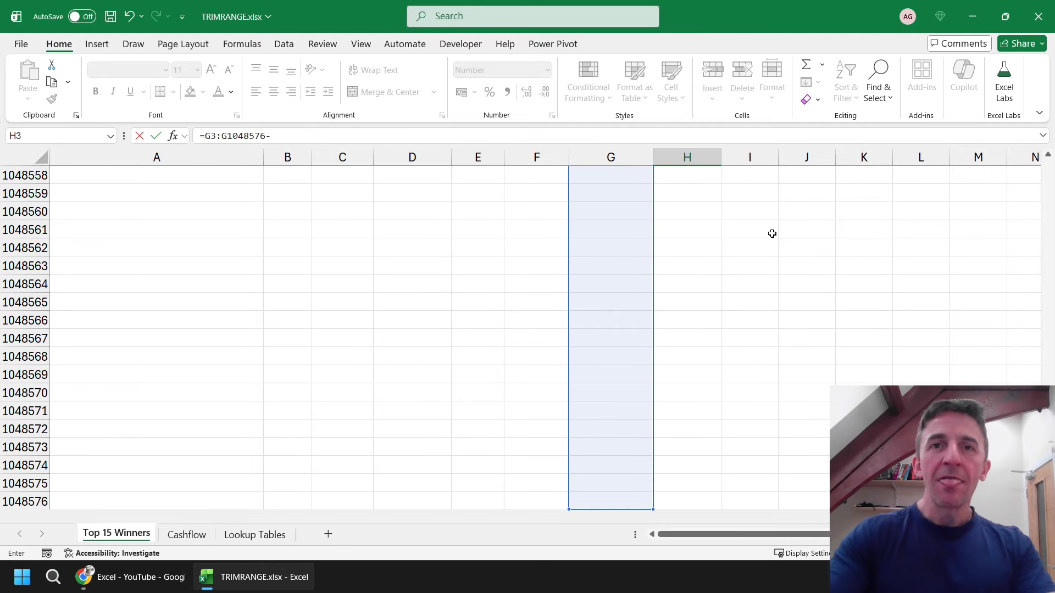
{"action": "key", "text": "Left"}
{"action": "key", "text": "Left"}
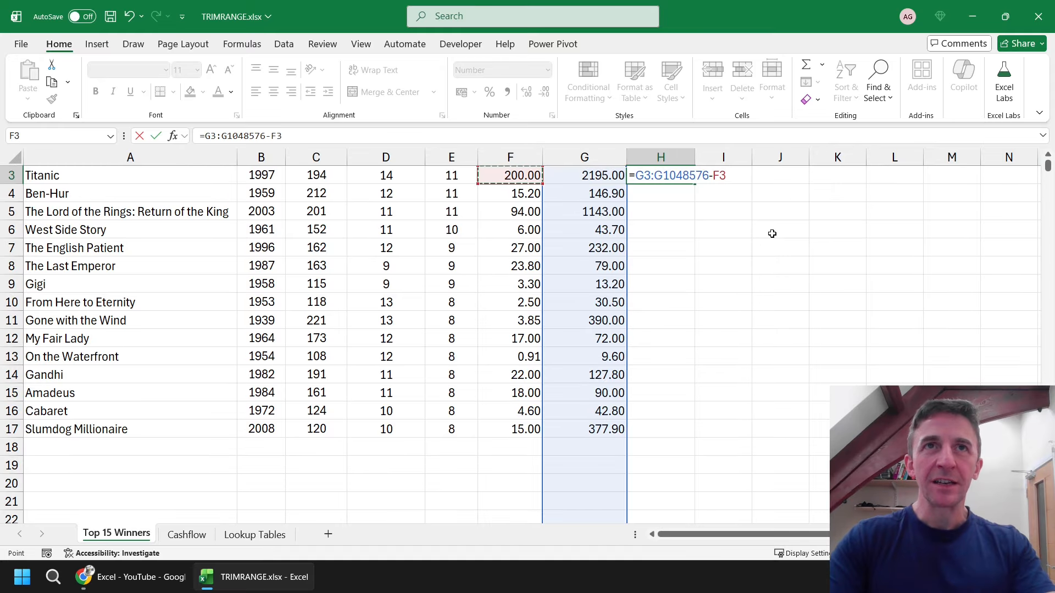
{"action": "key", "text": "ctrl+shift+Down"}
{"action": "key", "text": "ctrl+shift+Down"}
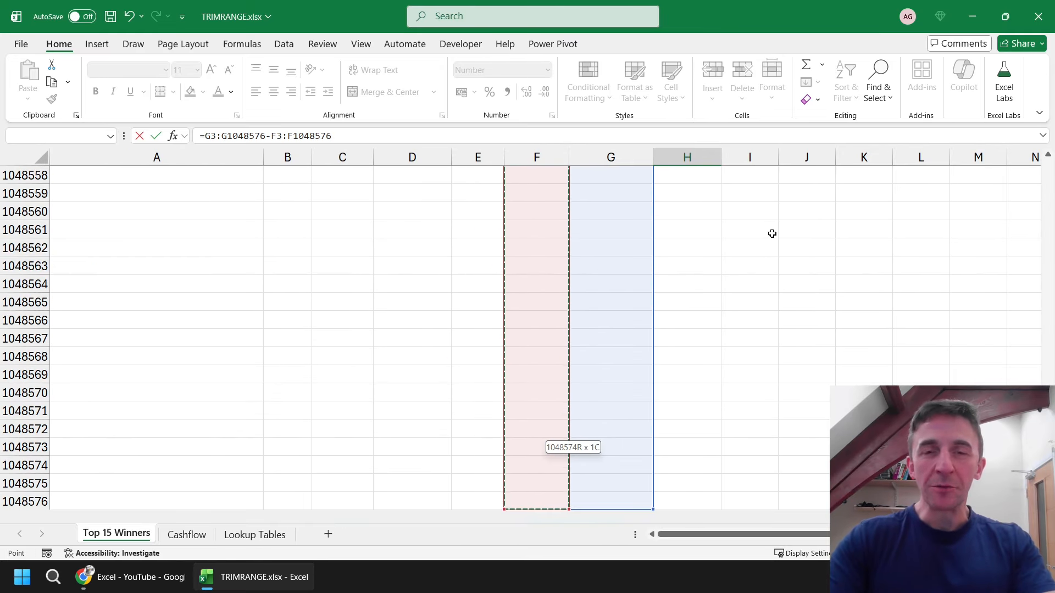
{"action": "key", "text": "Return"}
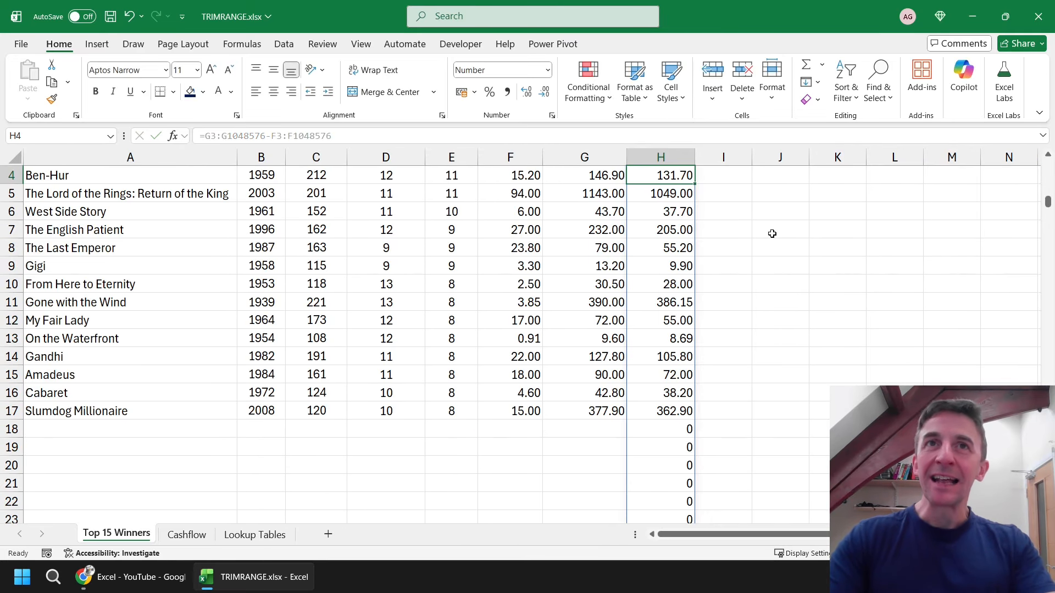
Enter 123 as the budget in F18 and 456 as the box office in G18 to test the full-column profit formula.
{"action": "scroll", "coordinate": [786, 313], "scroll_direction": "up", "scroll_amount": 1}
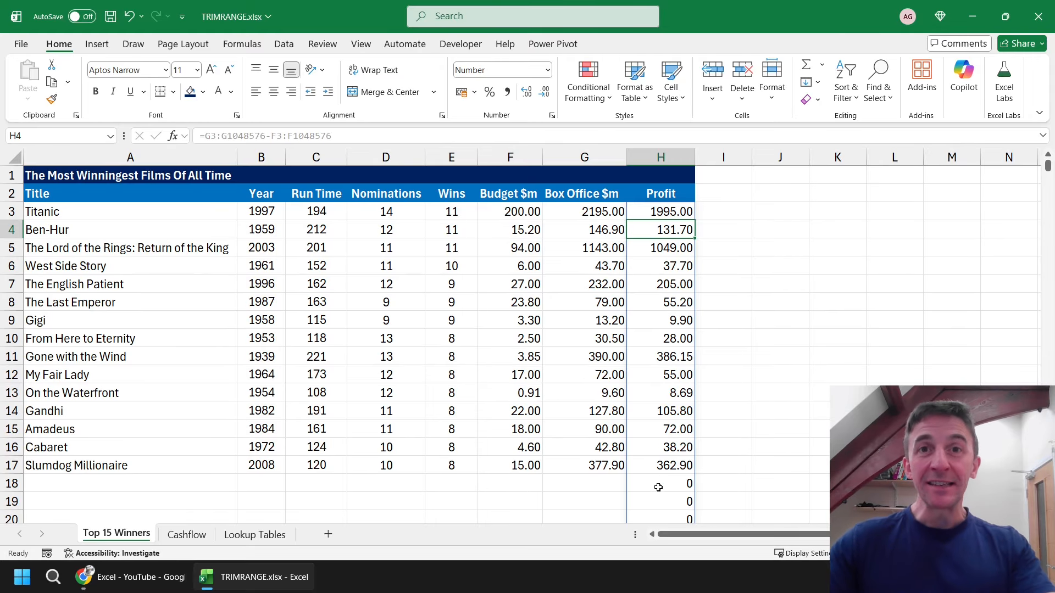
{"action": "scroll", "coordinate": [657, 489], "scroll_direction": "down", "scroll_amount": 5}
{"action": "scroll", "coordinate": [657, 490], "scroll_direction": "down", "scroll_amount": 5}
{"action": "scroll", "coordinate": [657, 489], "scroll_direction": "up", "scroll_amount": 8}
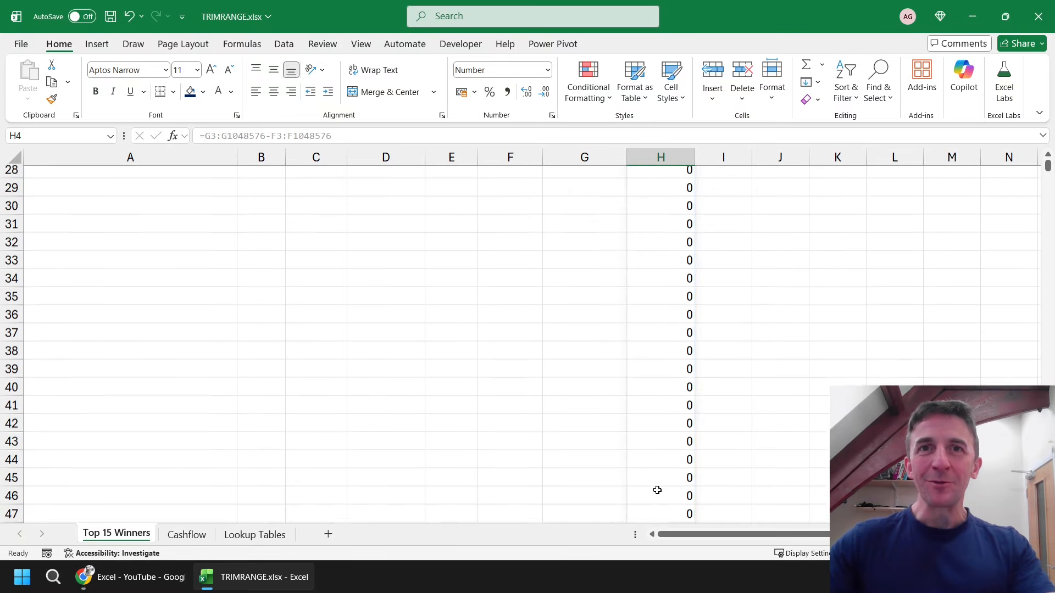
{"action": "scroll", "coordinate": [657, 489], "scroll_direction": "up", "scroll_amount": 2}
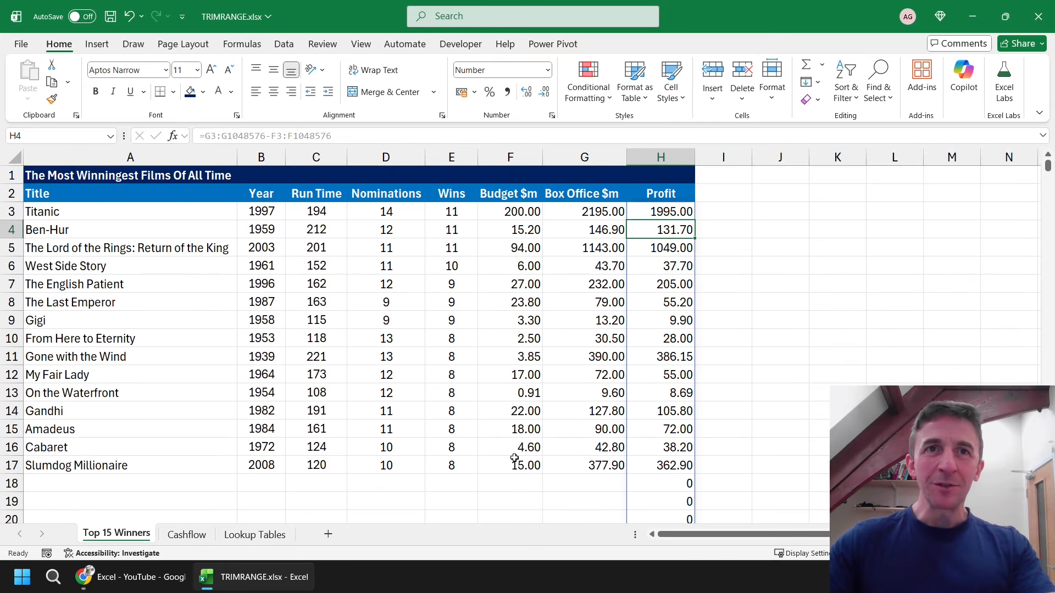
{"action": "left_click", "coordinate": [525, 483]}
{"action": "type", "text": "123"}
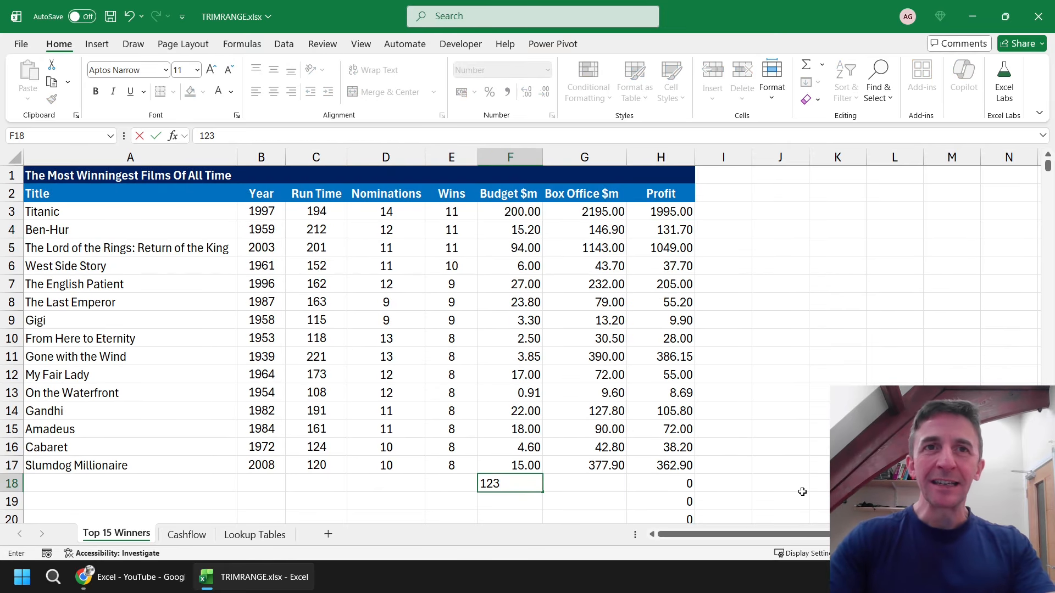
{"action": "key", "text": "Tab"}
{"action": "type", "text": "456"}
{"action": "key", "text": "Tab"}
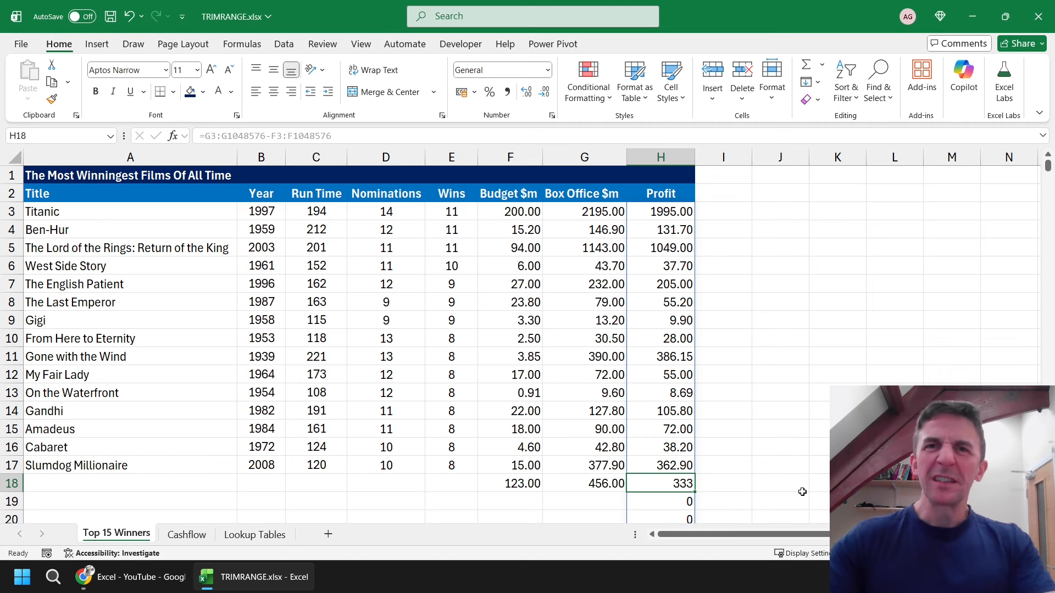
Edit the profit formula in H3 to wrap the box office range G3:G1048576 in TRIMRANGE, keeping the minus sign after it.
{"action": "scroll", "coordinate": [751, 467], "scroll_direction": "down", "scroll_amount": 1}
{"action": "scroll", "coordinate": [750, 467], "scroll_direction": "down", "scroll_amount": 1}
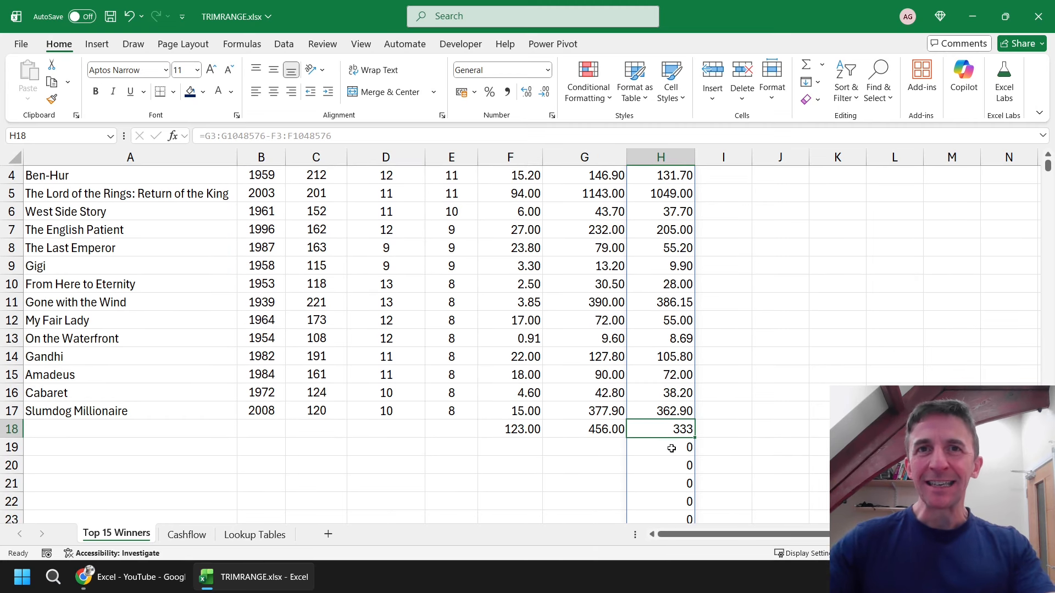
{"action": "scroll", "coordinate": [758, 442], "scroll_direction": "up", "scroll_amount": 1}
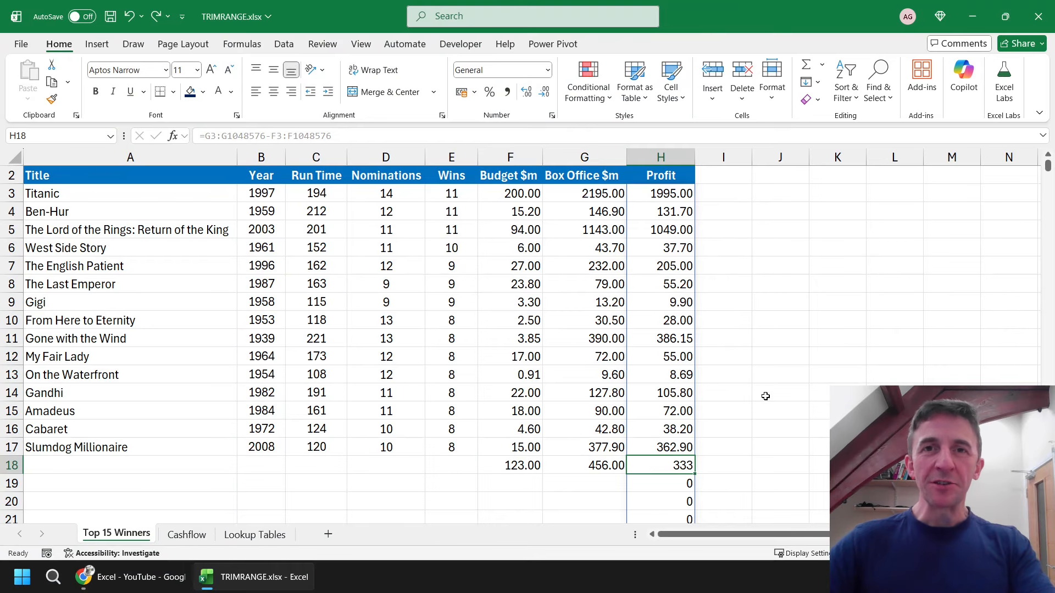
{"action": "left_click", "coordinate": [647, 196]}
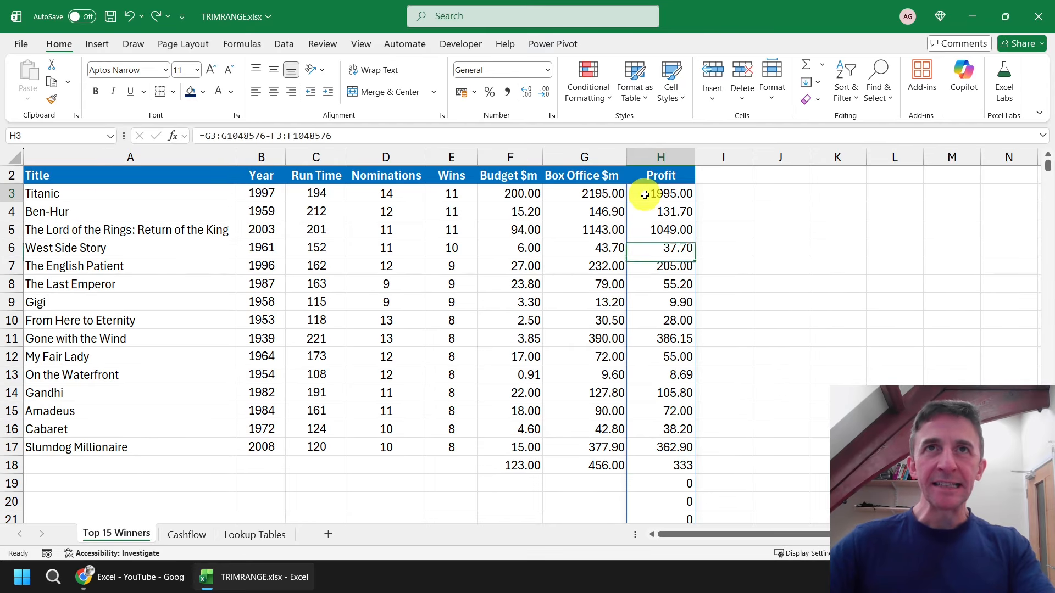
{"action": "key", "text": "F2"}
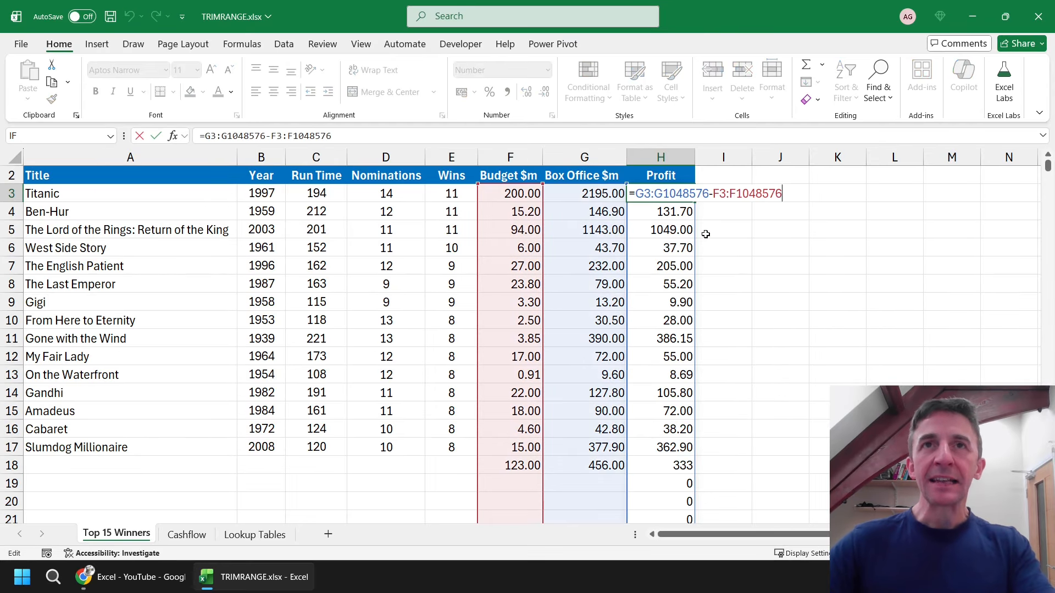
{"action": "left_click", "coordinate": [633, 192]}
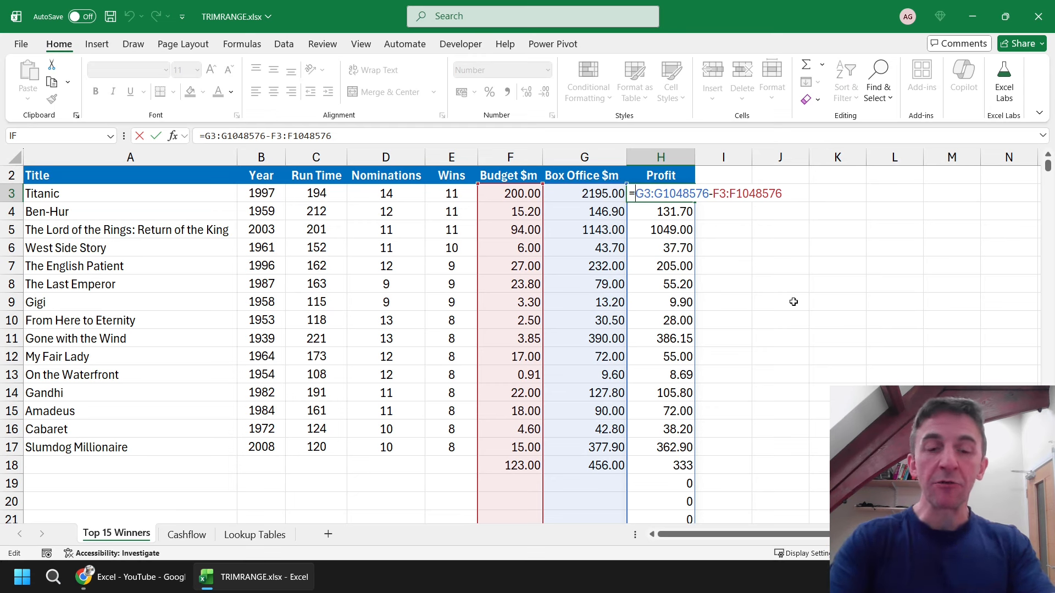
{"action": "type", "text": "trim"}
{"action": "key", "text": "Down"}
{"action": "key", "text": "Down"}
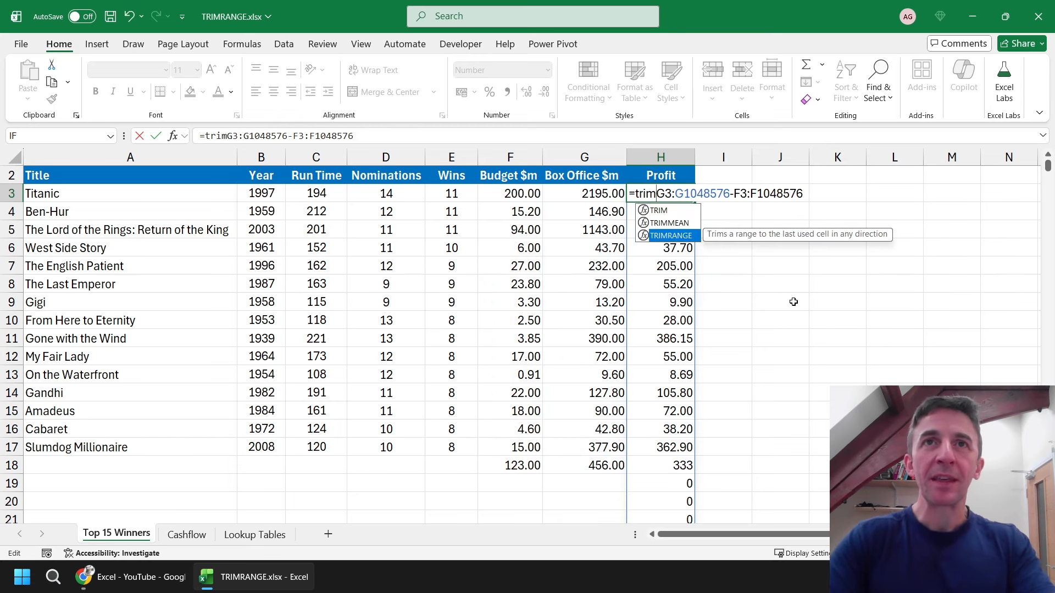
{"action": "key", "text": "Tab"}
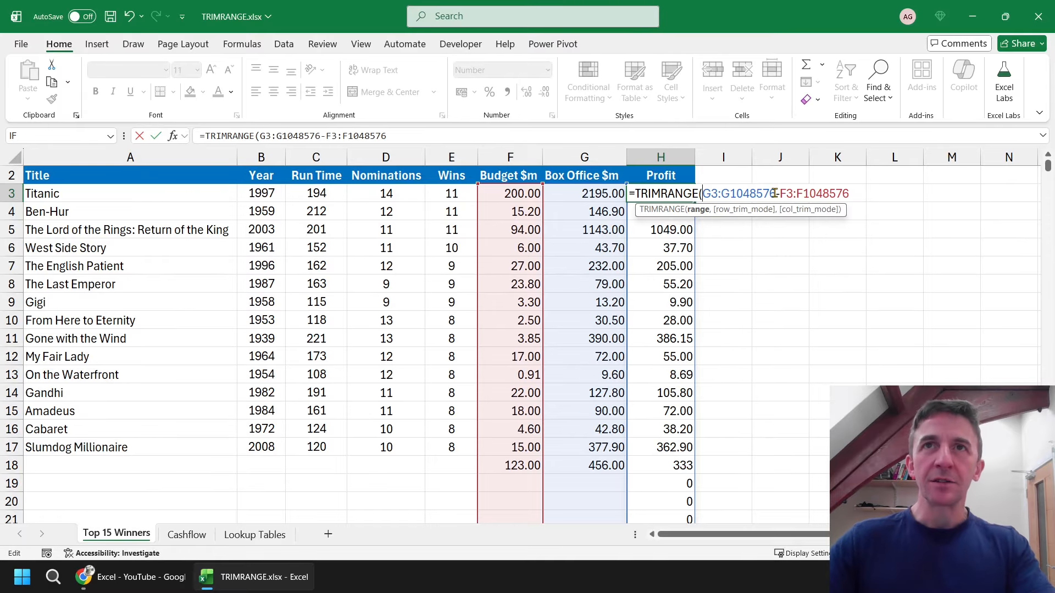
{"action": "type", "text": ")"}
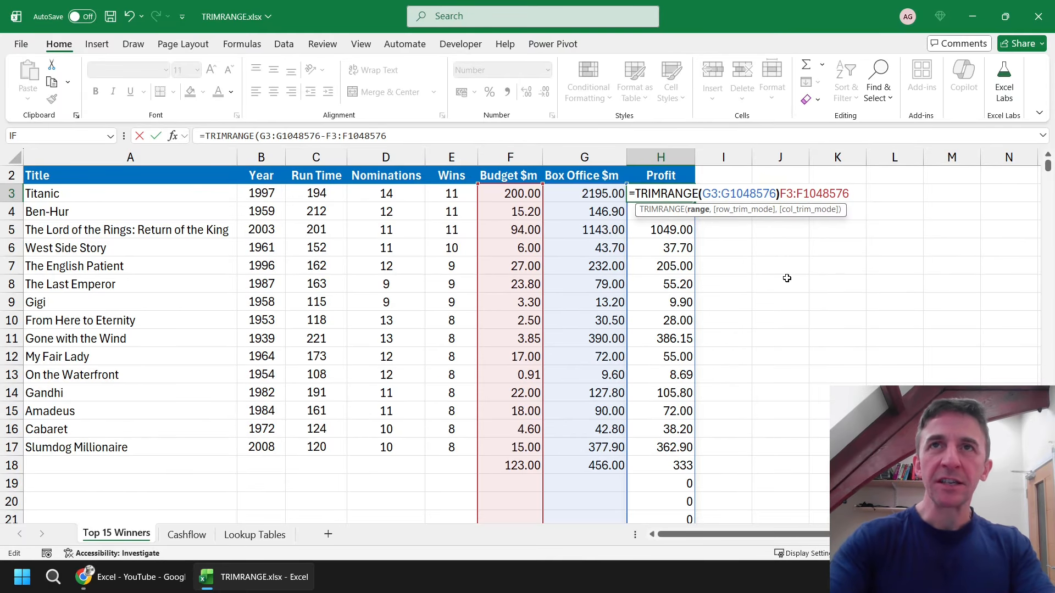
{"action": "type", "text": "-"}
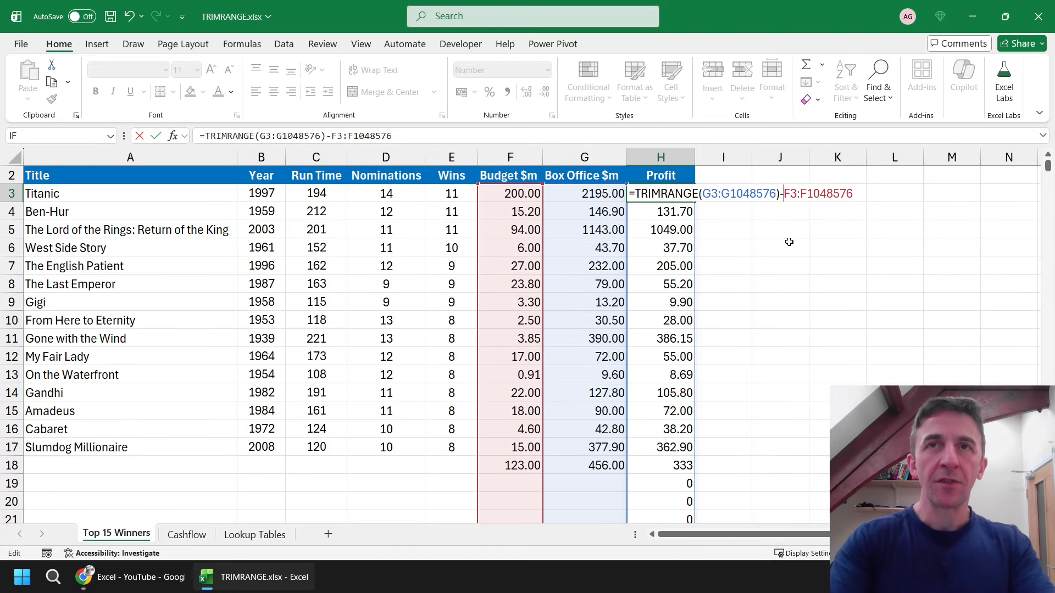
Wrap the budget range F3:F1048576 in TRIMRANGE too, making the H3 formula =TRIMRANGE(G3:G1048576)-TRIMRANGE(F3:F1048576).
{"action": "type", "text": "trim"}
{"action": "left_click", "coordinate": [819, 235]}
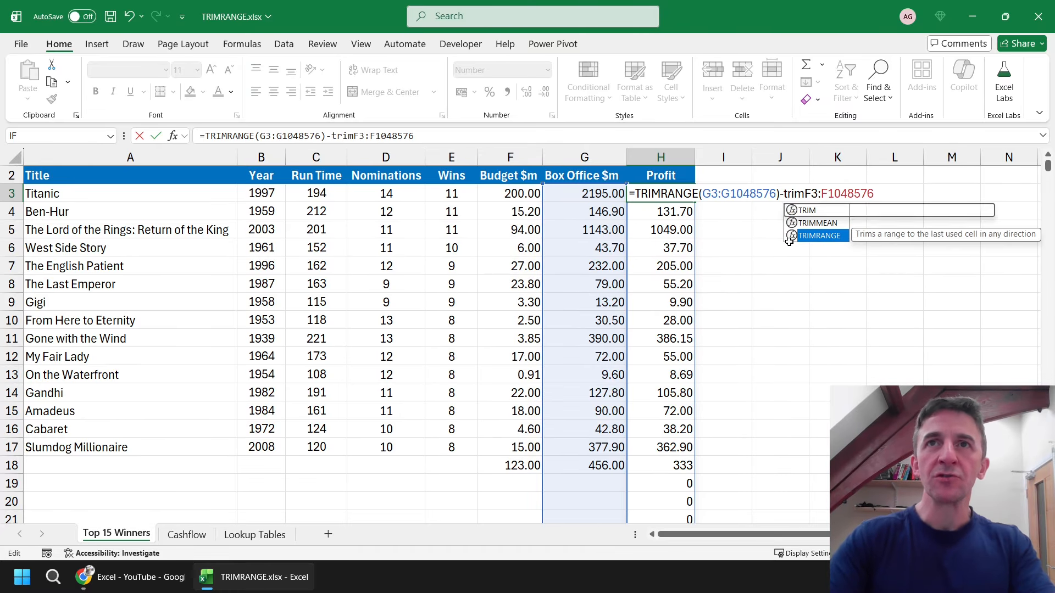
{"action": "double_click", "coordinate": [818, 236]}
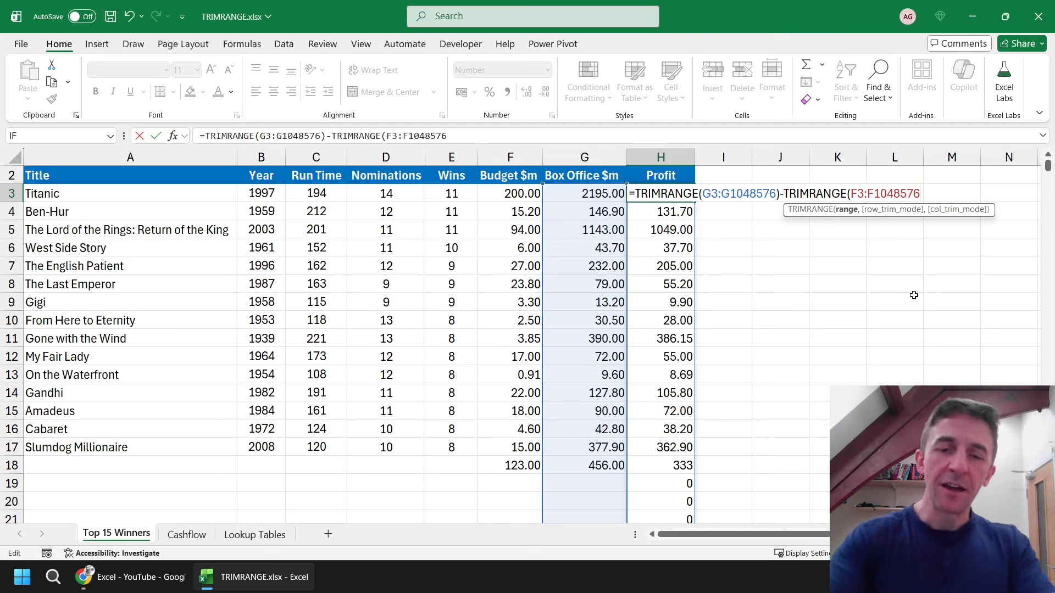
{"action": "type", "text": ")"}
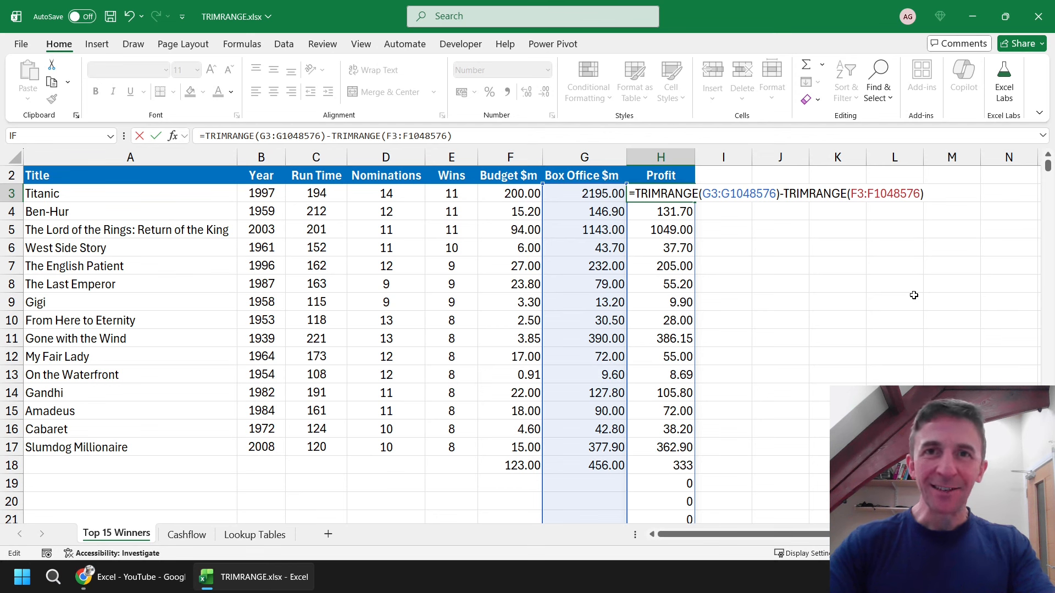
{"action": "key", "text": "Return"}
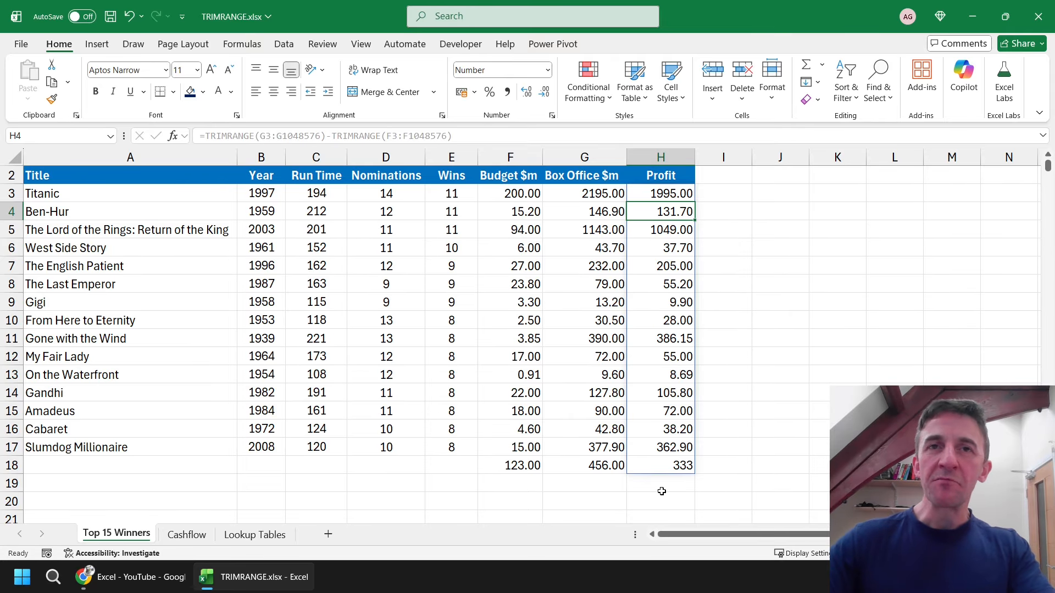
Test the profit formula with 234 as the budget in F19 and 456 as the box office in G19, and clear both cells.
{"action": "left_click", "coordinate": [517, 487]}
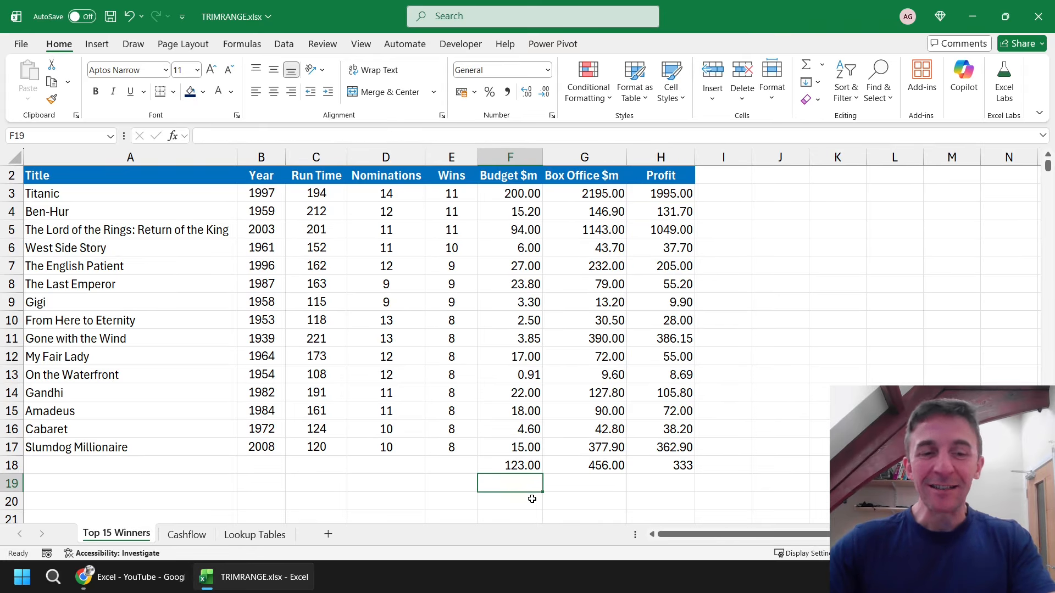
{"action": "type", "text": "234"}
{"action": "left_click", "coordinate": [590, 483]}
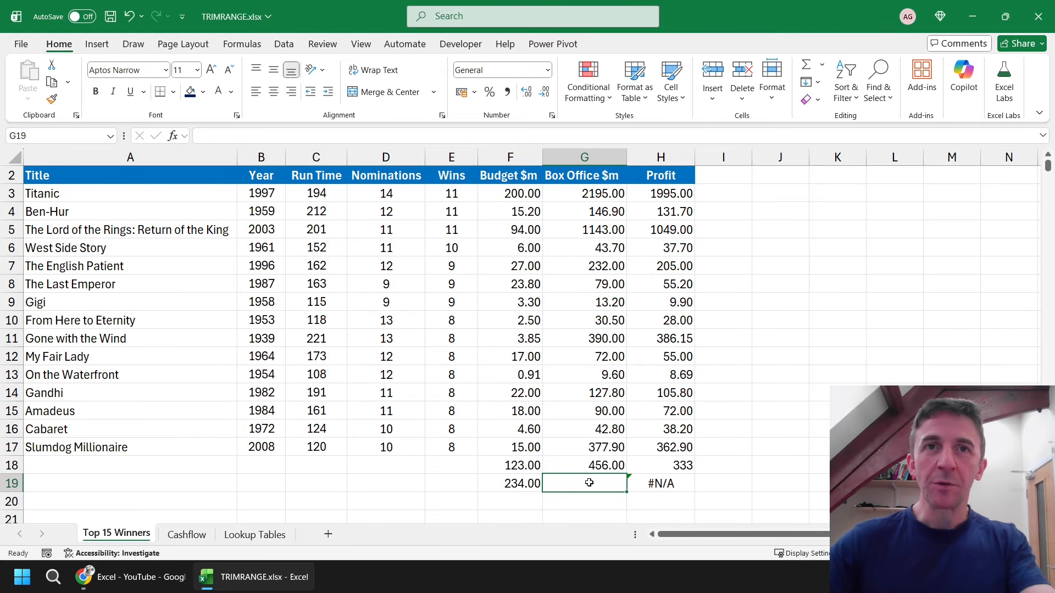
{"action": "type", "text": "456"}
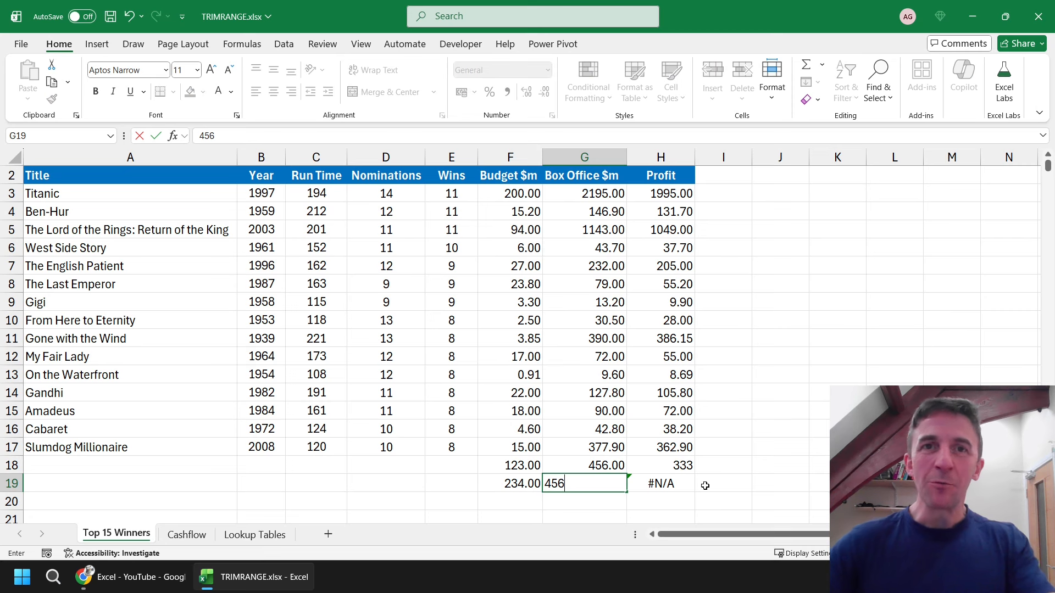
{"action": "key", "text": "Return"}
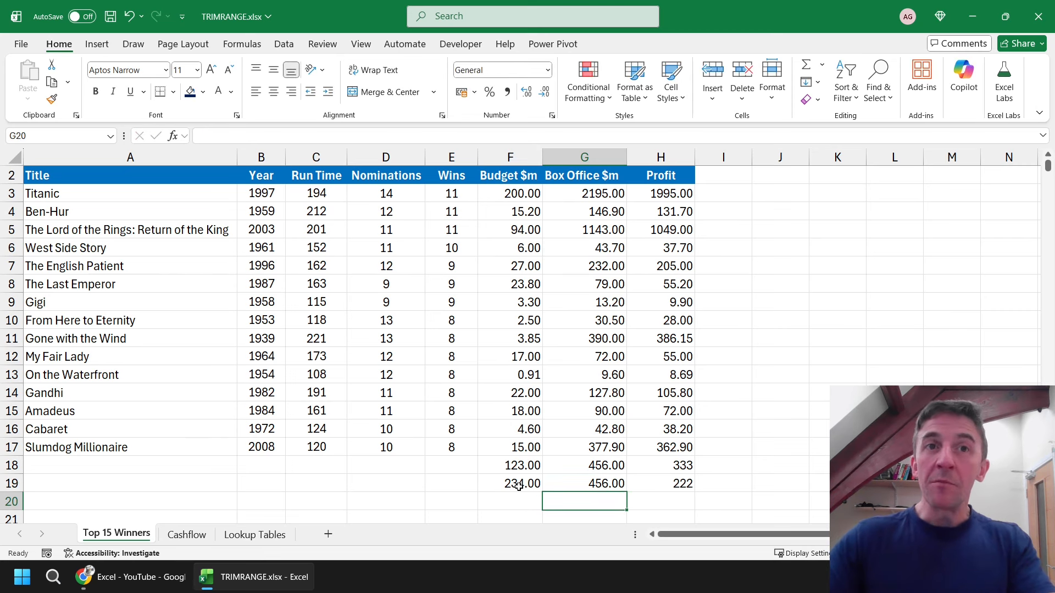
{"action": "left_click_drag", "start_coordinate": [519, 486], "coordinate": [582, 486]}
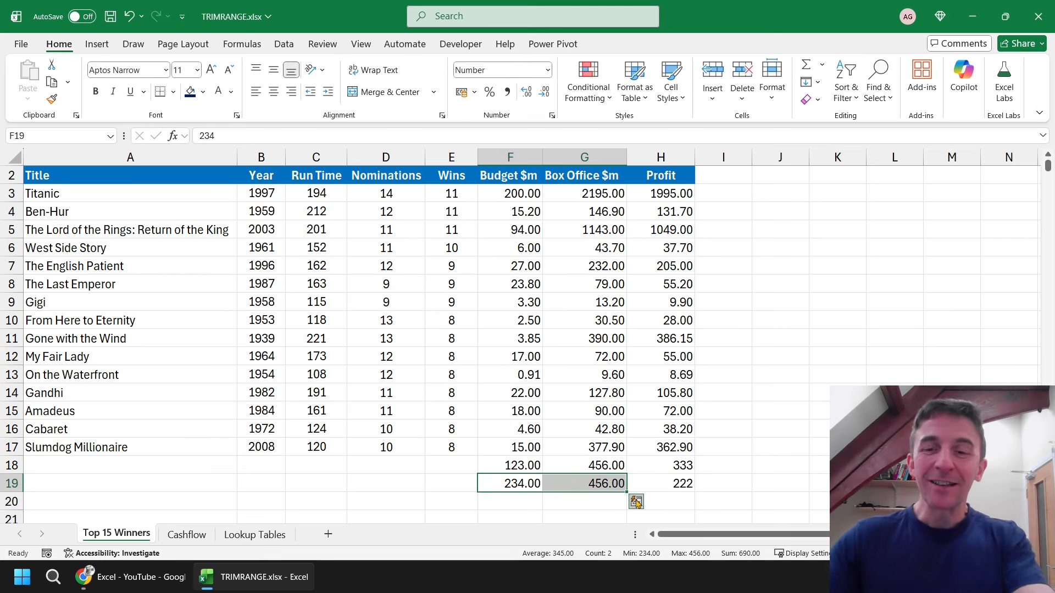
{"action": "key", "text": "Delete"}
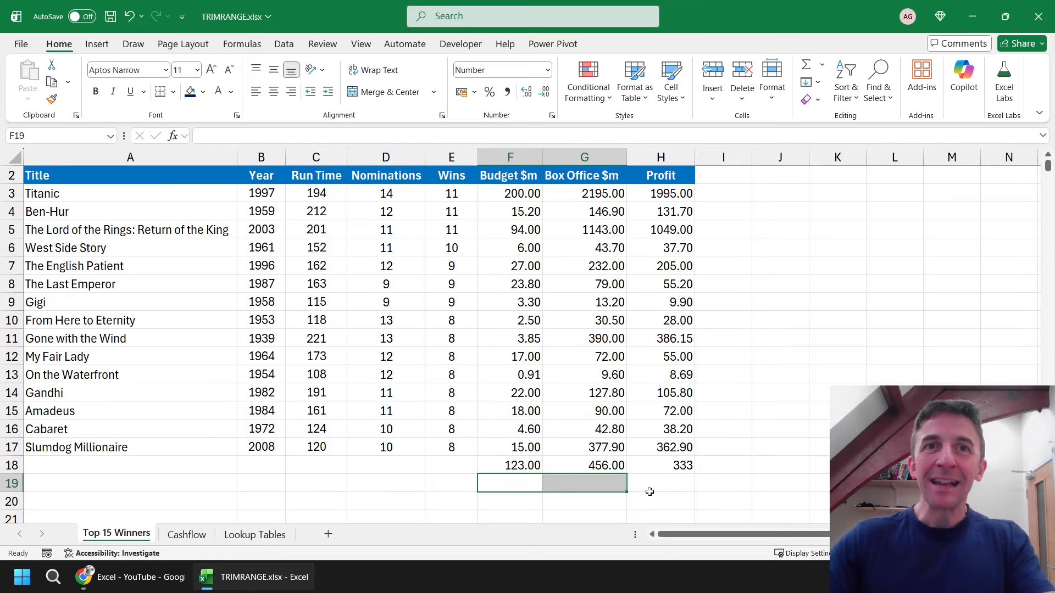
Enter 123 as the budget in F22 and 234 as the box office in G22, leaving rows 19 to 21 blank.
{"action": "scroll", "coordinate": [643, 484], "scroll_direction": "down", "scroll_amount": 1}
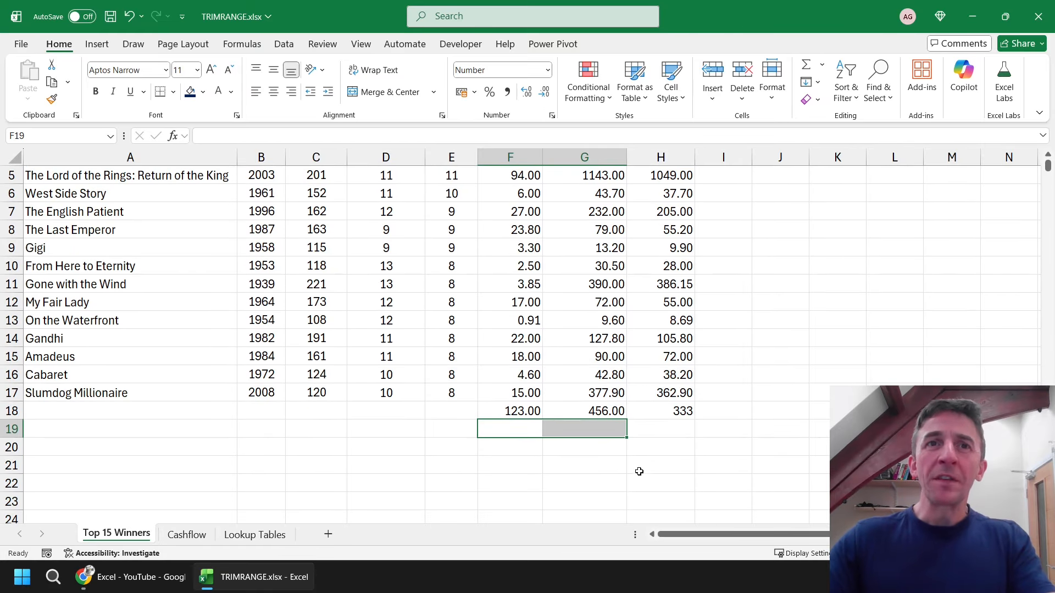
{"action": "left_click", "coordinate": [507, 483]}
{"action": "type", "text": "123"}
{"action": "left_click", "coordinate": [549, 484]}
{"action": "type", "text": "23"}
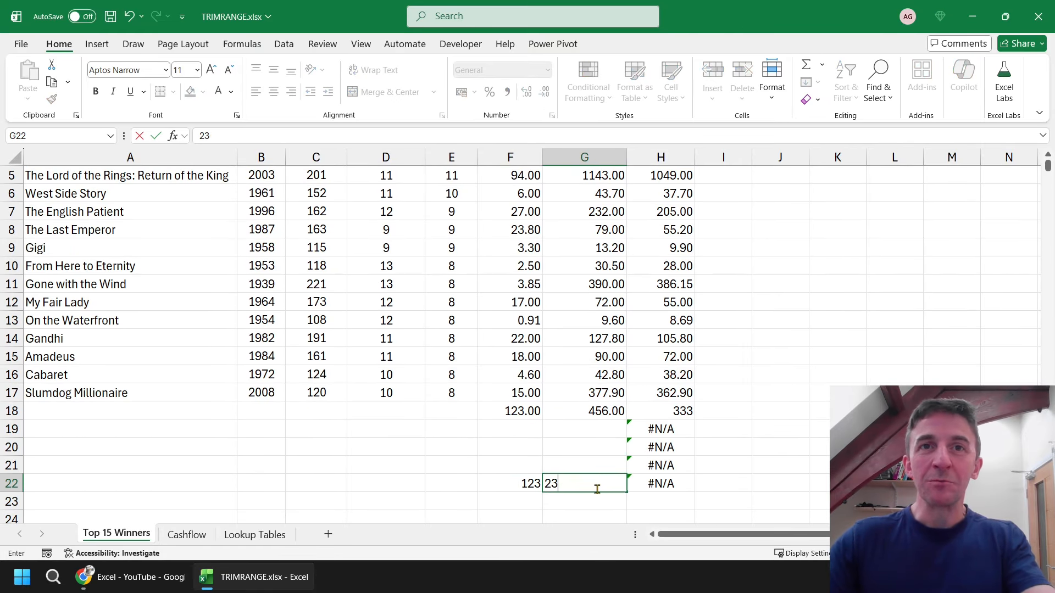
{"action": "type", "text": "4"}
{"action": "key", "text": "Return"}
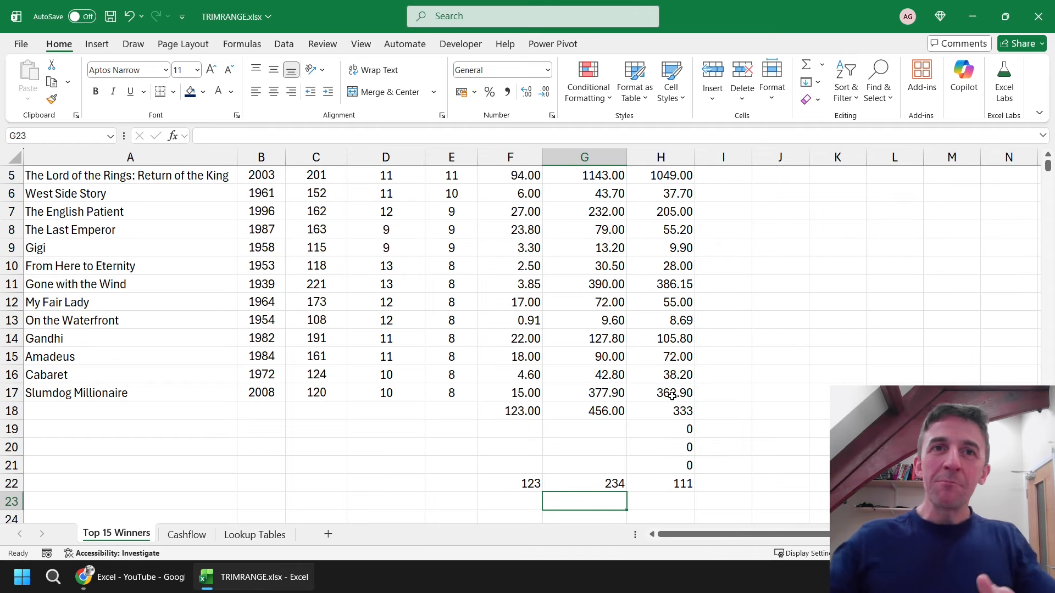
Clear the test values in F22:G22.
{"action": "left_click_drag", "start_coordinate": [522, 484], "coordinate": [559, 484]}
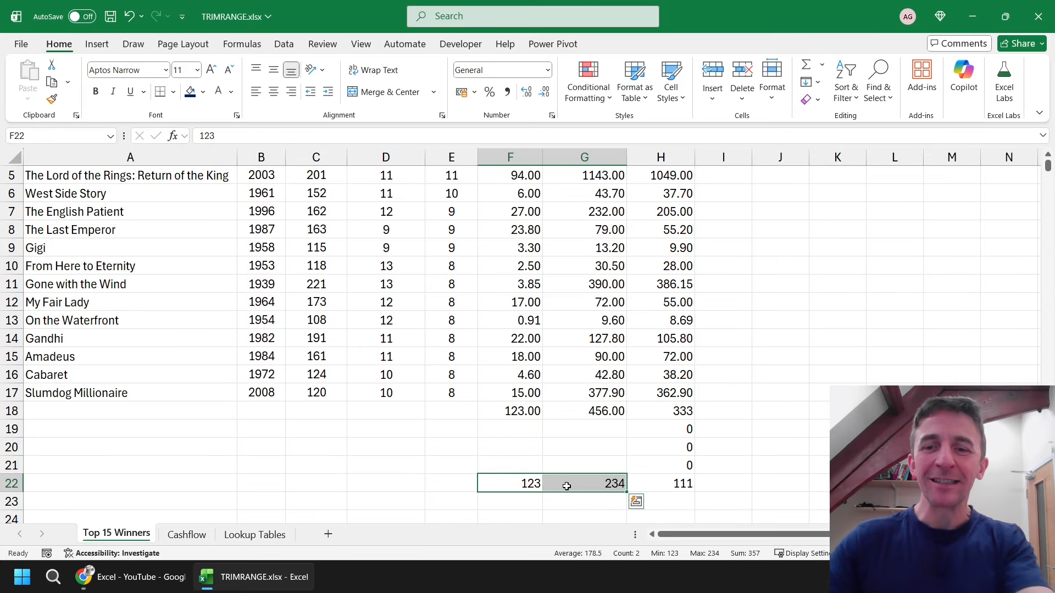
{"action": "key", "text": "Delete"}
{"action": "left_click", "coordinate": [509, 428]}
{"action": "scroll", "coordinate": [593, 443], "scroll_direction": "up", "scroll_amount": 2}
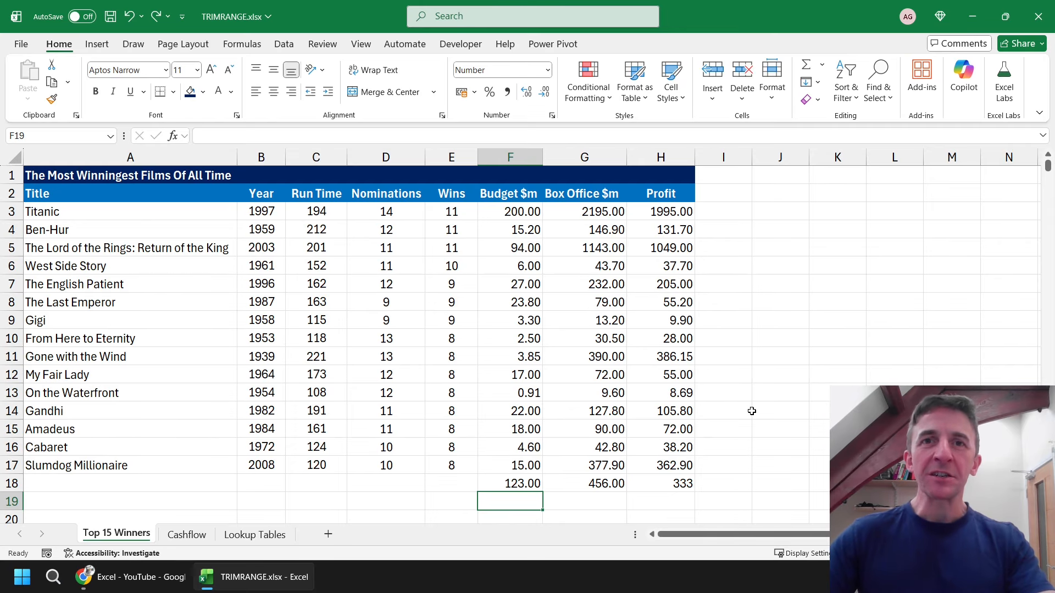
In the H3 formula, set the row trim mode of the box office TRIMRANGE to 2 - Trailing.
{"action": "left_click", "coordinate": [678, 214]}
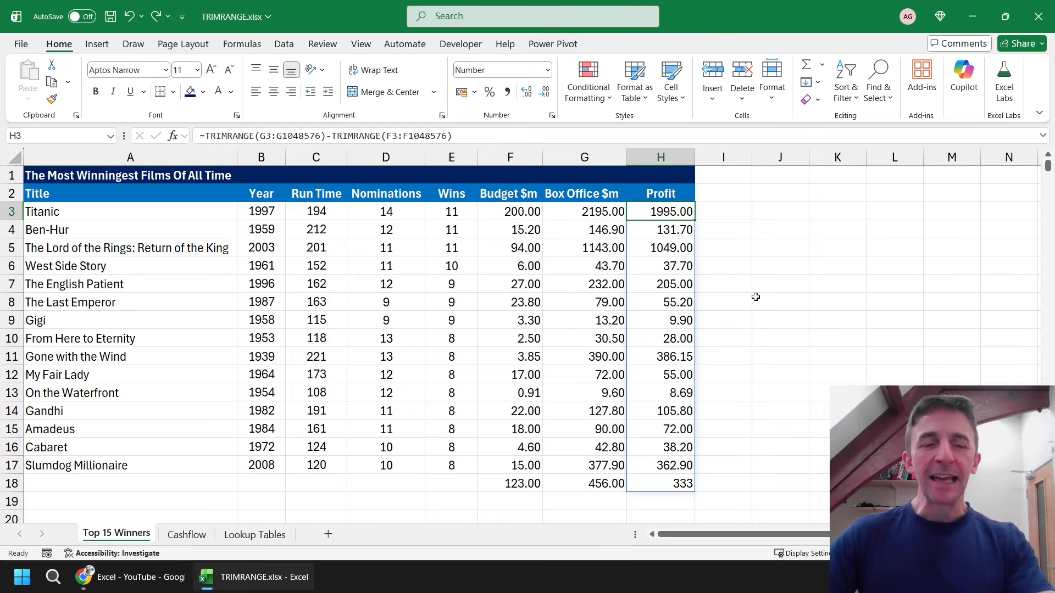
{"action": "key", "text": "F2"}
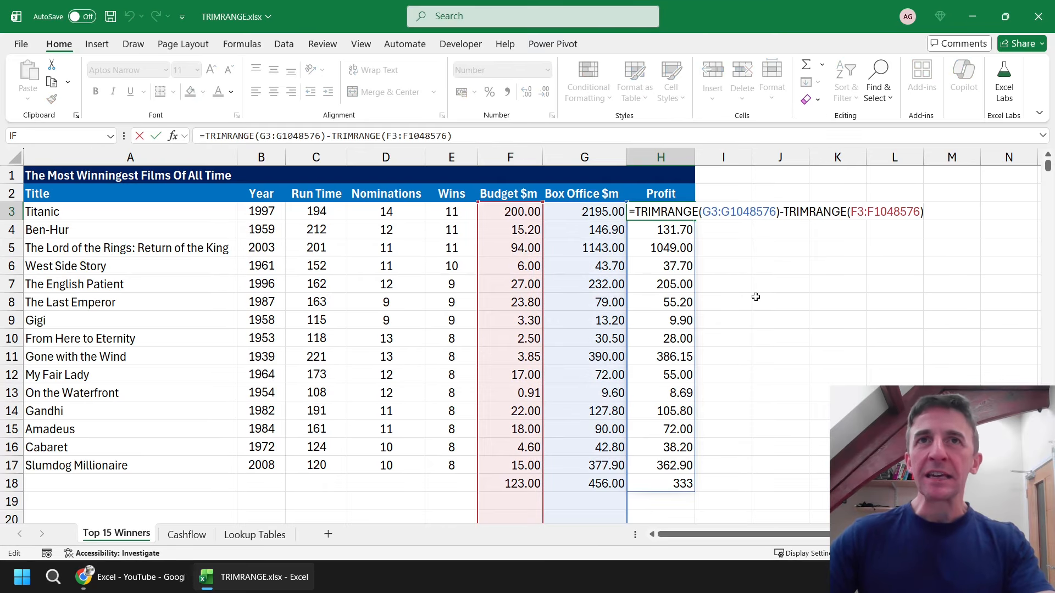
{"action": "left_click", "coordinate": [775, 212]}
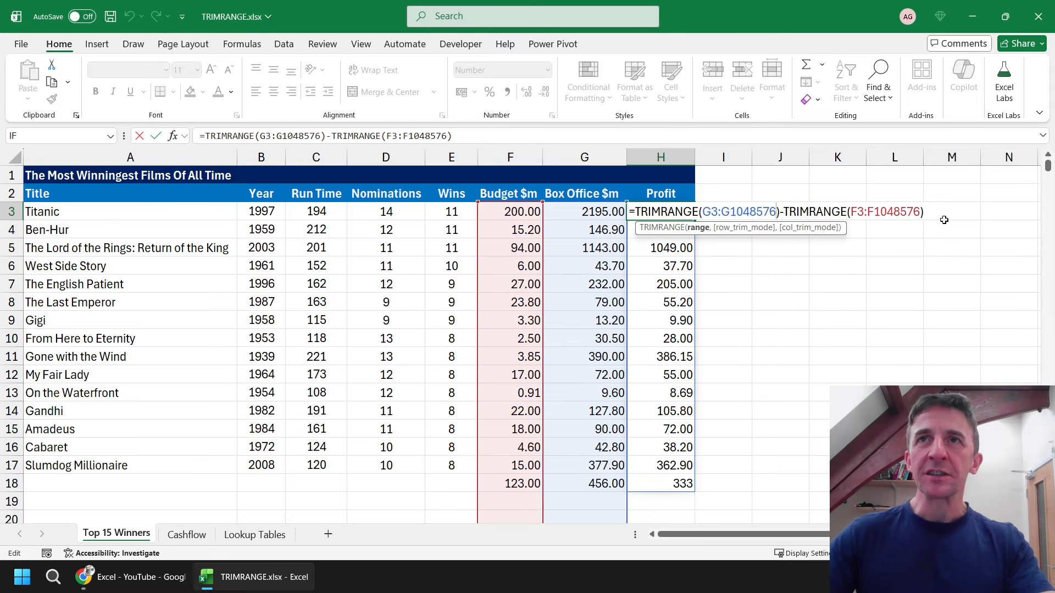
{"action": "type", "text": ","}
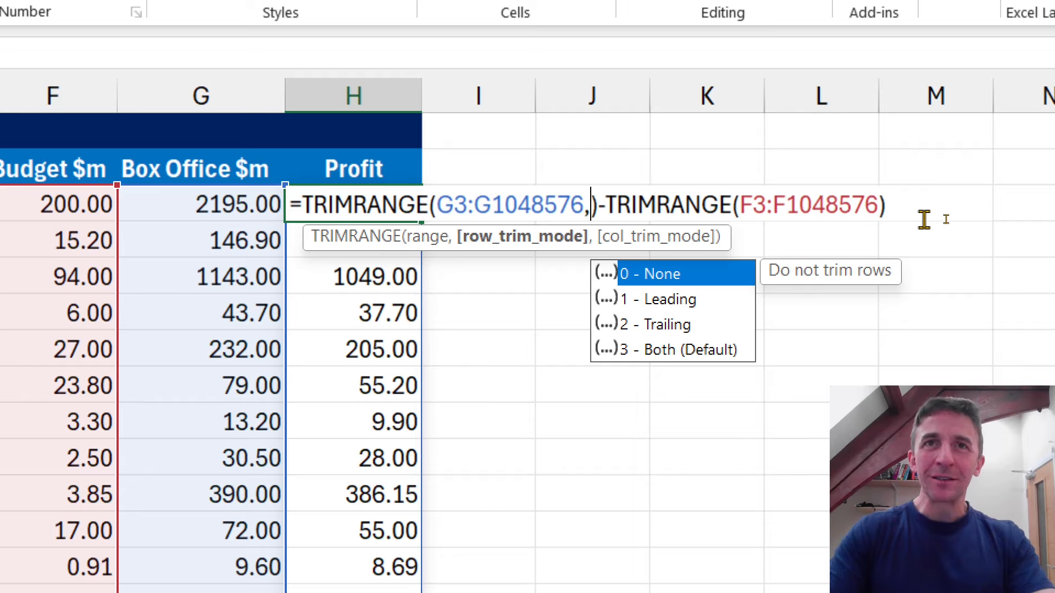
{"action": "key", "text": "Down"}
{"action": "key", "text": "Down"}
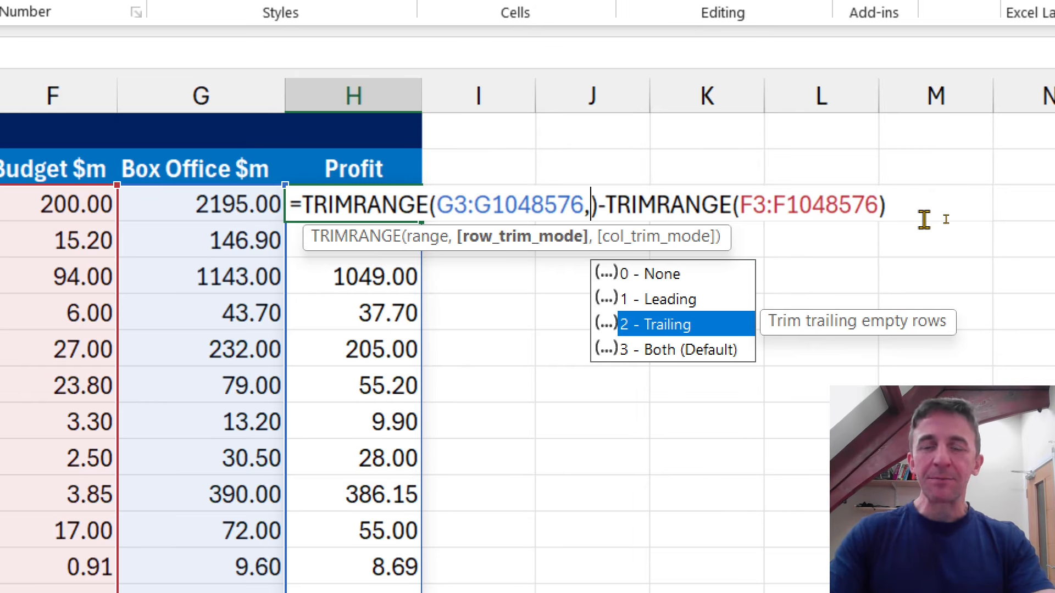
{"action": "key", "text": "Up"}
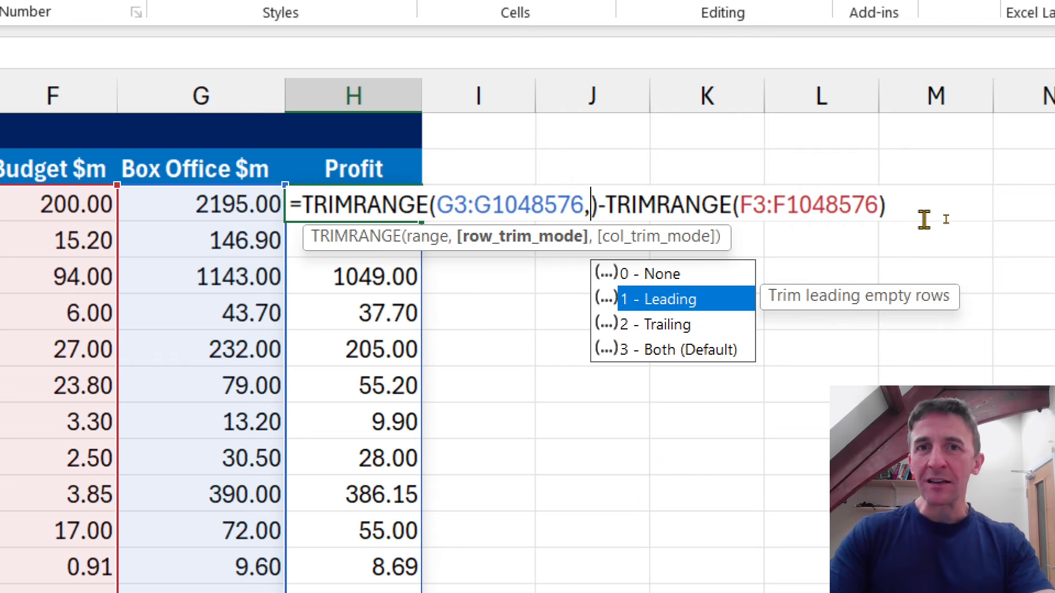
{"action": "key", "text": "Down"}
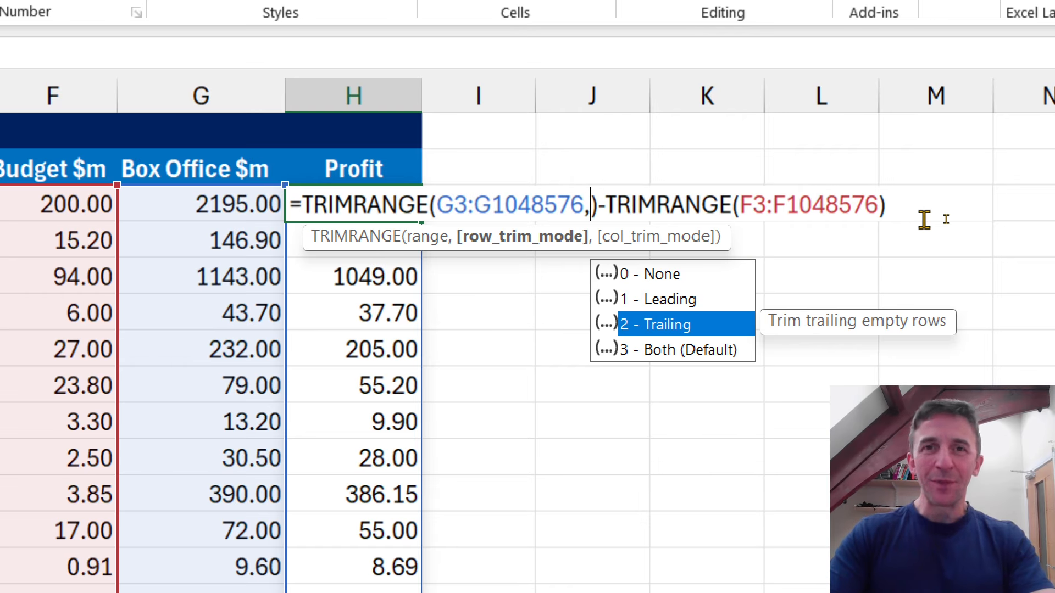
{"action": "key", "text": "Down"}
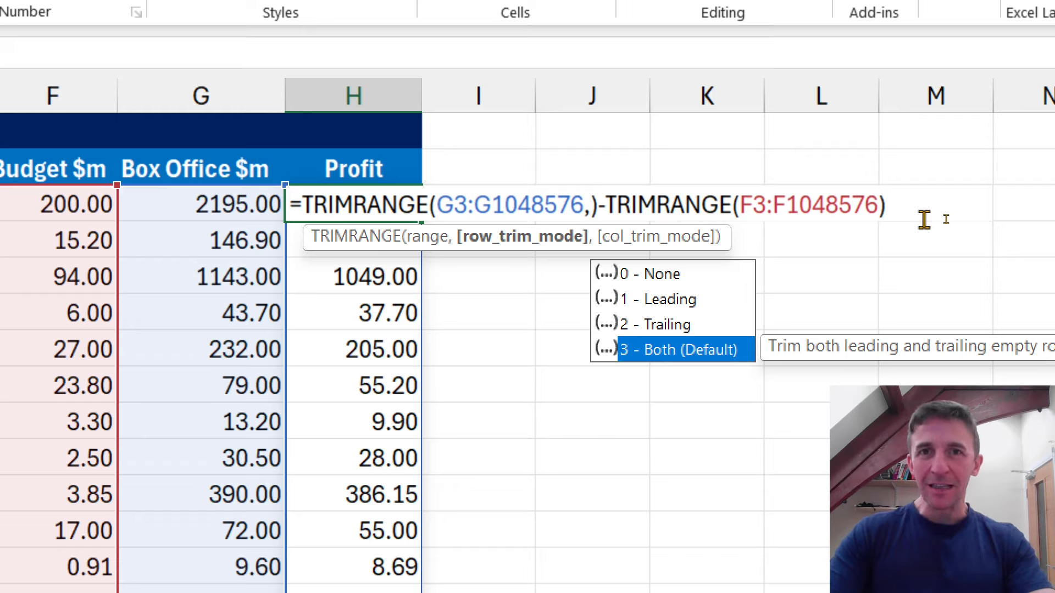
{"action": "key", "text": "Up"}
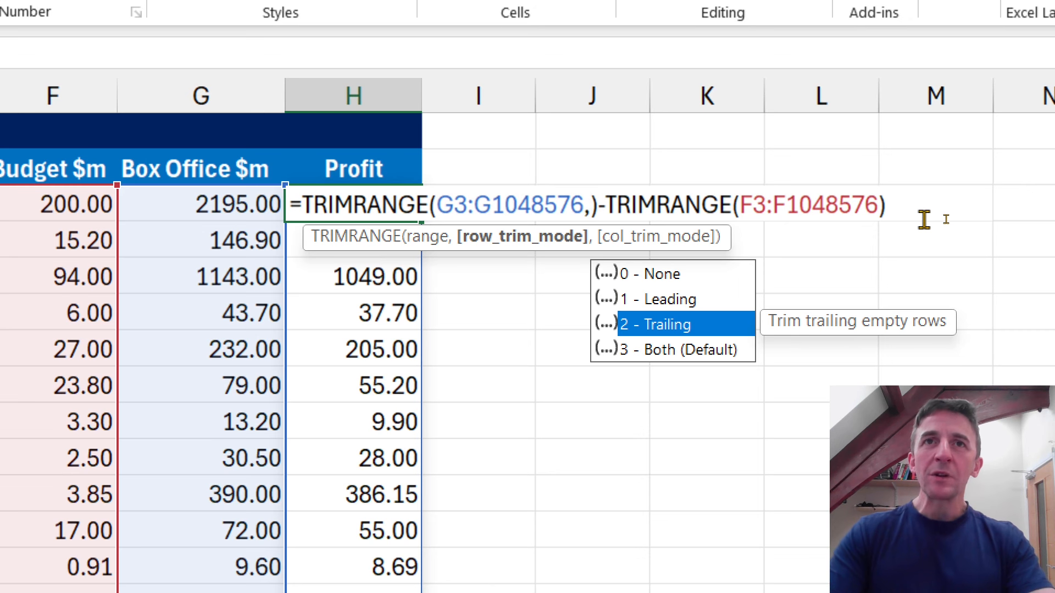
{"action": "key", "text": "Tab"}
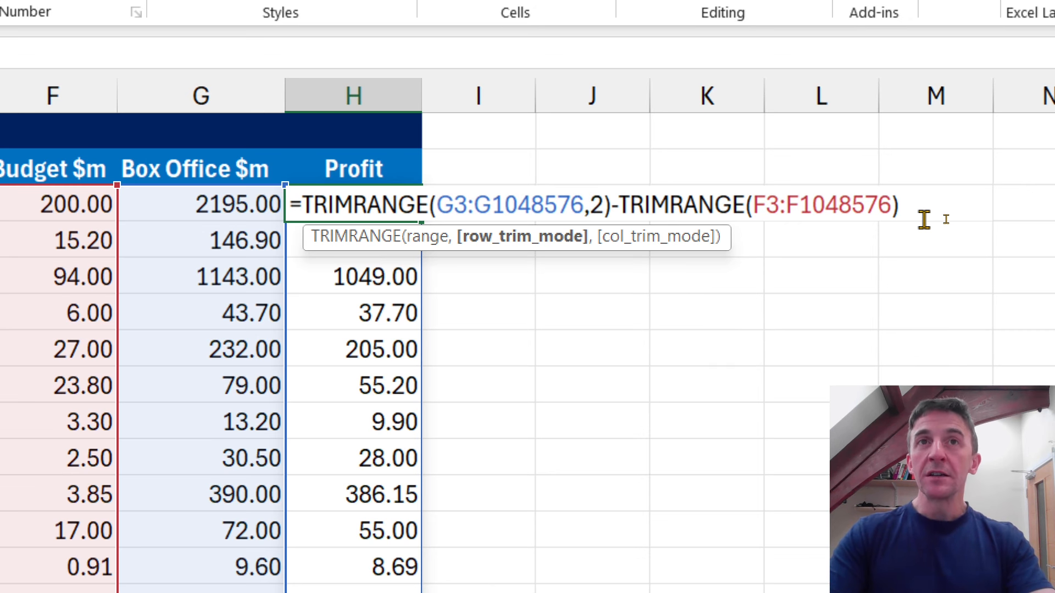
Set the row trim mode of the budget TRIMRANGE in H3 to 2 and commit the formula.
{"action": "left_click", "coordinate": [893, 212]}
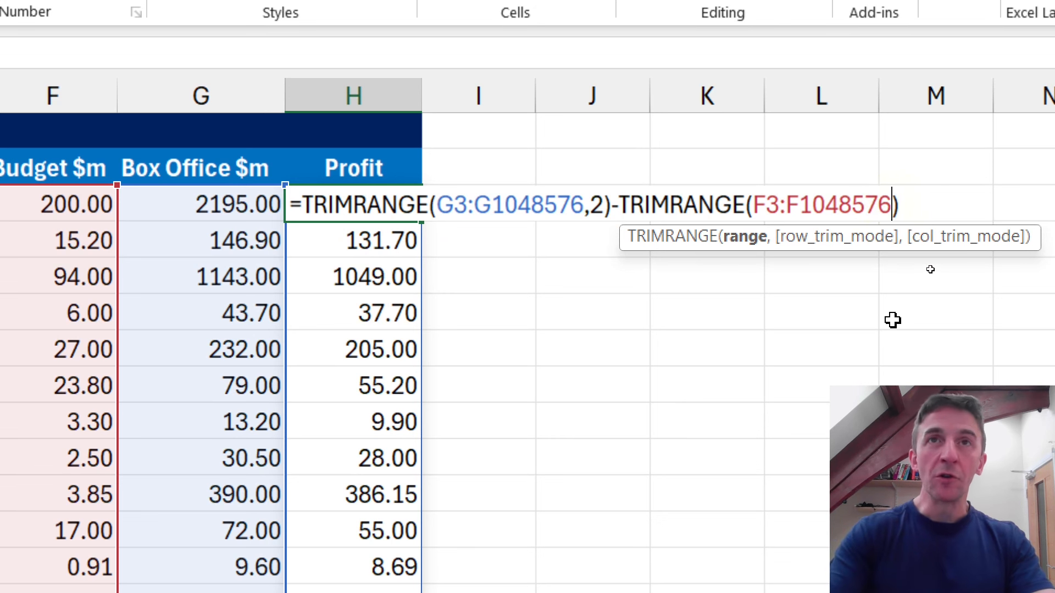
{"action": "type", "text": ",2"}
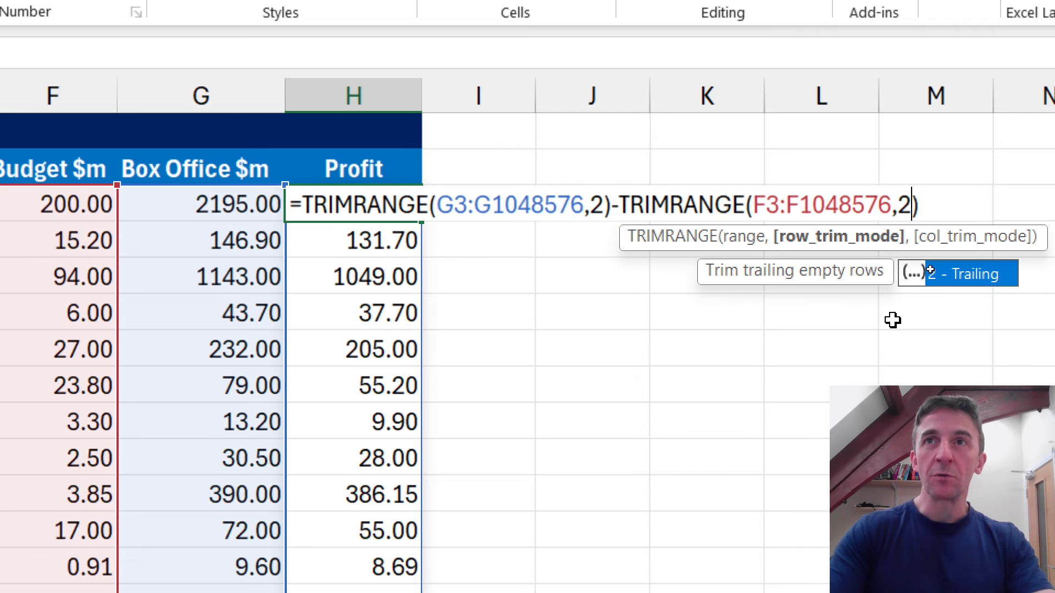
{"action": "key", "text": "Return"}
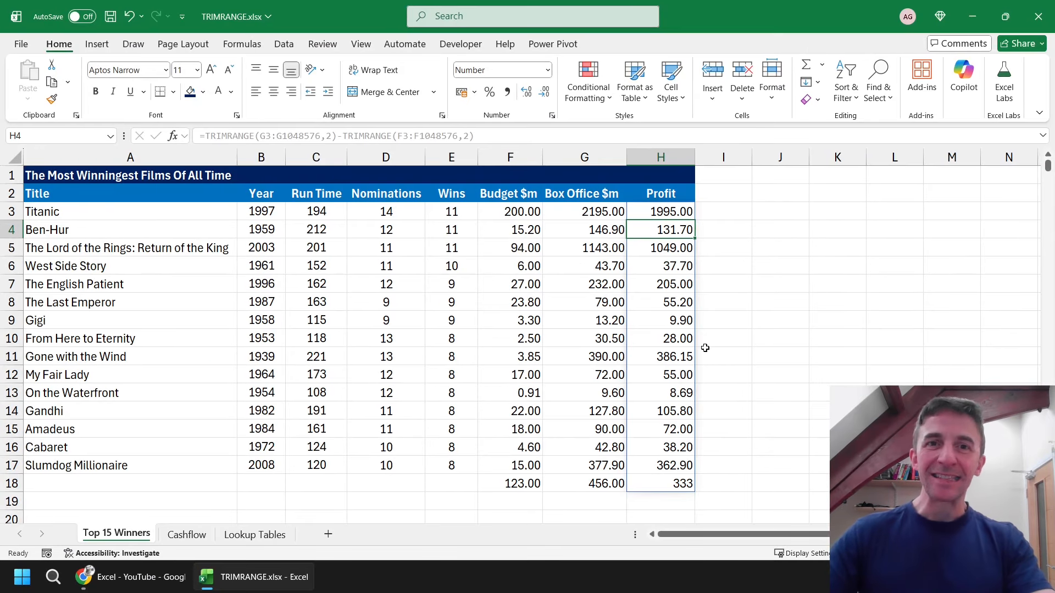
Review the trim mode arguments of the profit formula in H3.
{"action": "key", "text": "Up"}
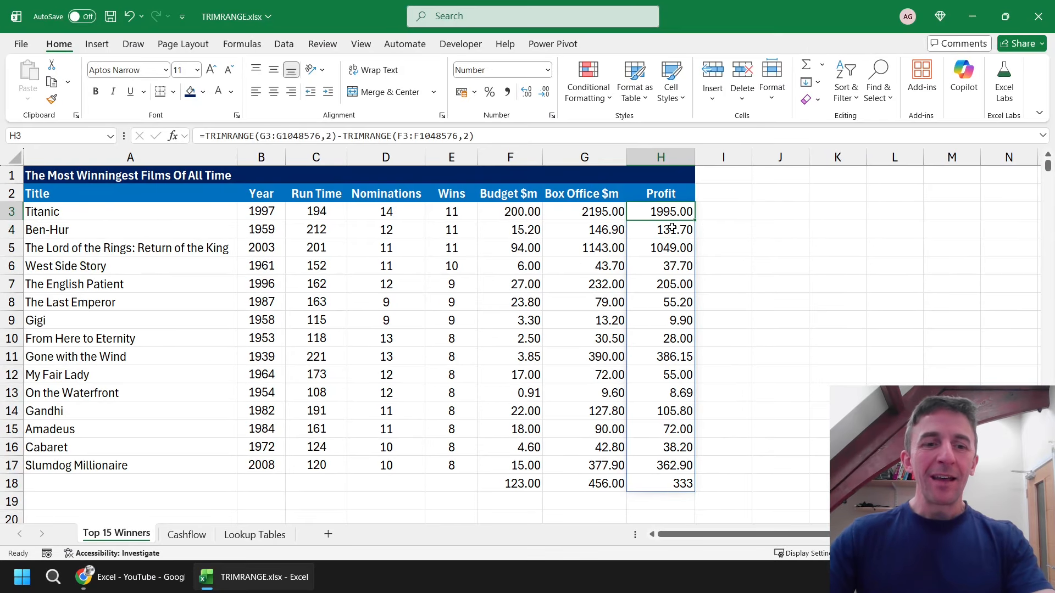
{"action": "key", "text": "F2"}
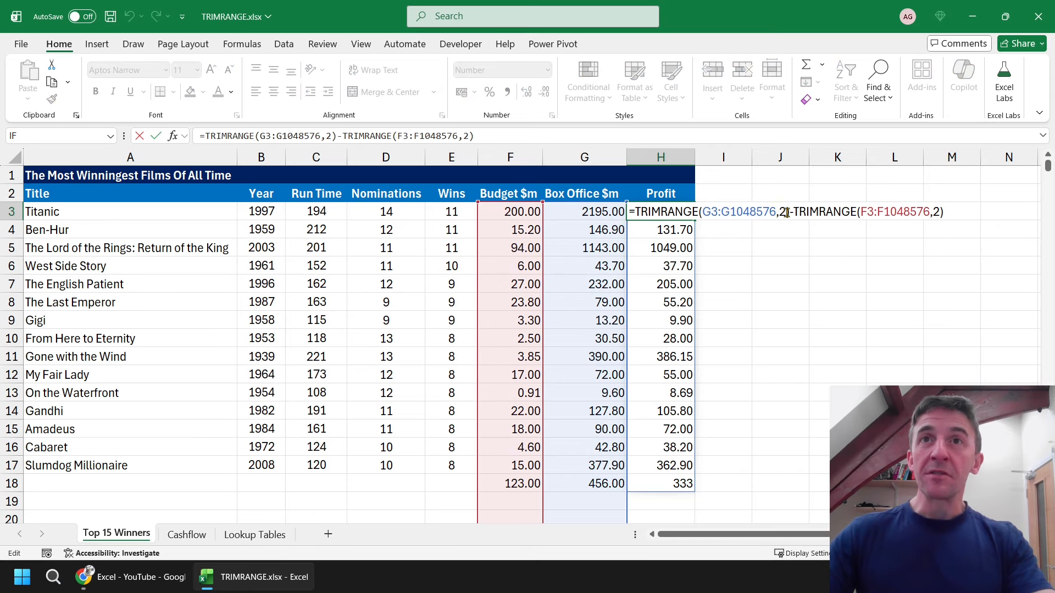
{"action": "left_click", "coordinate": [787, 213]}
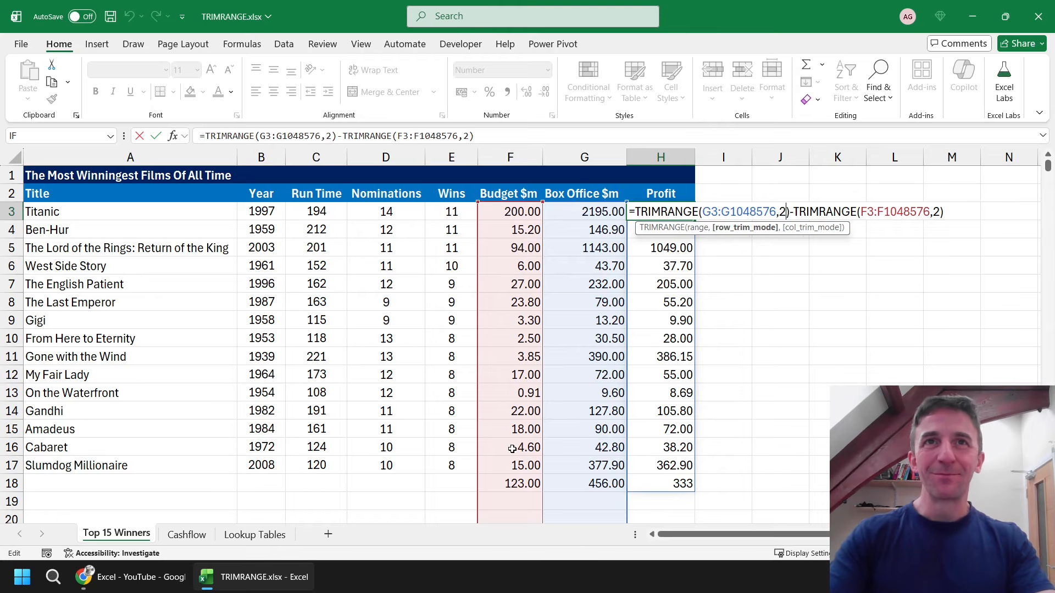
{"action": "key", "text": "Return"}
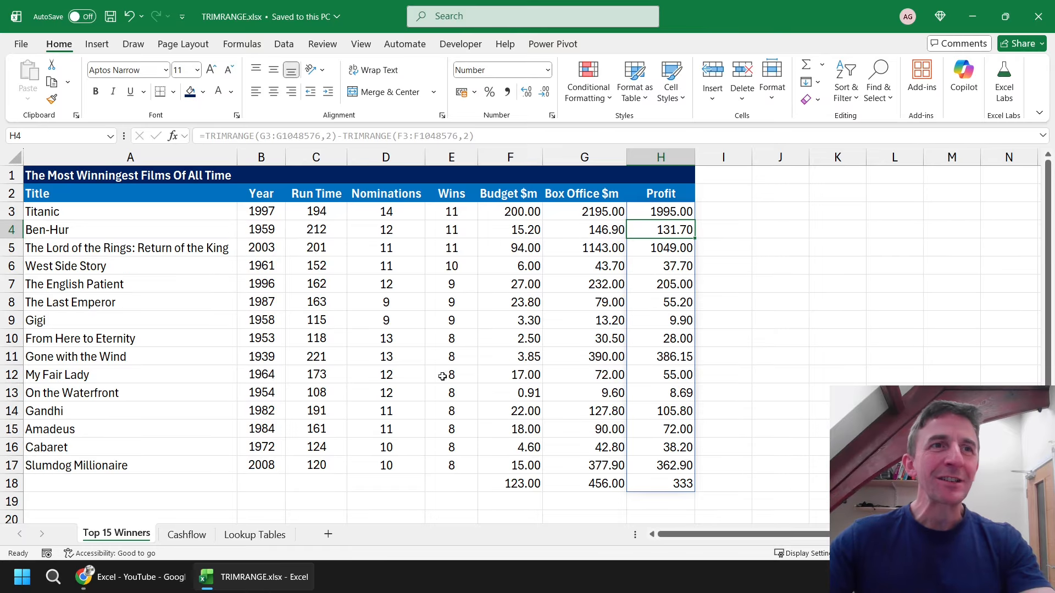
Open the Cashflow sheet and examine the period 1 costs in F6:F8 and the Costs calculation cells in row 15.
{"action": "left_click", "coordinate": [189, 532]}
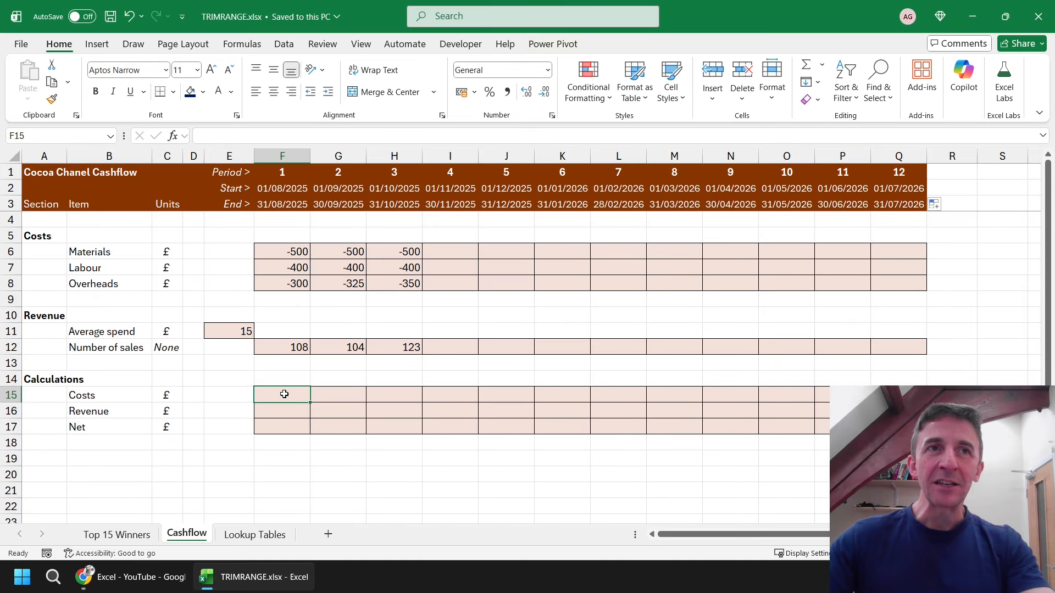
{"action": "left_click", "coordinate": [273, 251]}
{"action": "left_click", "coordinate": [274, 267]}
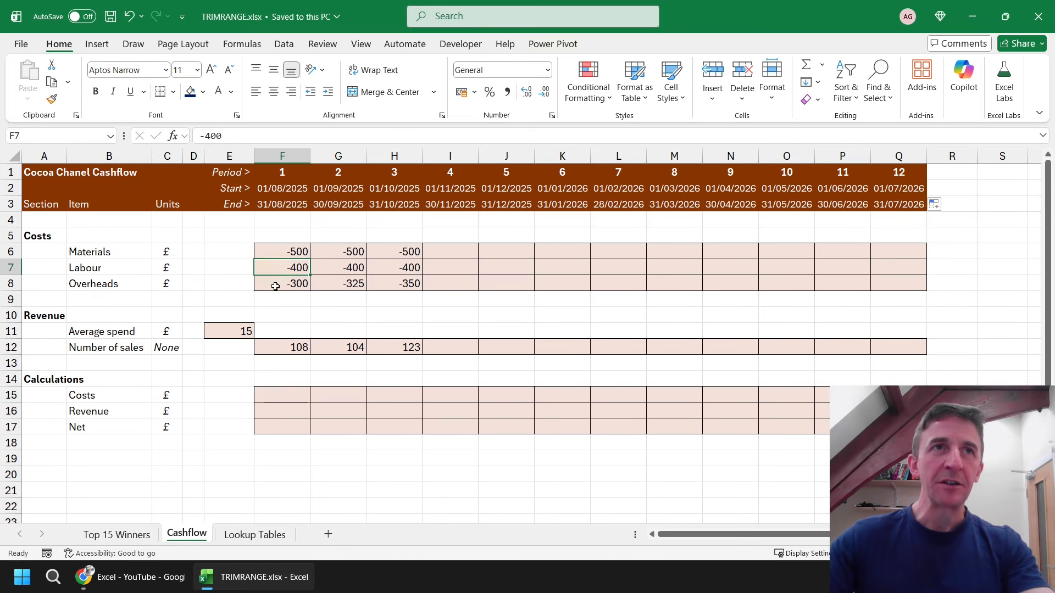
{"action": "left_click", "coordinate": [275, 285]}
{"action": "left_click", "coordinate": [285, 394]}
{"action": "left_click", "coordinate": [328, 396]}
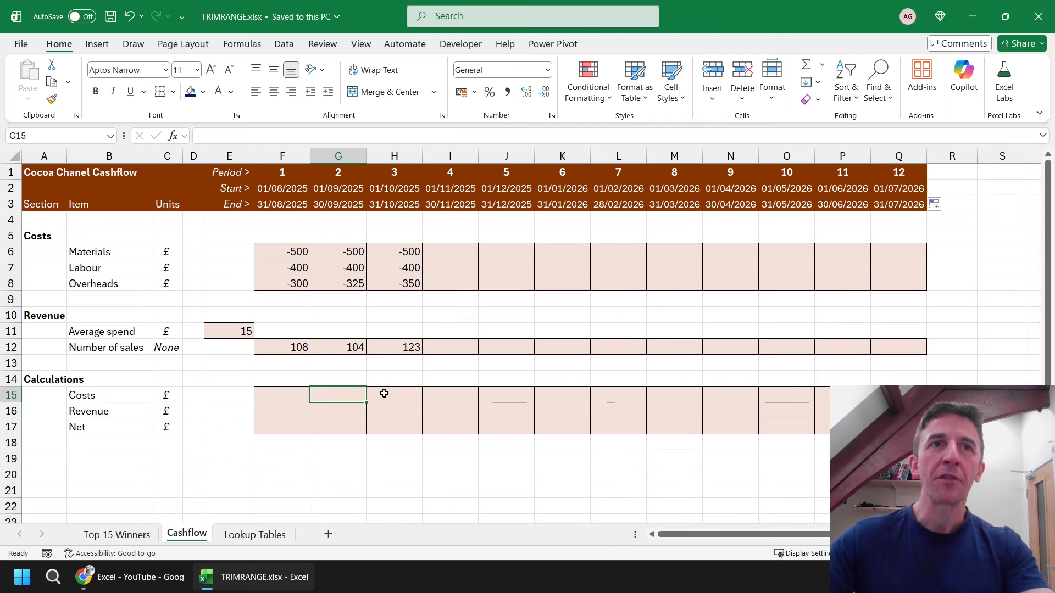
Examine the Costs calculation cells in row 15 from period 3 to period 11.
{"action": "left_click", "coordinate": [384, 395]}
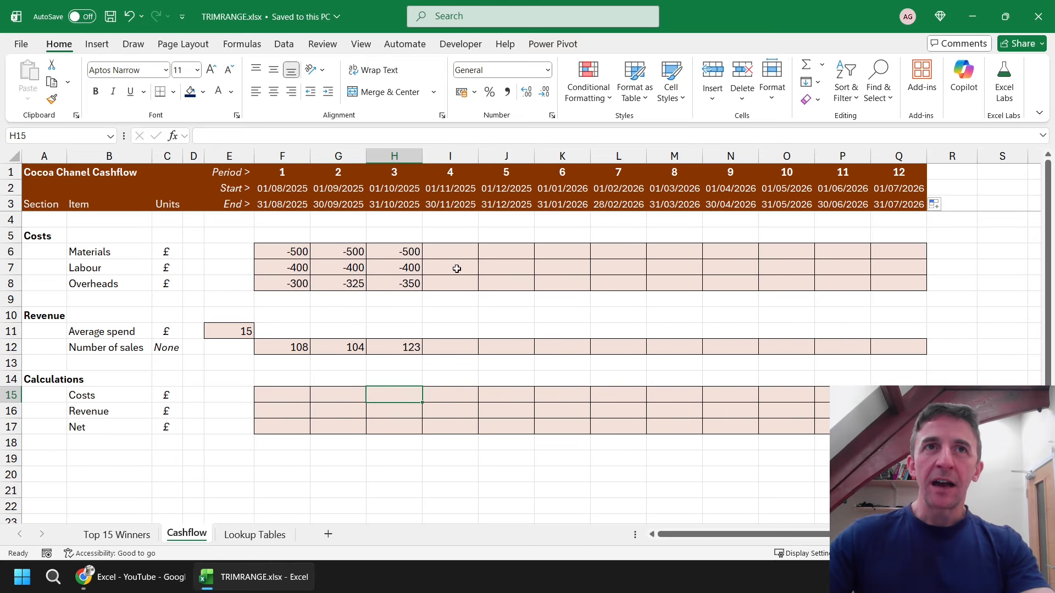
{"action": "left_click", "coordinate": [453, 395]}
{"action": "left_click", "coordinate": [511, 396]}
{"action": "left_click", "coordinate": [568, 395]}
{"action": "left_click", "coordinate": [622, 393]}
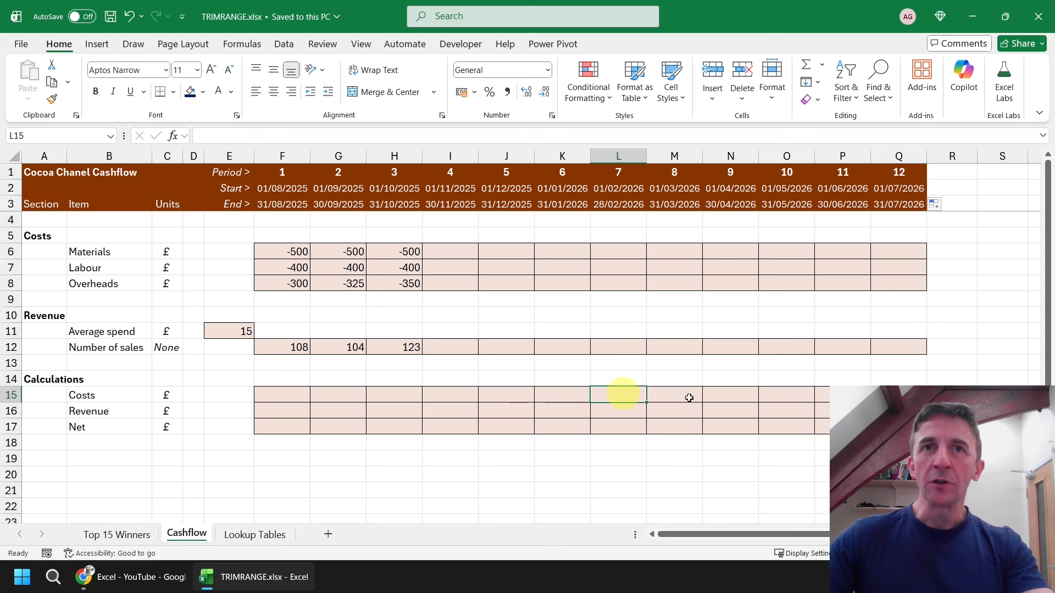
{"action": "left_click", "coordinate": [689, 398]}
{"action": "left_click", "coordinate": [733, 395]}
{"action": "left_click", "coordinate": [791, 395]}
{"action": "left_click", "coordinate": [823, 395]}
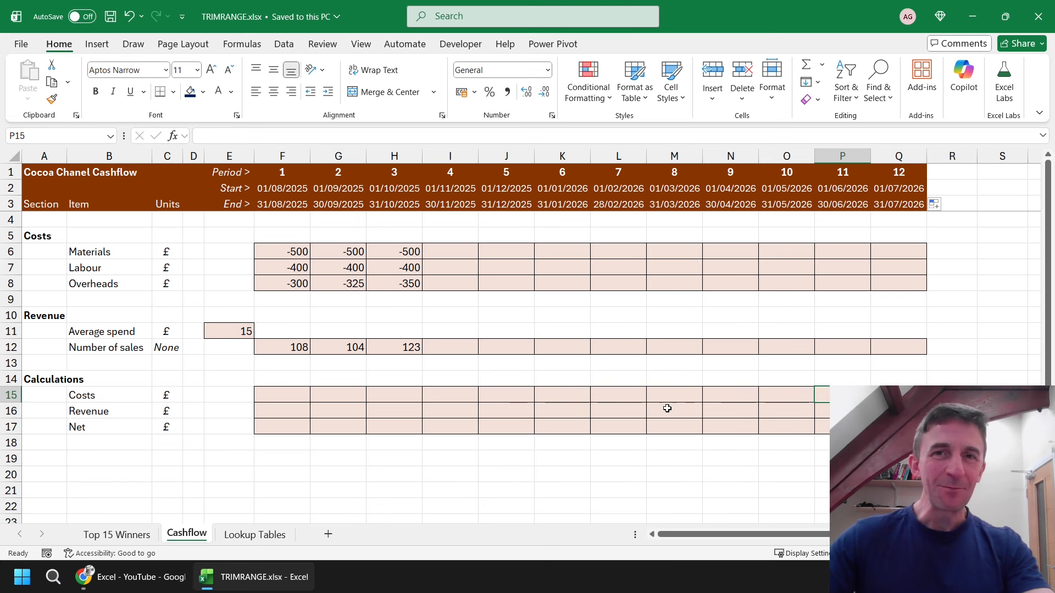
Start the Costs formula in F15 with TRIMRANGE(F6:Q6) for the materials row.
{"action": "left_click", "coordinate": [273, 393]}
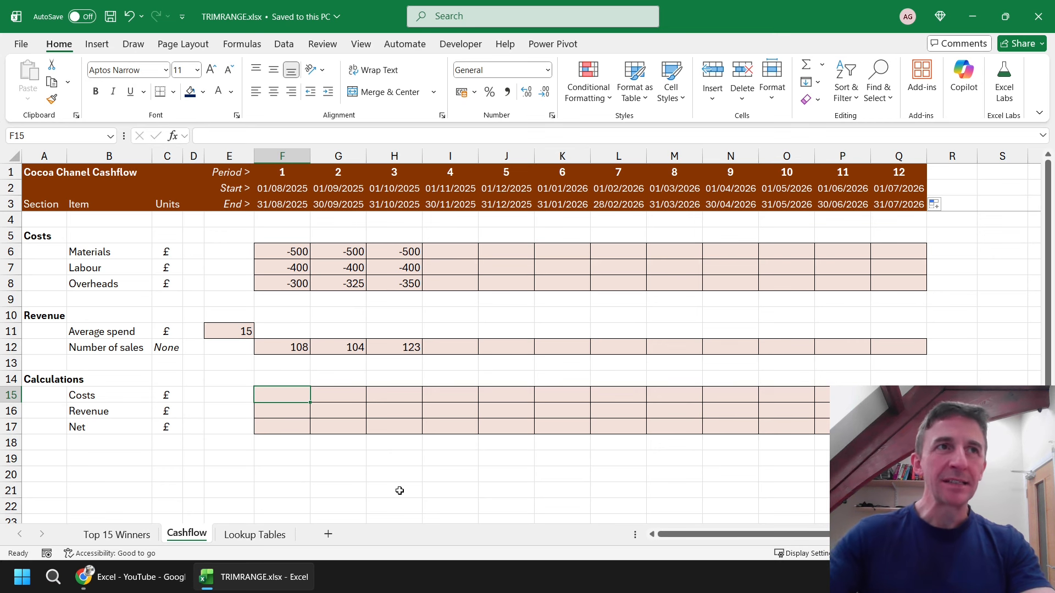
{"action": "type", "text": "=trimr"}
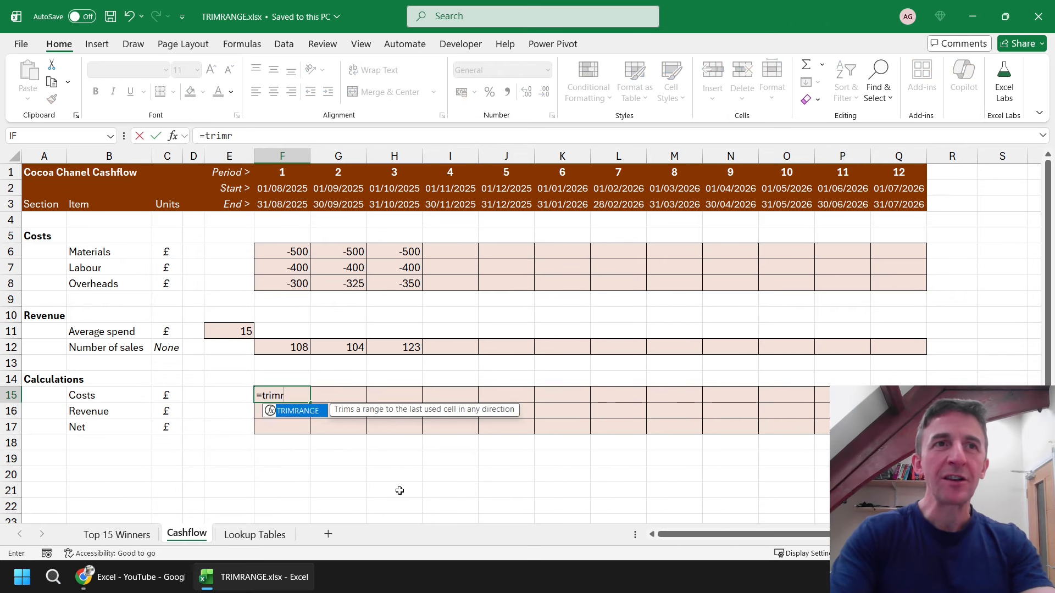
{"action": "key", "text": "Tab"}
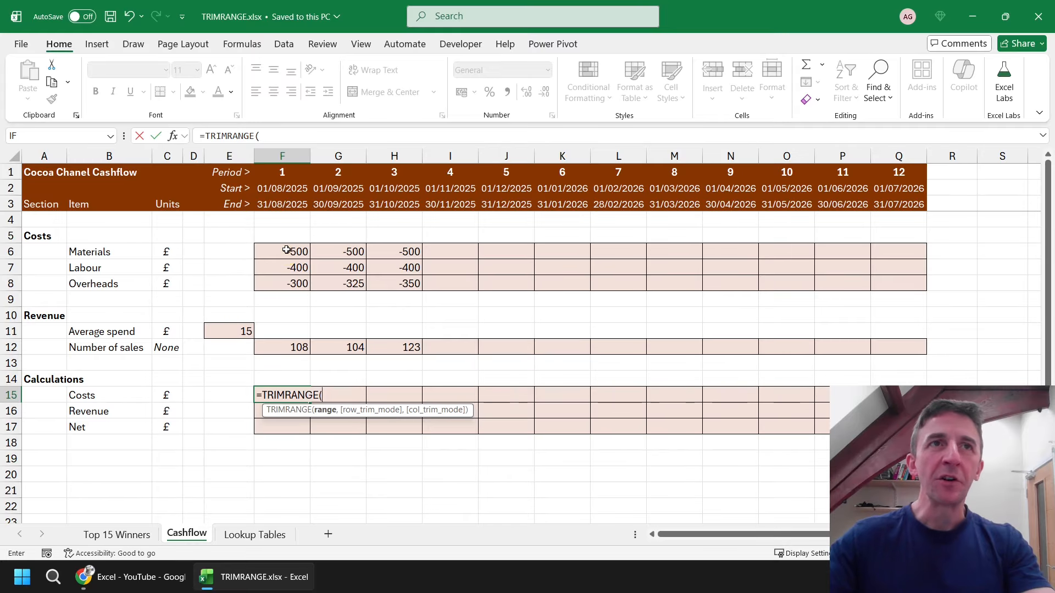
{"action": "left_click_drag", "start_coordinate": [291, 251], "coordinate": [892, 253]}
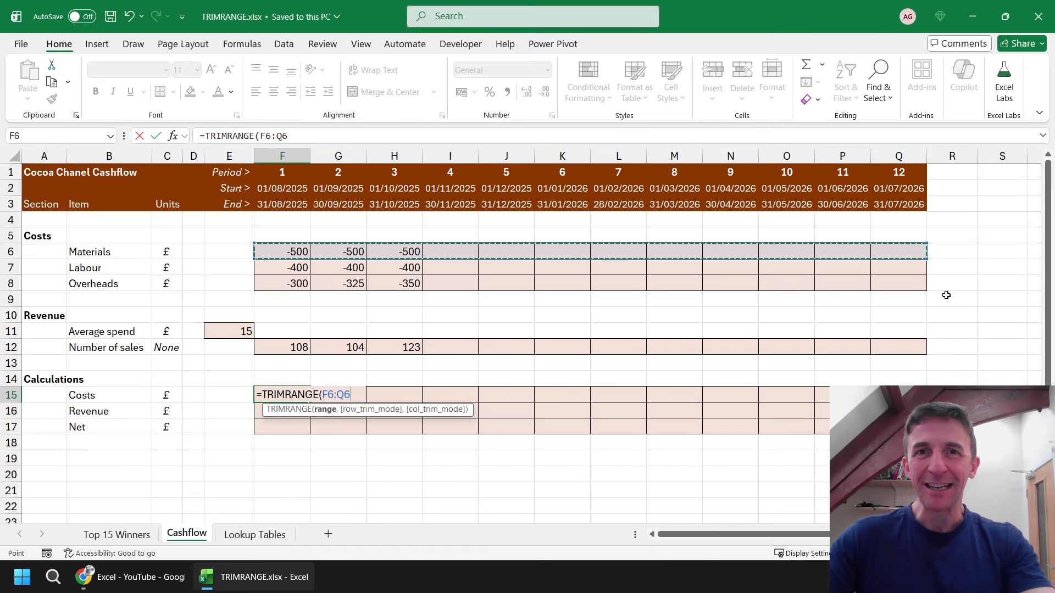
{"action": "type", "text": ")"}
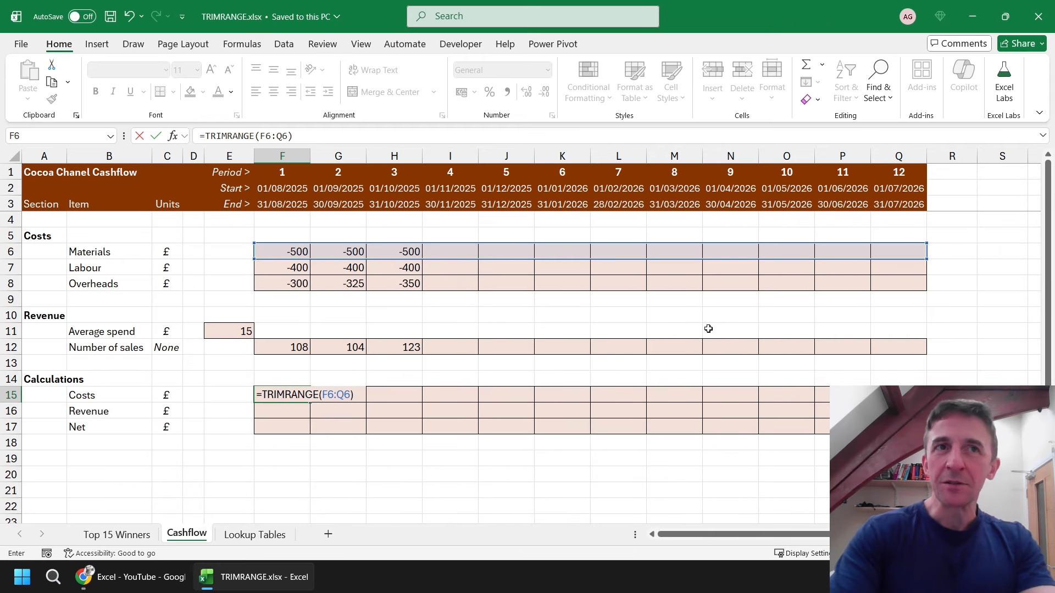
Add TRIMRANGE(F7:Q7) for labour and TRIMRANGE(F8:Q8) for overheads to the F15 formula and commit it.
{"action": "type", "text": "+TRIMRANGE("}
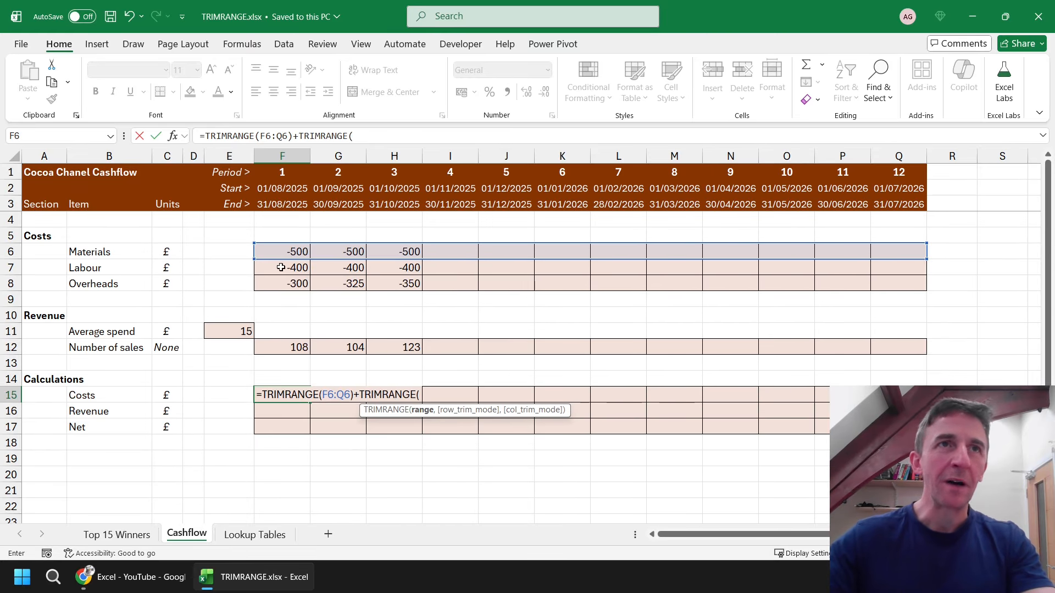
{"action": "left_click_drag", "start_coordinate": [280, 267], "coordinate": [895, 270]}
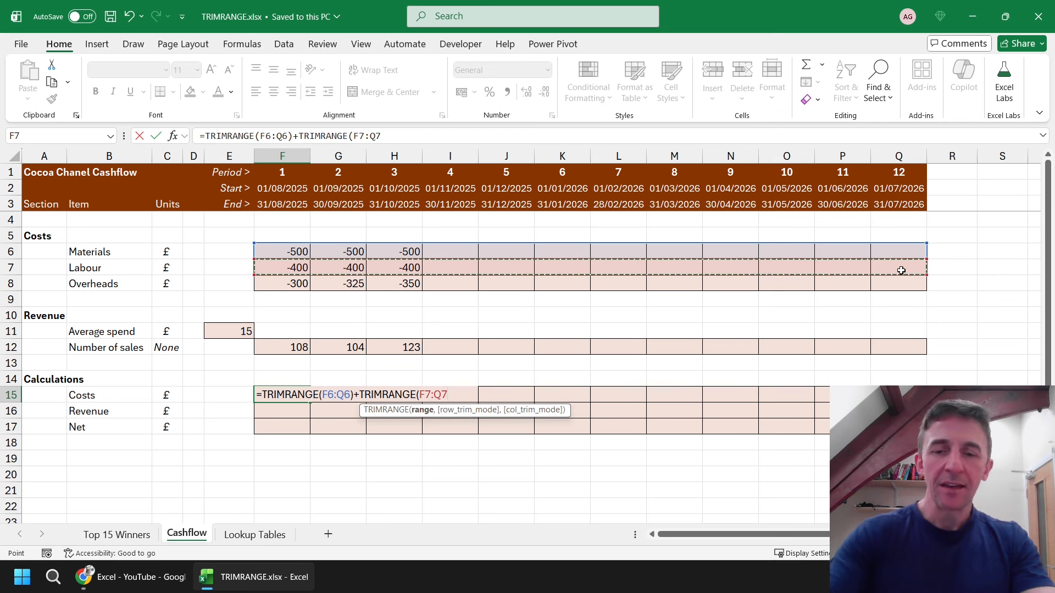
{"action": "type", "text": ")+trimr"}
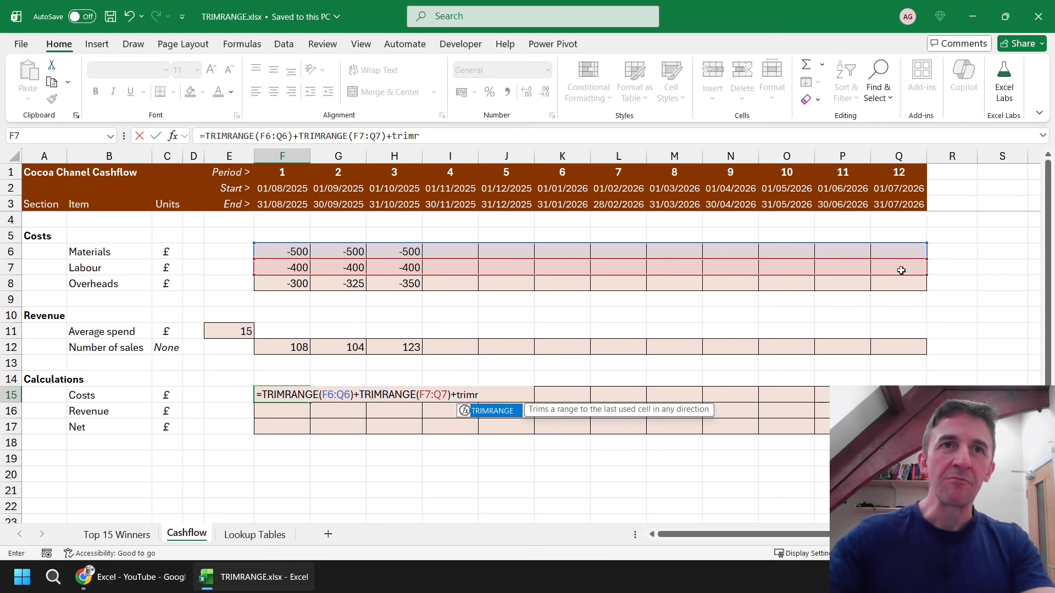
{"action": "key", "text": "Tab"}
{"action": "left_click_drag", "start_coordinate": [288, 285], "coordinate": [901, 285]}
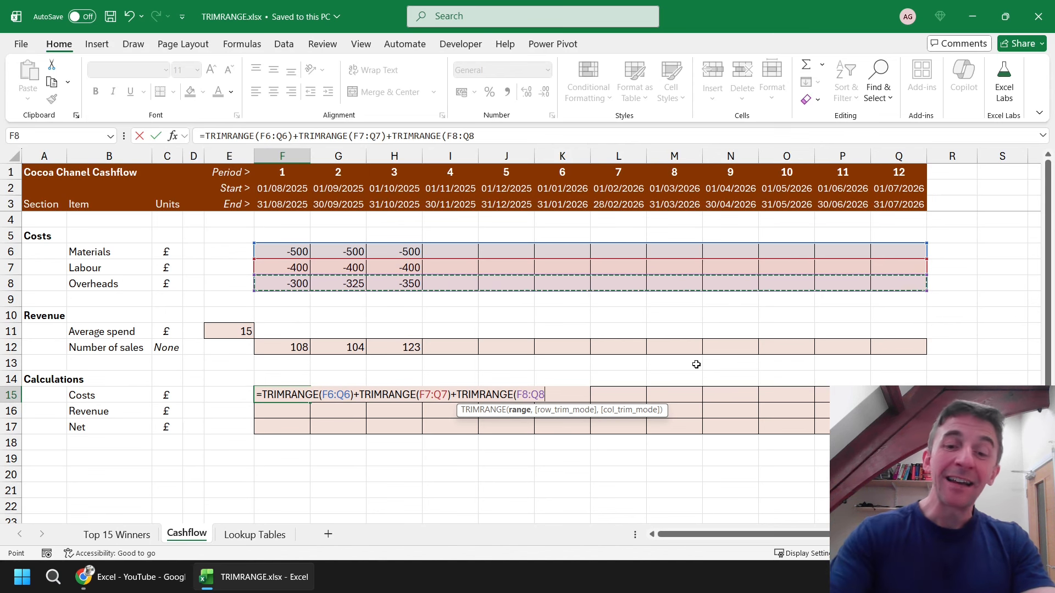
{"action": "type", "text": ")"}
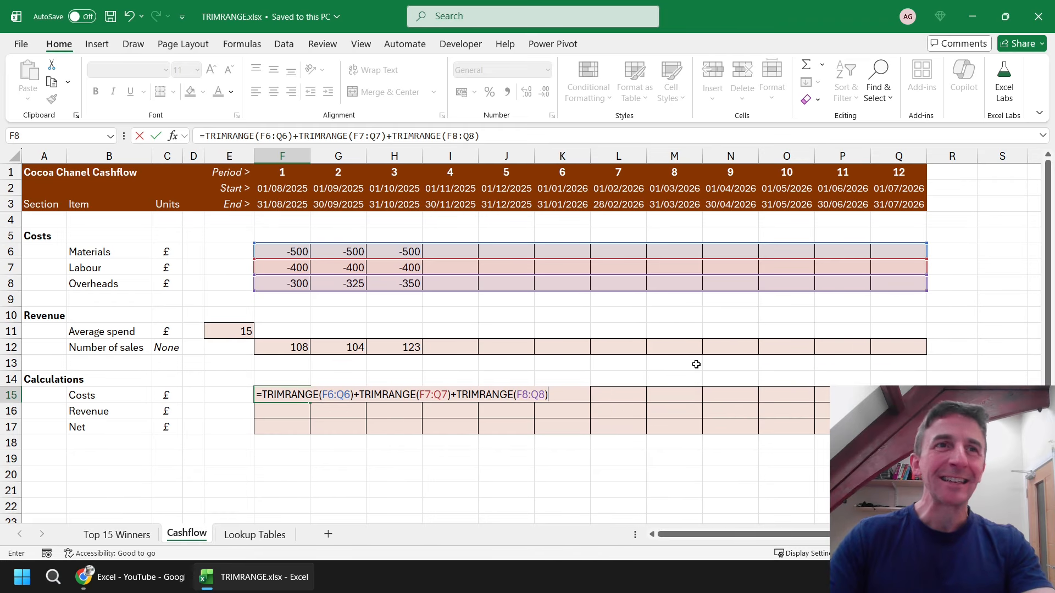
{"action": "key", "text": "Return"}
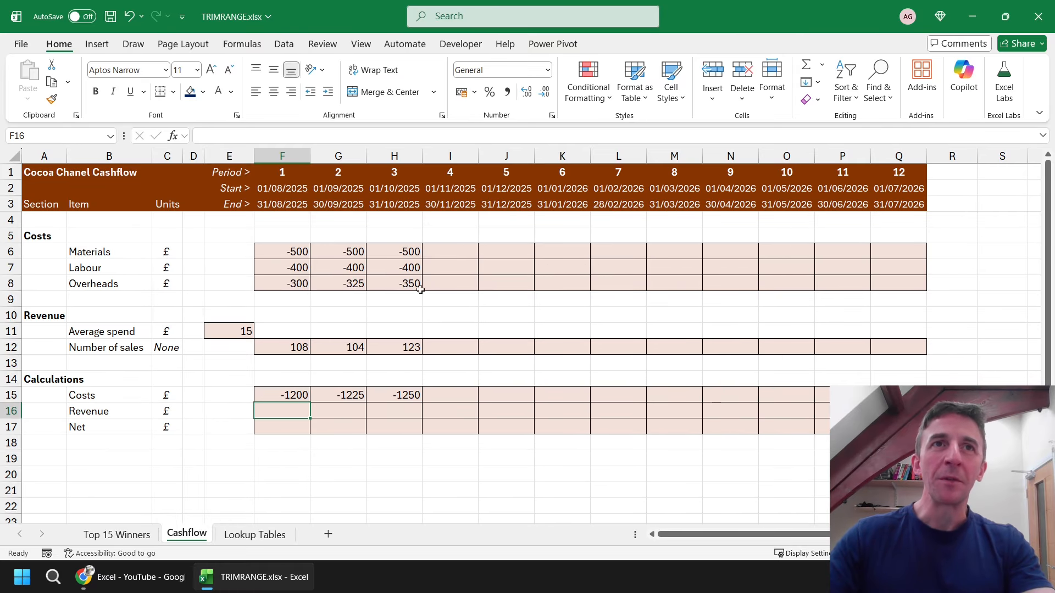
Fill the period 3 materials, labour and overheads costs right into I6:I8 and J6:J8 for periods 4 and 5.
{"action": "left_click_drag", "start_coordinate": [436, 248], "coordinate": [443, 281]}
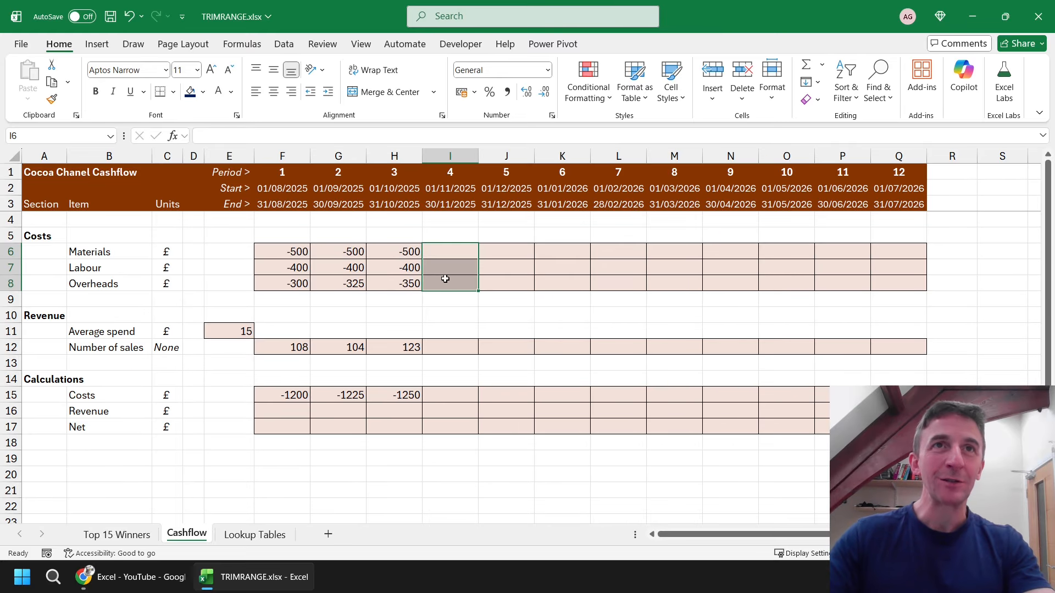
{"action": "left_click_drag", "start_coordinate": [448, 251], "coordinate": [442, 282]}
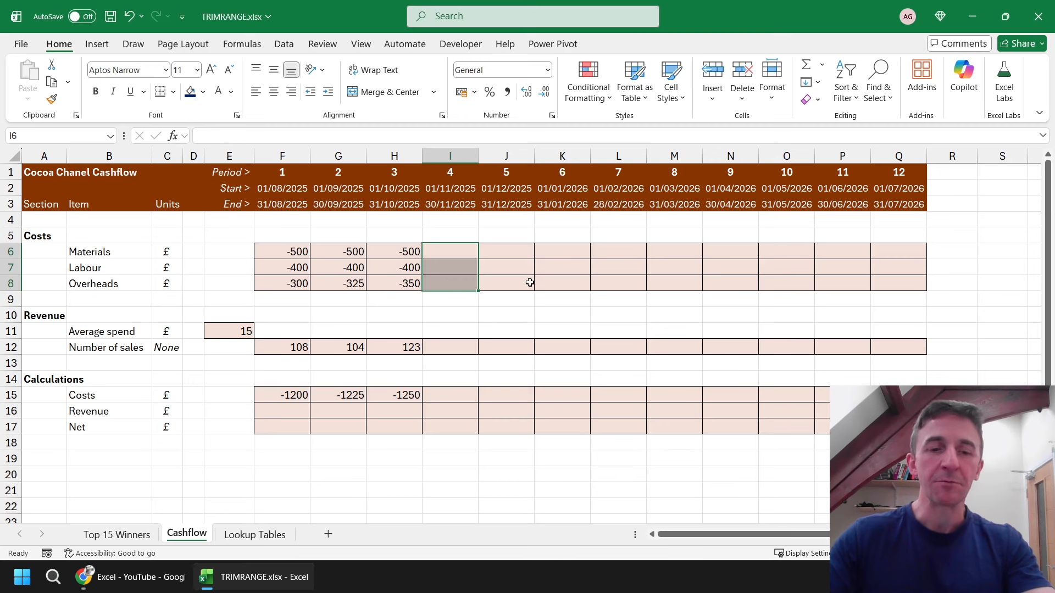
{"action": "key", "text": "ctrl+r"}
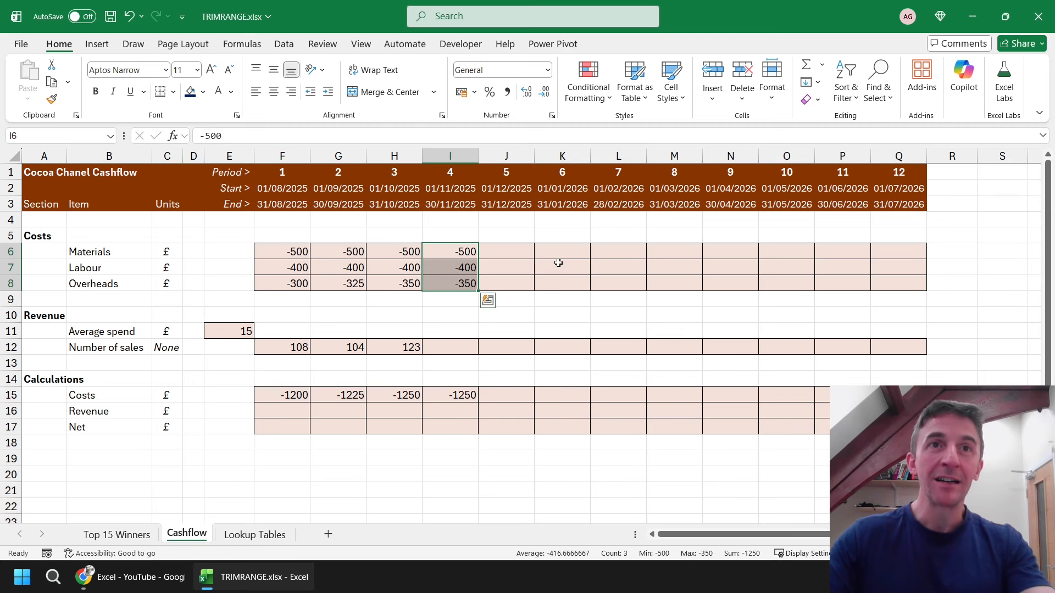
{"action": "left_click", "coordinate": [453, 394]}
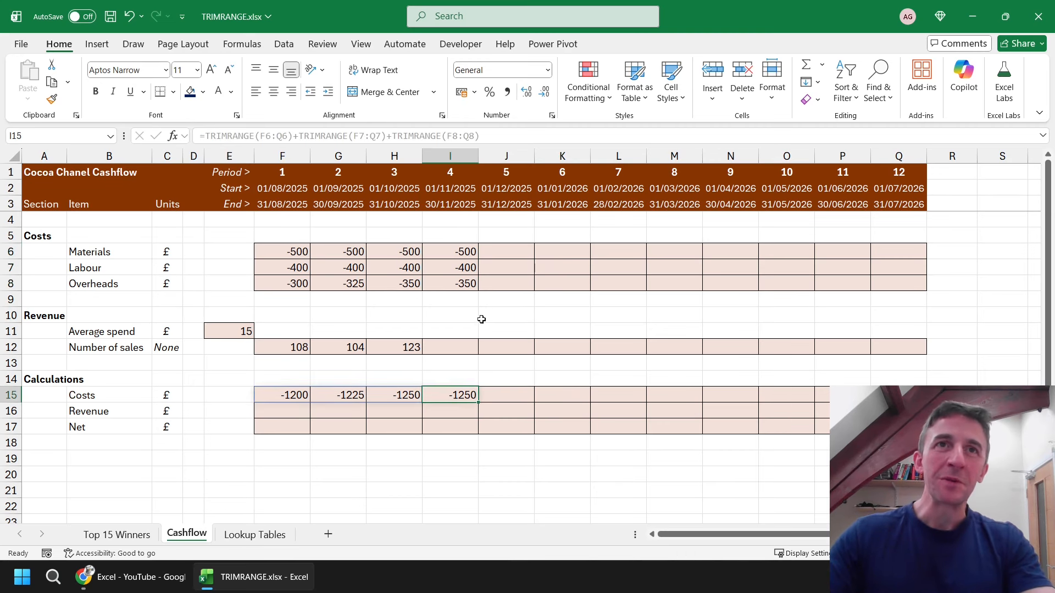
{"action": "left_click_drag", "start_coordinate": [496, 252], "coordinate": [497, 277]}
{"action": "key", "text": "ctrl+r"}
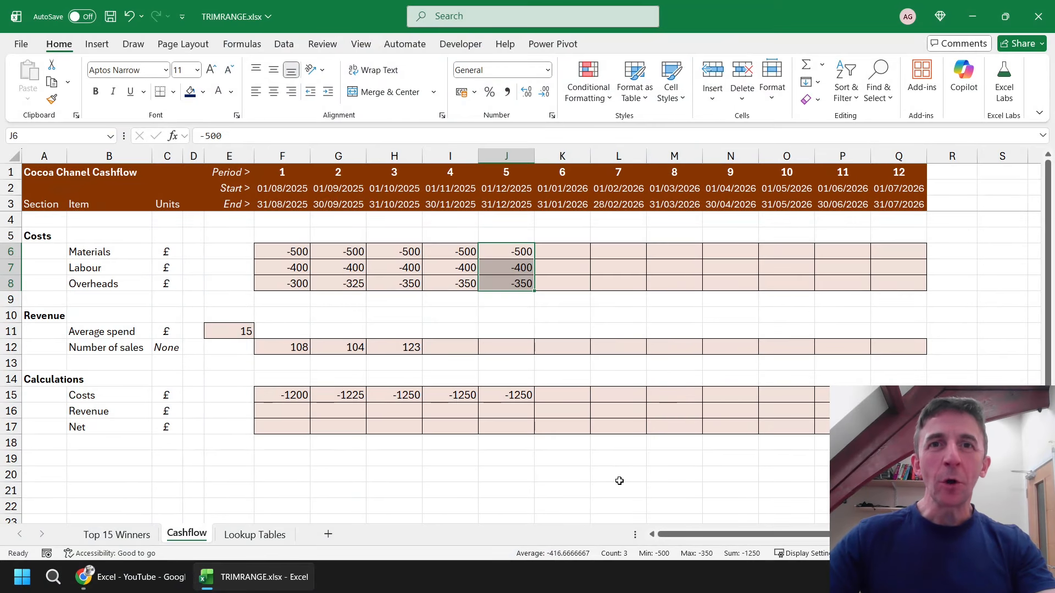
In the F15 formula, skip the row trim mode of the materials TRIMRANGE and set its column trim mode to 2 - Trailing.
{"action": "left_click", "coordinate": [294, 394]}
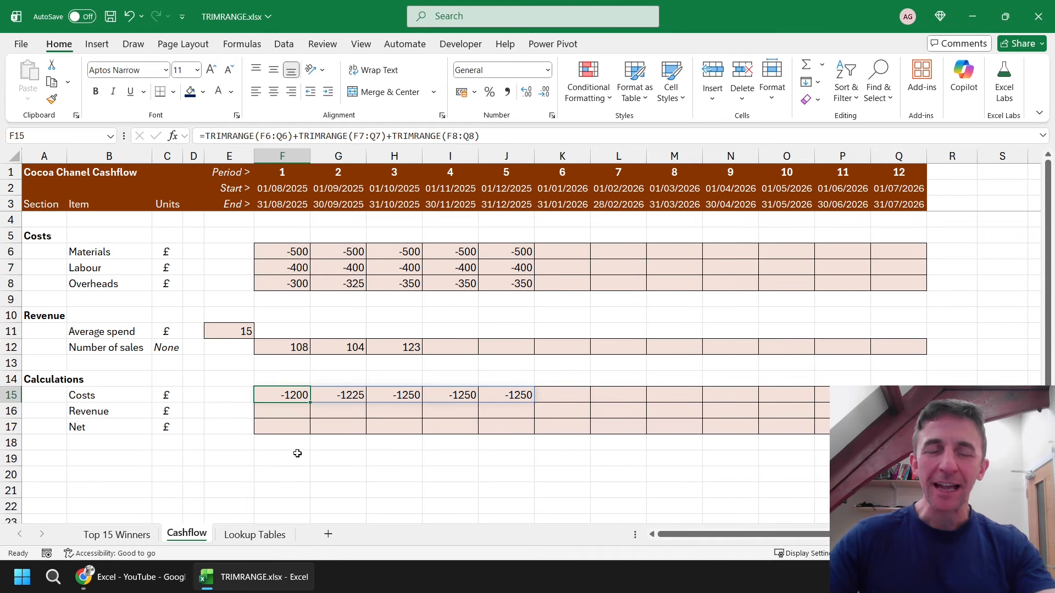
{"action": "key", "text": "F2"}
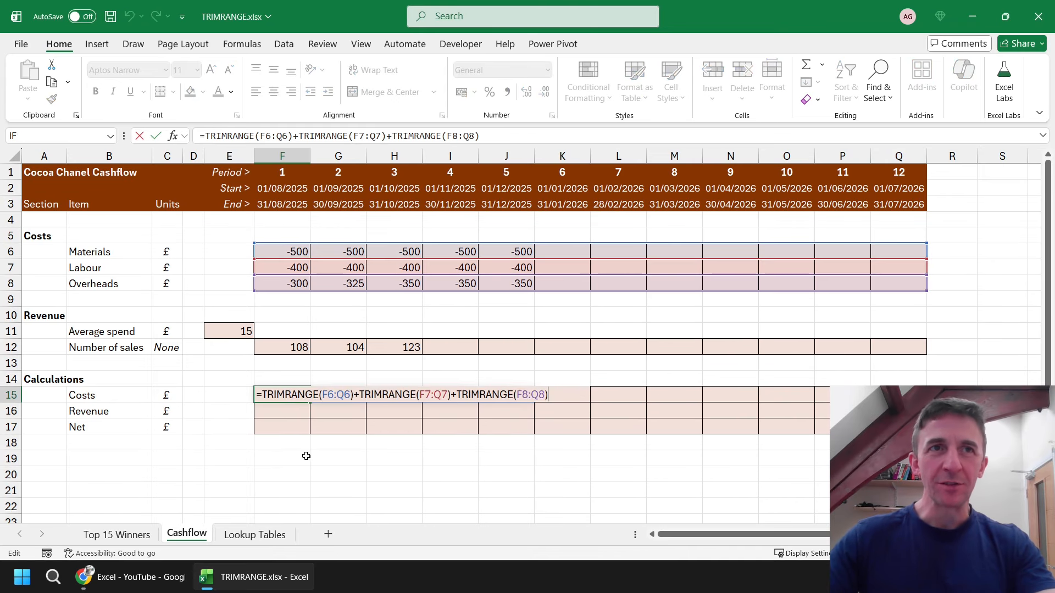
{"action": "left_click", "coordinate": [351, 395]}
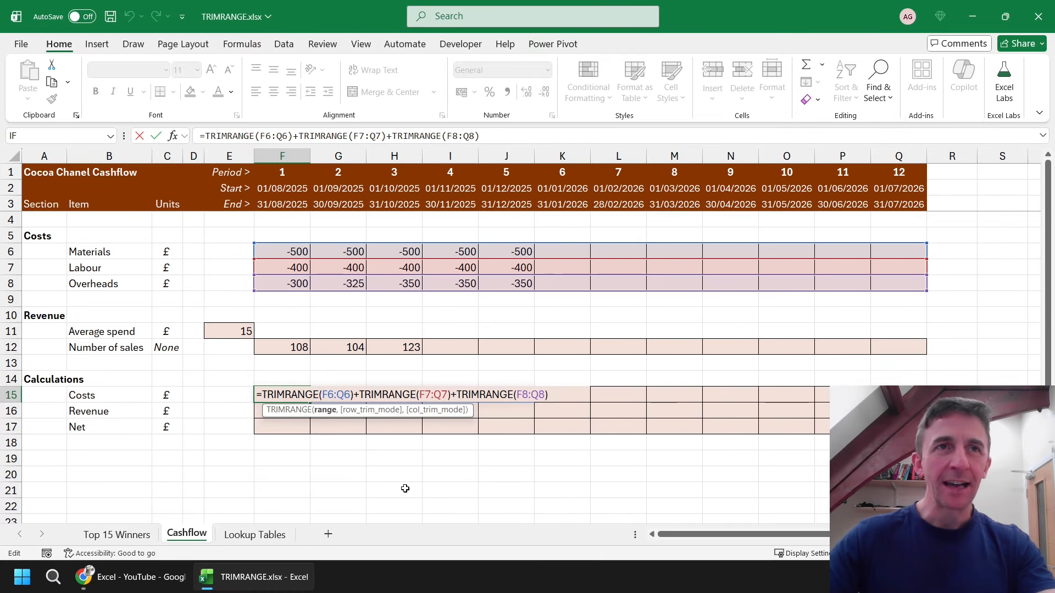
{"action": "type", "text": ",,"}
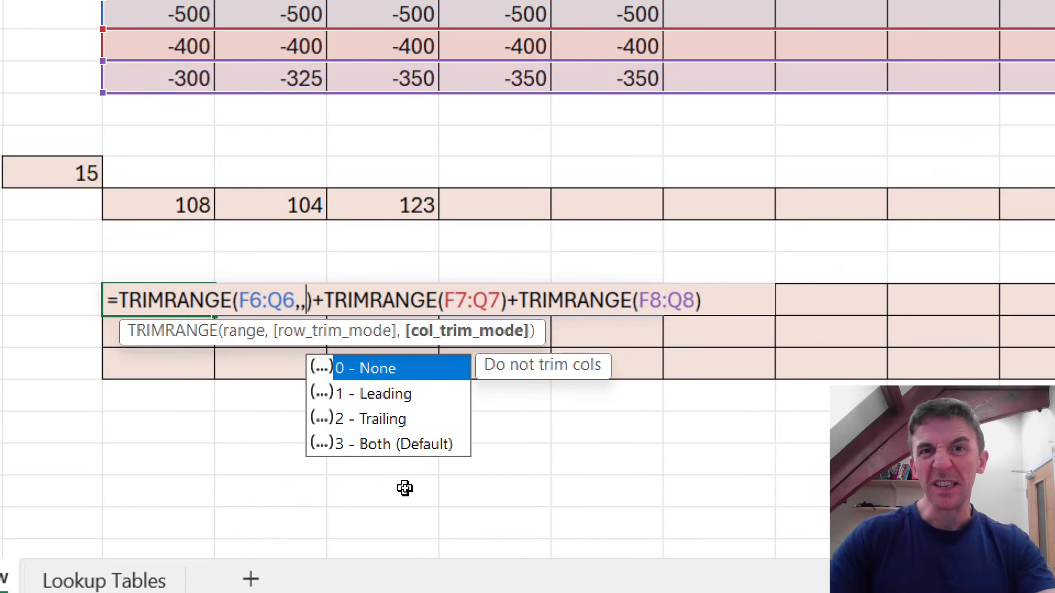
{"action": "key", "text": "Down"}
{"action": "key", "text": "Down"}
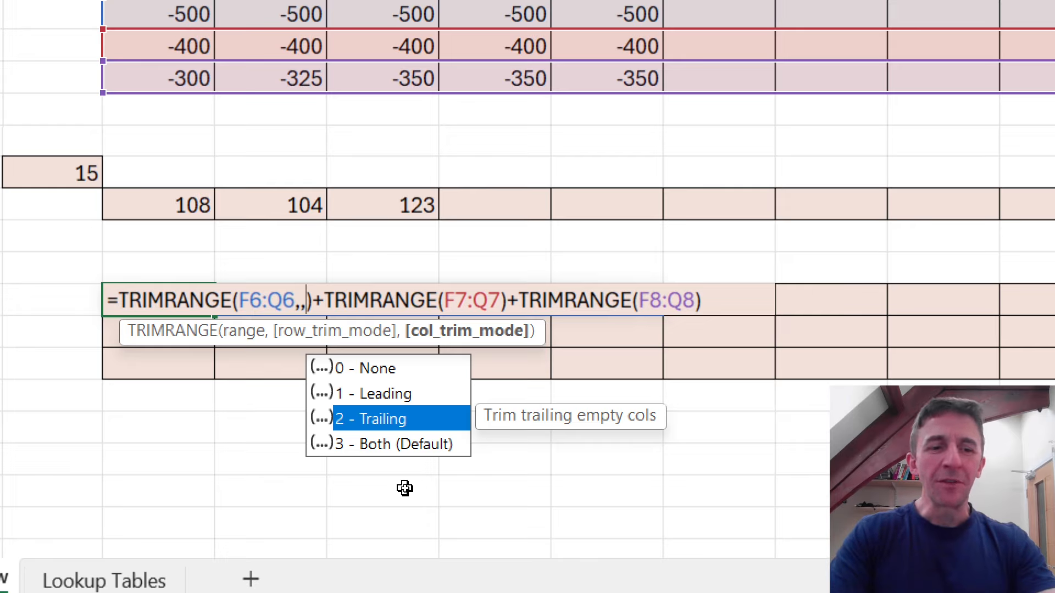
{"action": "type", "text": "2"}
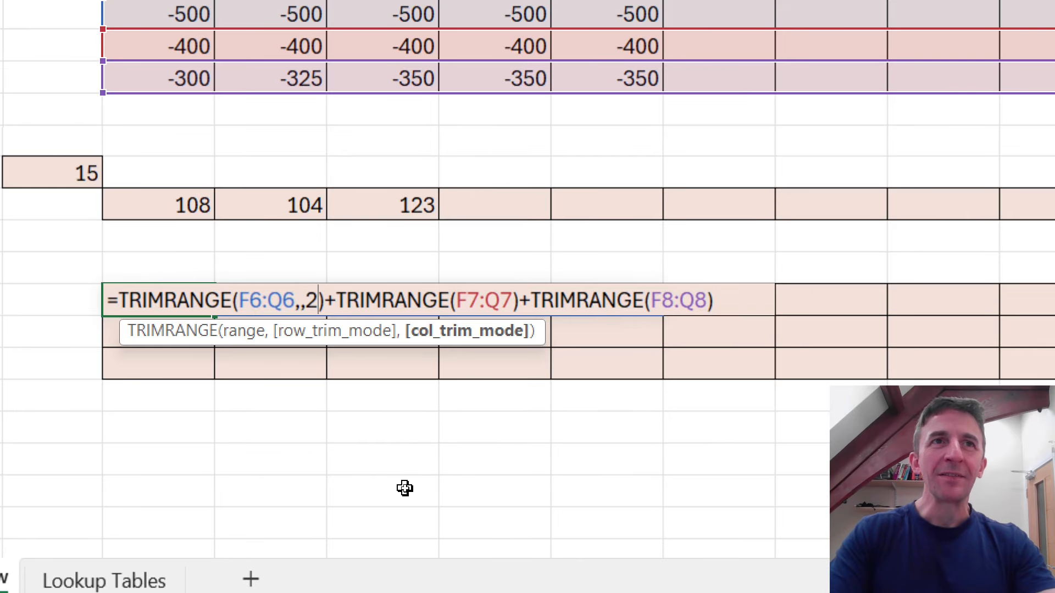
Set the column trim mode of the labour and overheads TRIMRANGE functions in F15 to 2 - Trailing and commit the formula.
{"action": "left_click", "coordinate": [511, 297]}
{"action": "type", "text": ",,"}
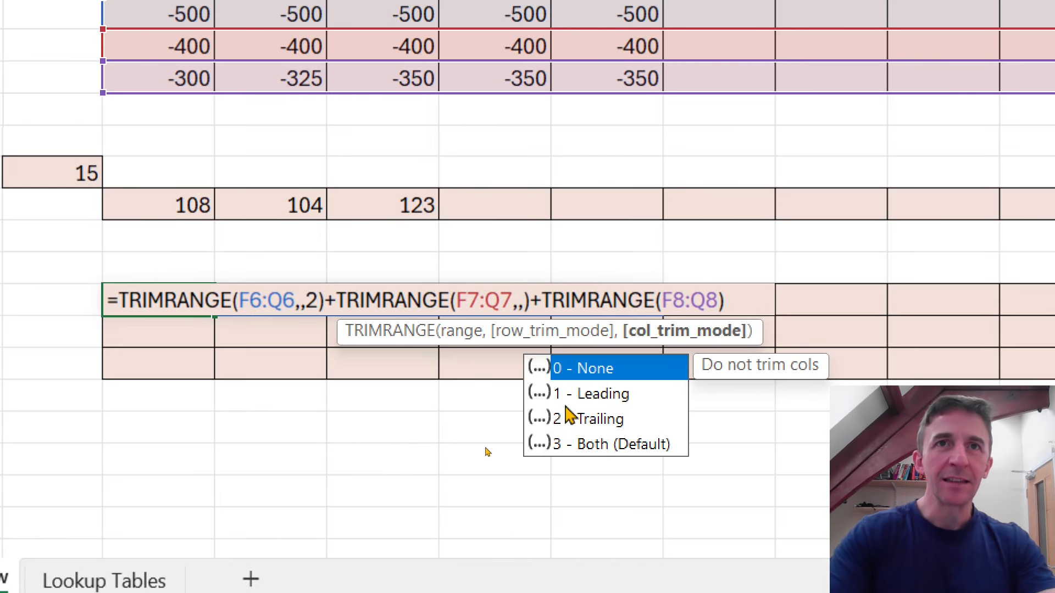
{"action": "double_click", "coordinate": [569, 417]}
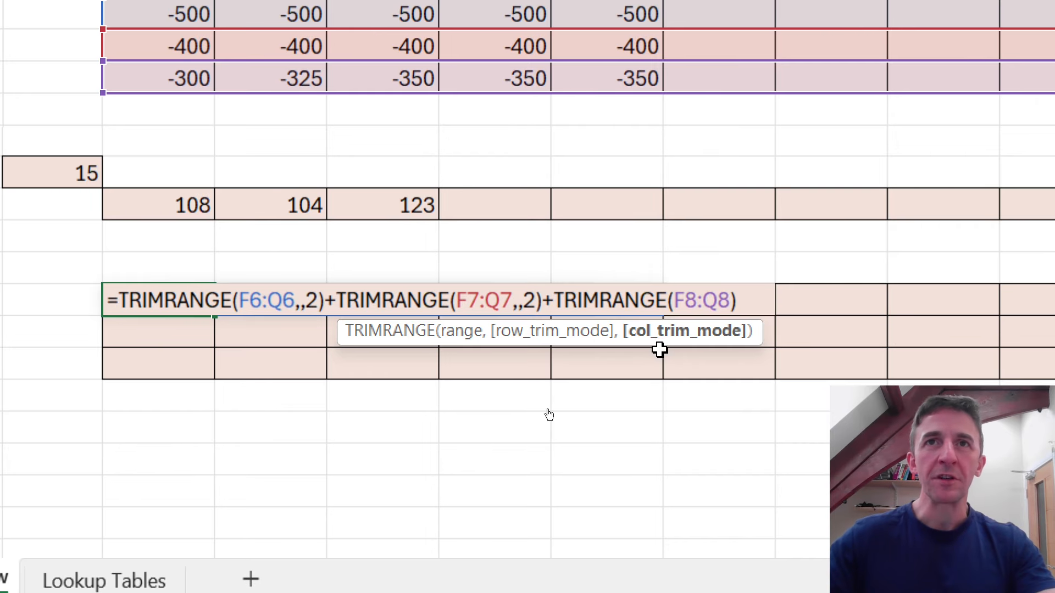
{"action": "left_click", "coordinate": [734, 297]}
{"action": "type", "text": ",,"}
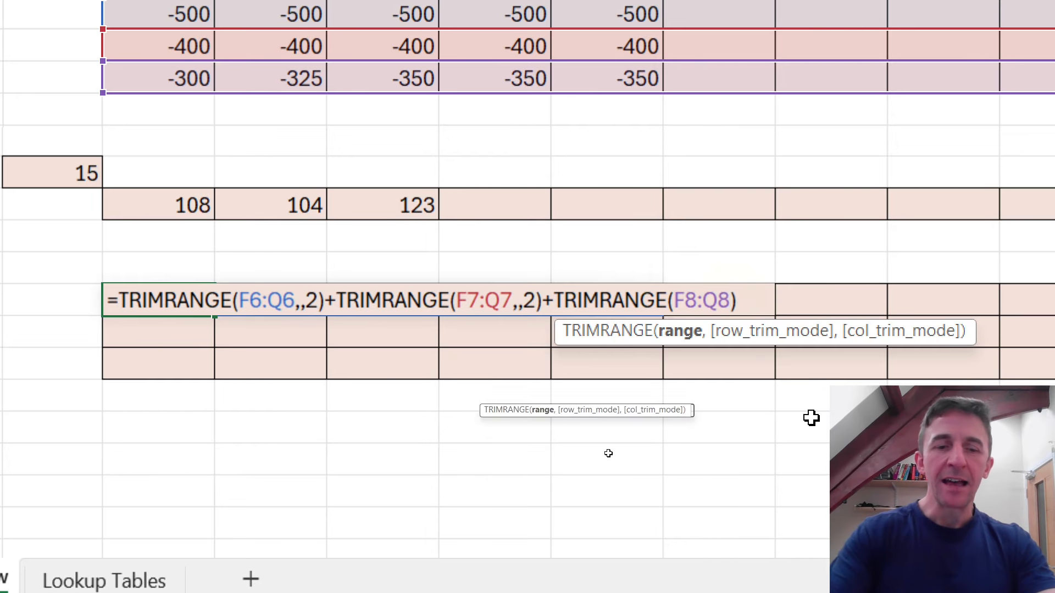
{"action": "double_click", "coordinate": [813, 419]}
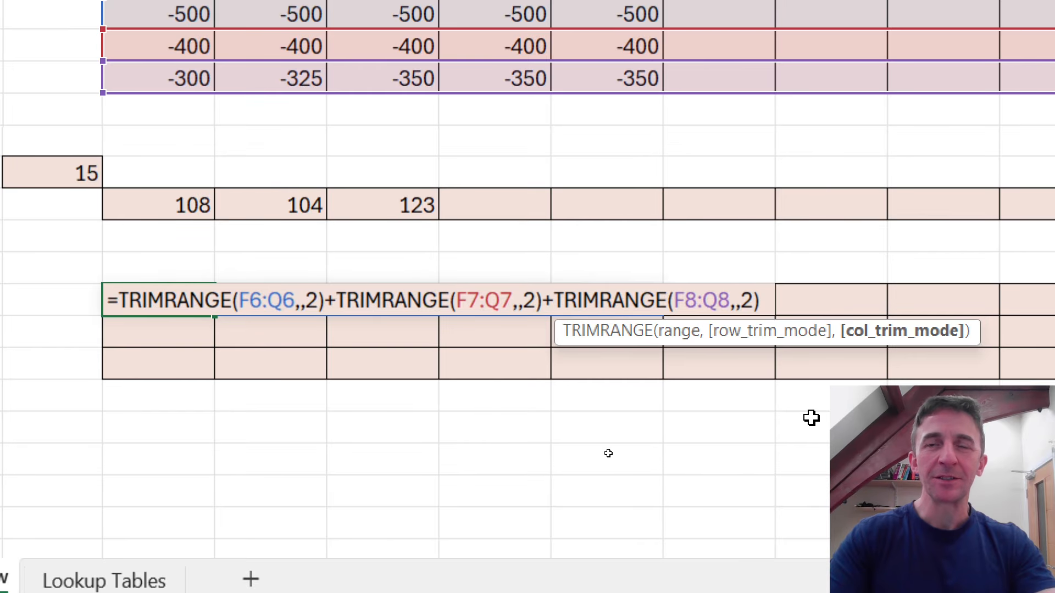
{"action": "key", "text": "Return"}
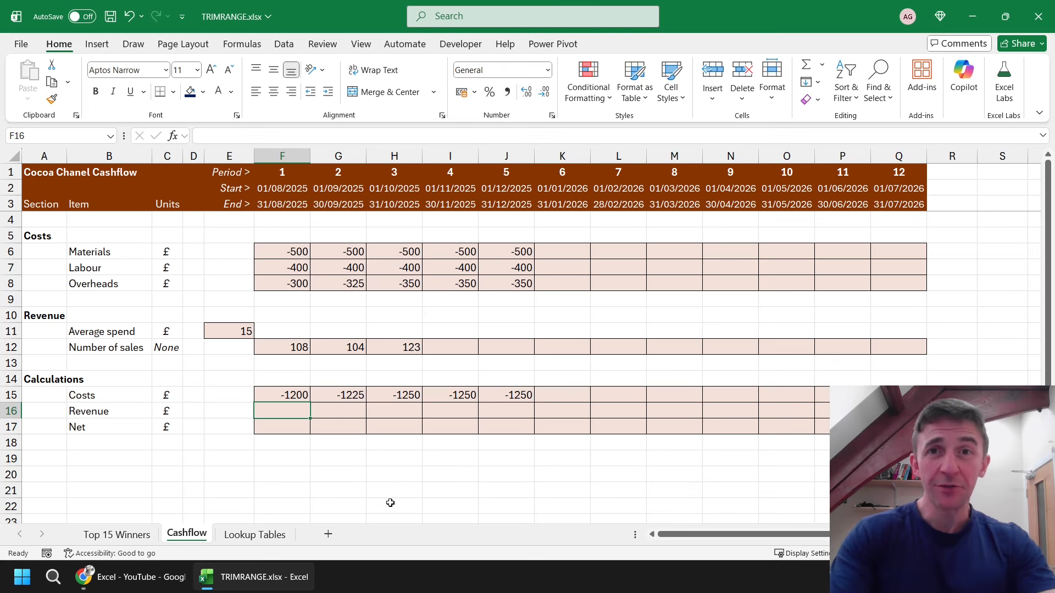
Enter the Revenue formula =E11*TRIMRANGE(F12:Q12) in F16, multiplying average spend by the number of sales.
{"action": "type", "text": "="}
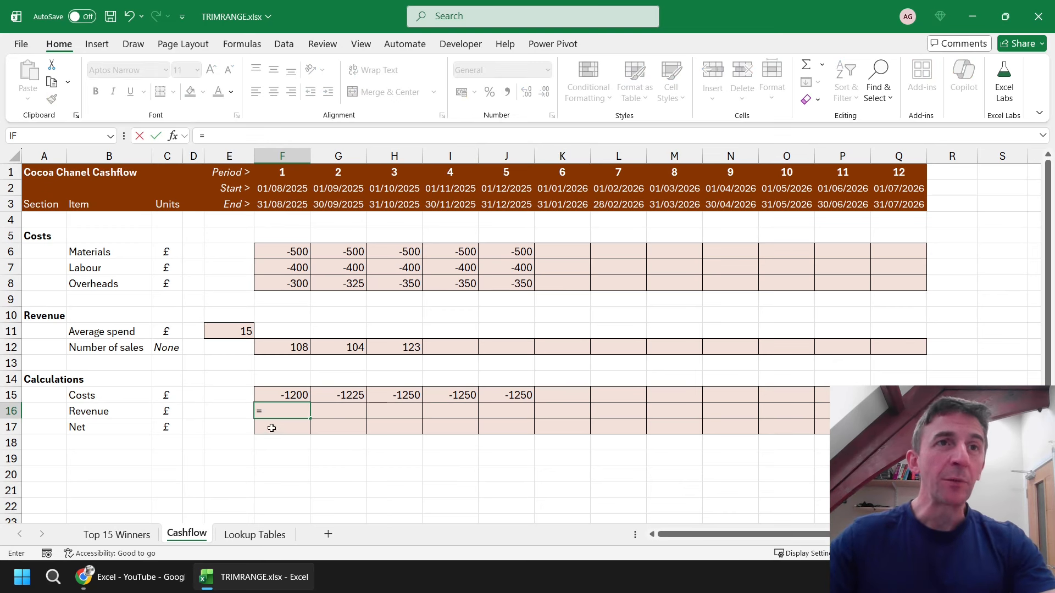
{"action": "left_click", "coordinate": [228, 329]}
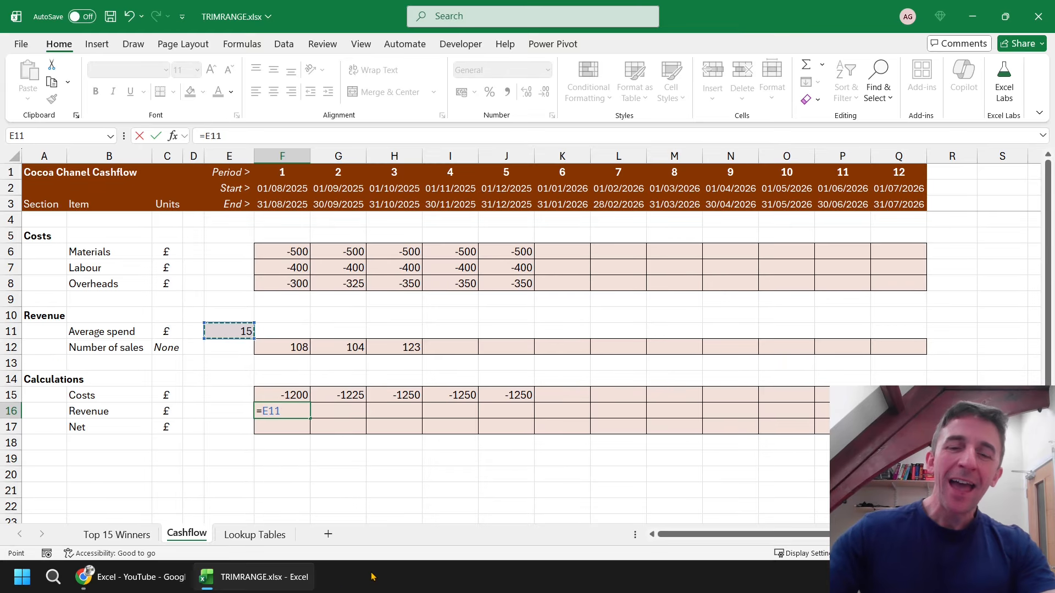
{"action": "type", "text": "*trimr"}
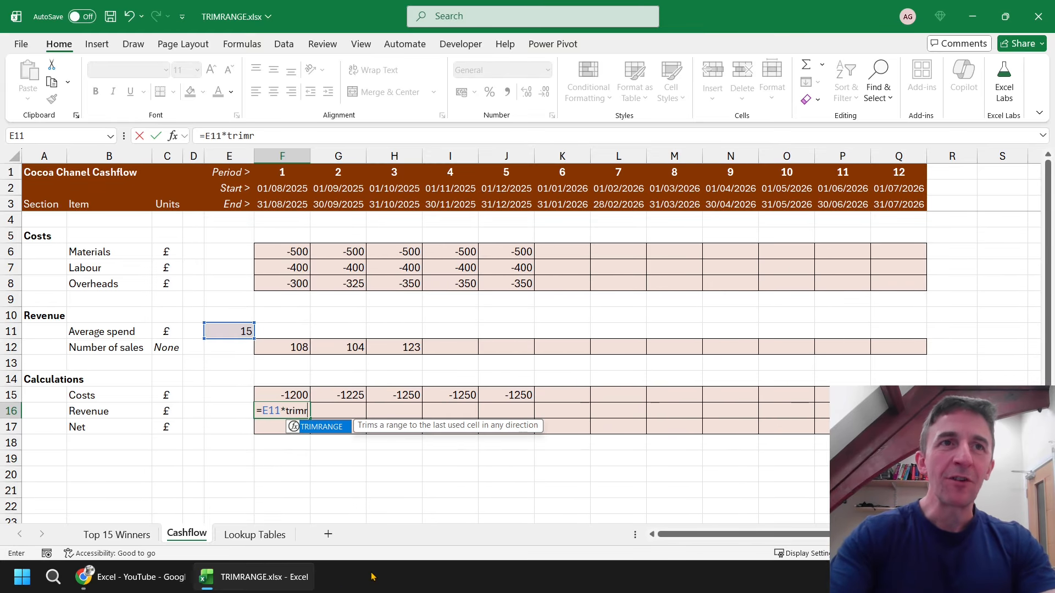
{"action": "key", "text": "Tab"}
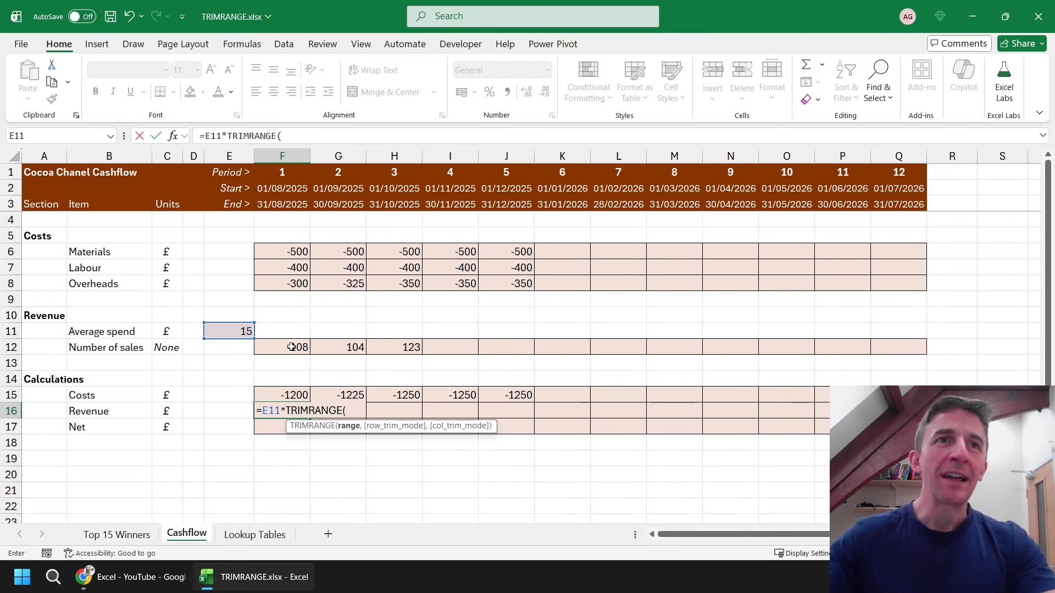
{"action": "left_click_drag", "start_coordinate": [291, 347], "coordinate": [901, 346]}
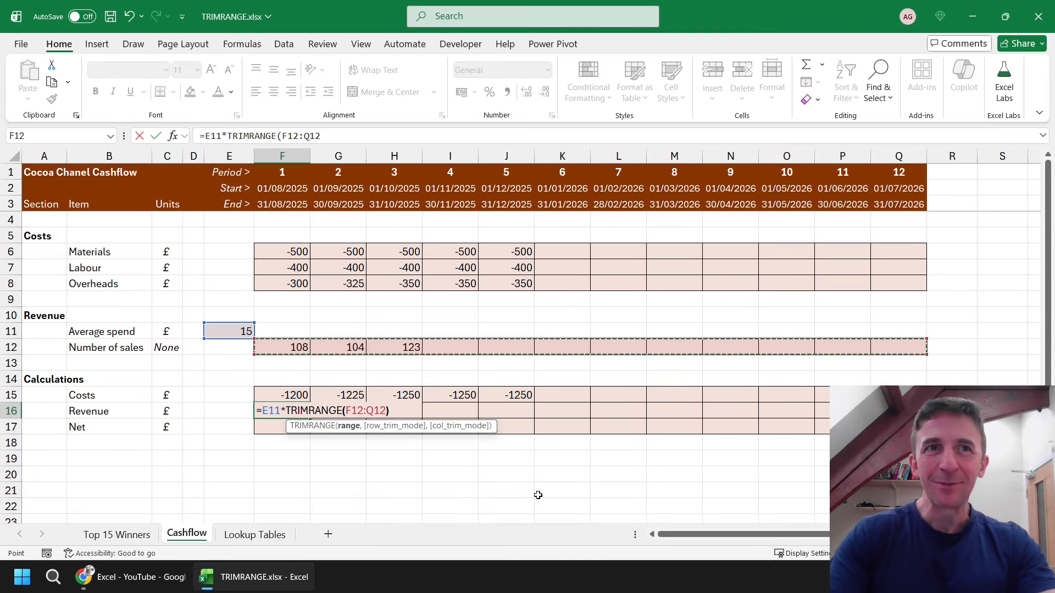
{"action": "type", "text": ")"}
{"action": "key", "text": "Return"}
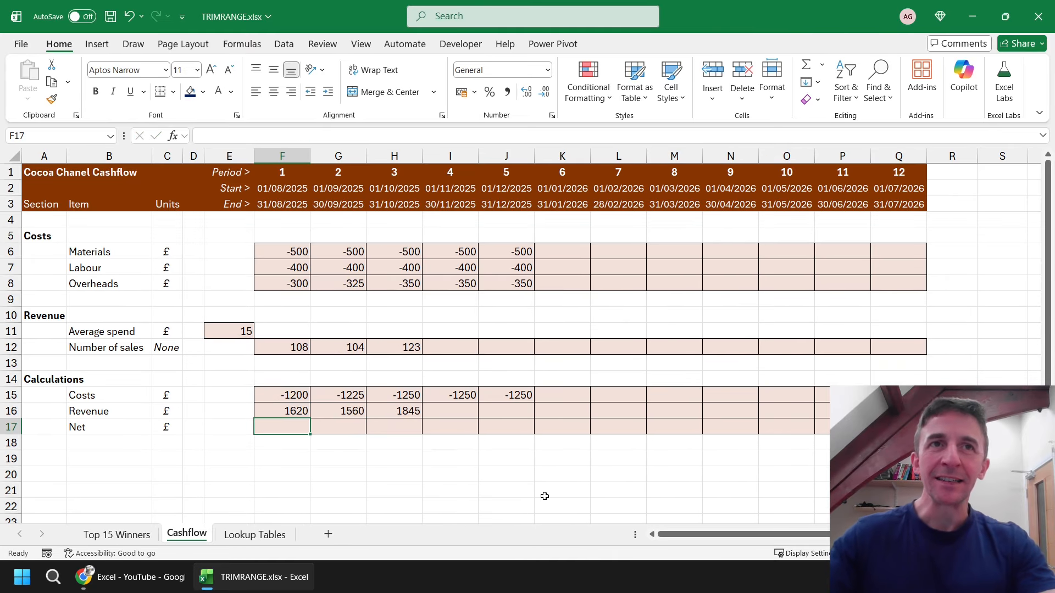
Enter 124 and 132 as the number of sales for periods 4 and 5 in I12 and J12.
{"action": "left_click", "coordinate": [450, 349]}
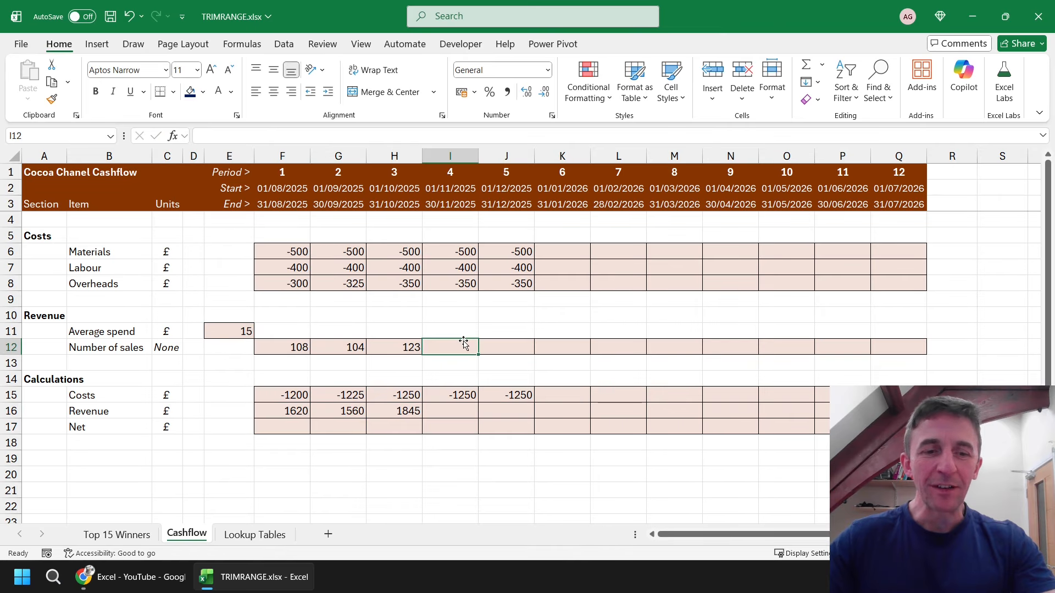
{"action": "type", "text": "124"}
{"action": "left_click", "coordinate": [512, 347]}
{"action": "type", "text": "1"}
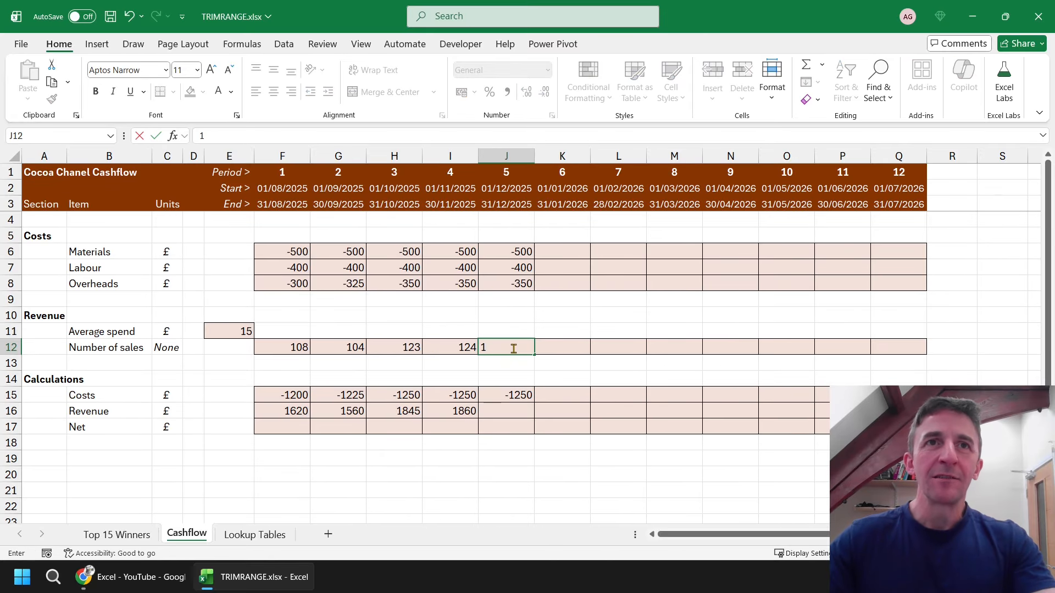
{"action": "type", "text": "32"}
{"action": "left_click", "coordinate": [509, 444]}
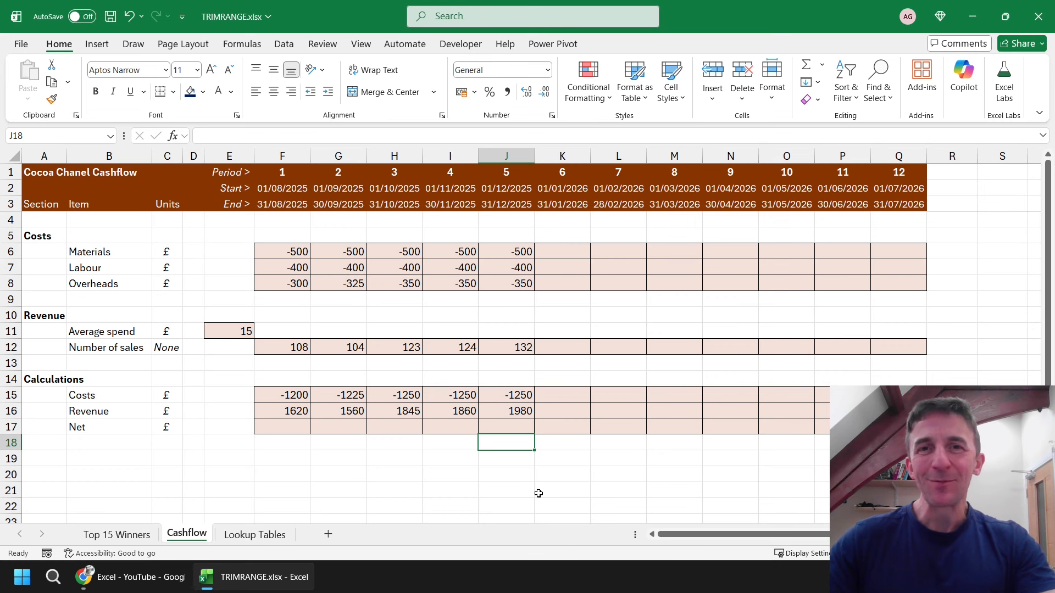
Examine the spilled Costs and Revenue formulas in rows 15 and 16, comparing their source cells in F with those in G.
{"action": "left_click", "coordinate": [279, 427]}
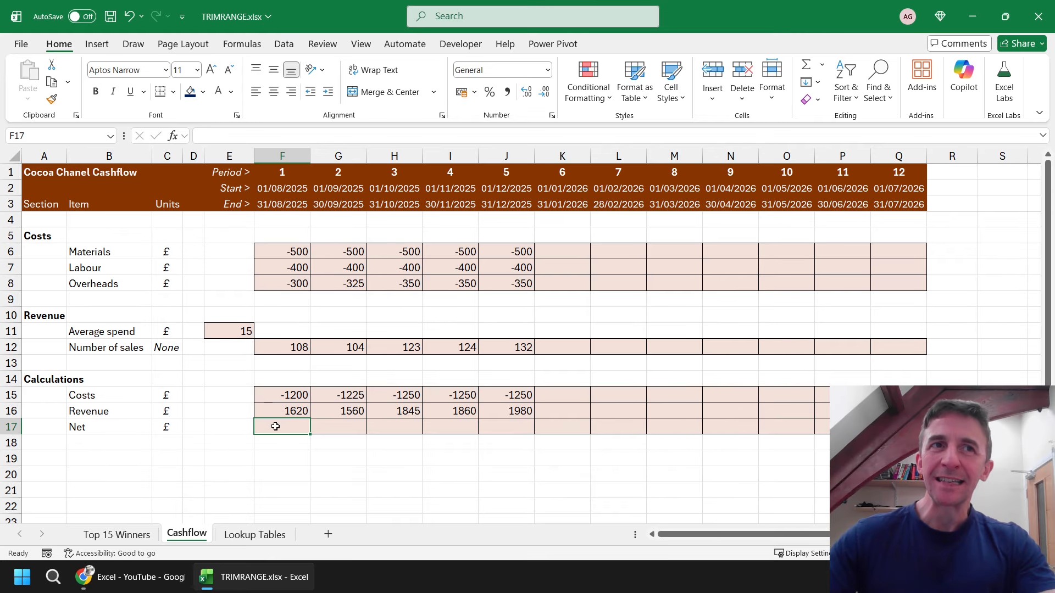
{"action": "left_click", "coordinate": [275, 396]}
{"action": "left_click", "coordinate": [281, 413]}
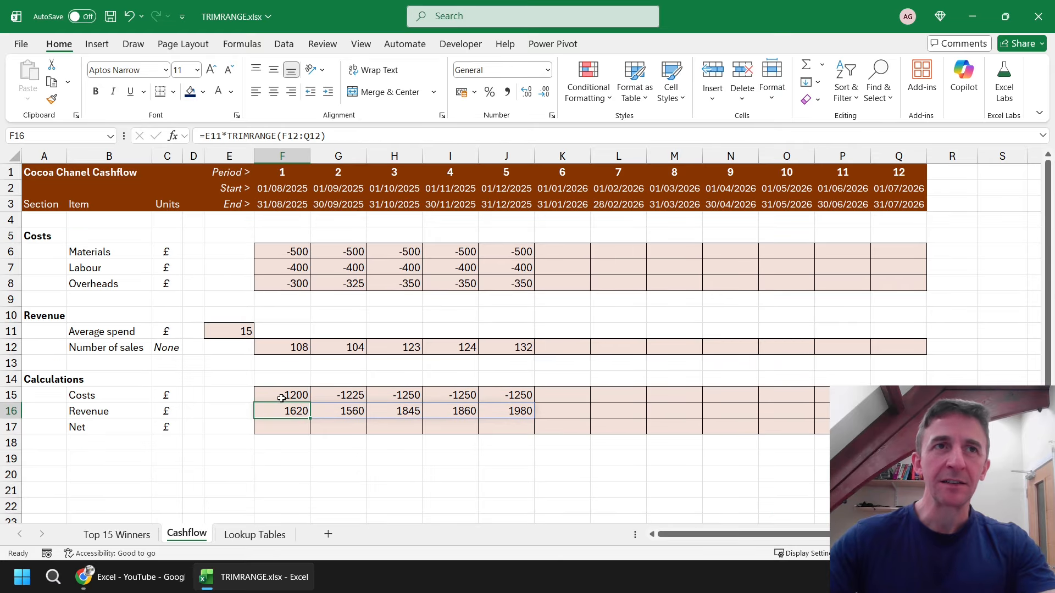
{"action": "left_click", "coordinate": [280, 396]}
{"action": "left_click", "coordinate": [331, 397]}
{"action": "left_click", "coordinate": [330, 407]}
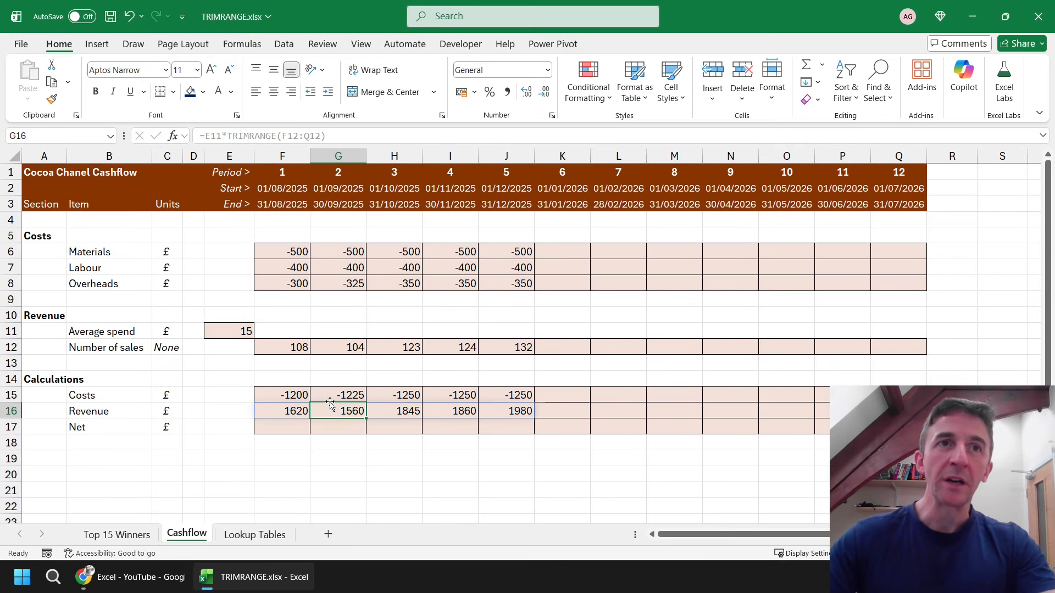
{"action": "left_click", "coordinate": [281, 395]}
{"action": "left_click", "coordinate": [292, 411]}
{"action": "left_click", "coordinate": [285, 393]}
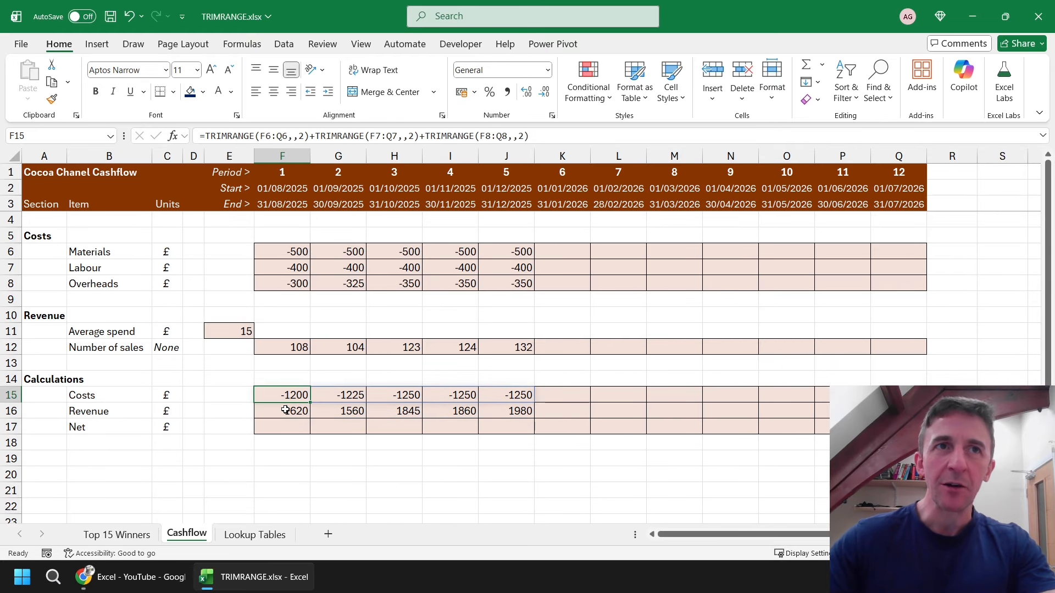
{"action": "left_click", "coordinate": [287, 411]}
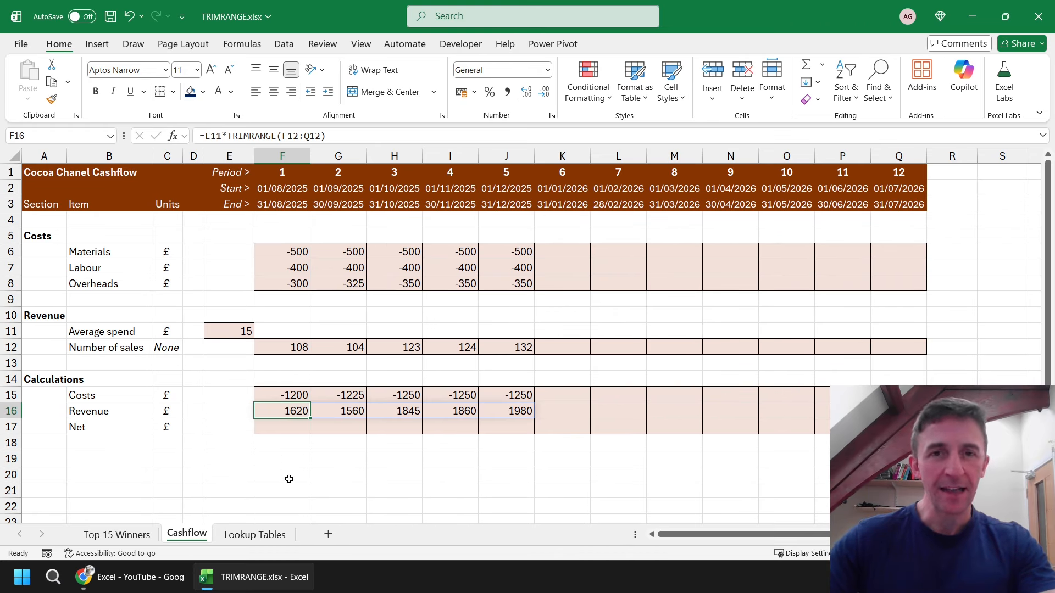
Enter the Net formula =F15#+F16# in F17, adding the Costs and Revenue spill ranges.
{"action": "left_click", "coordinate": [282, 427]}
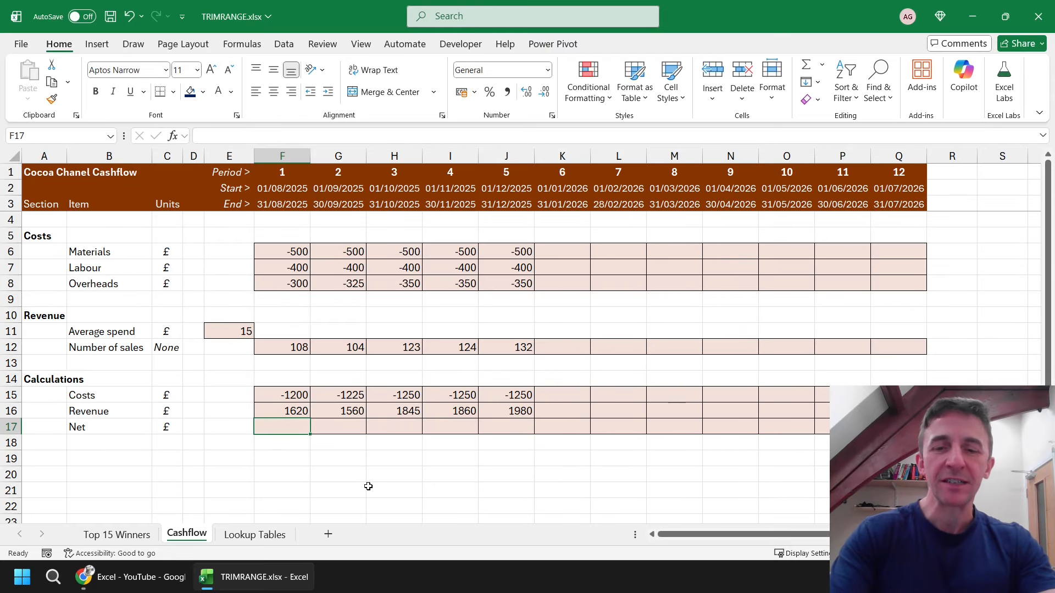
{"action": "type", "text": "="}
{"action": "key", "text": "Up"}
{"action": "key", "text": "Up"}
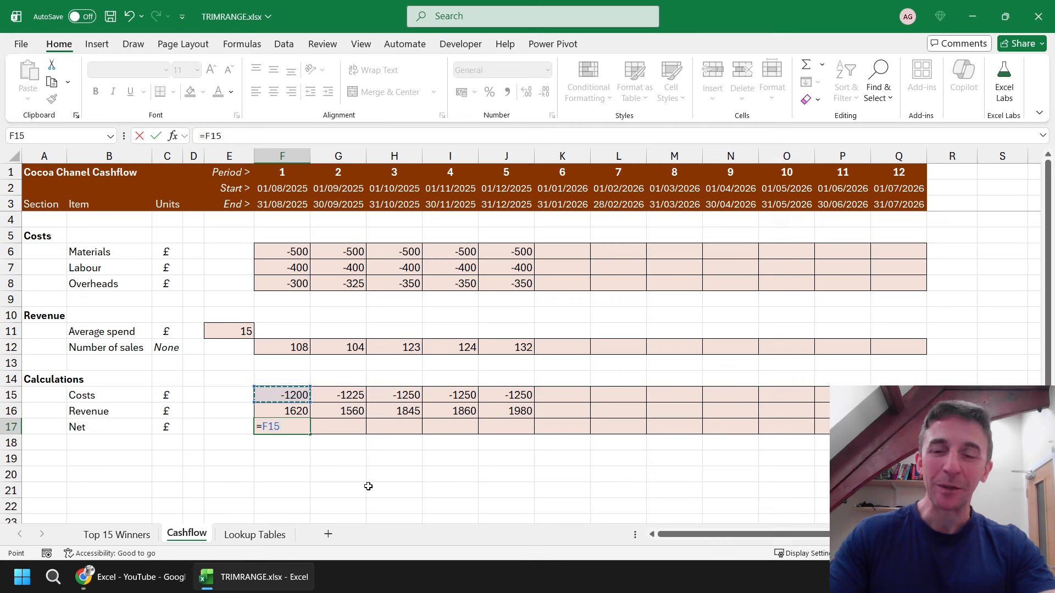
{"action": "type", "text": "#"}
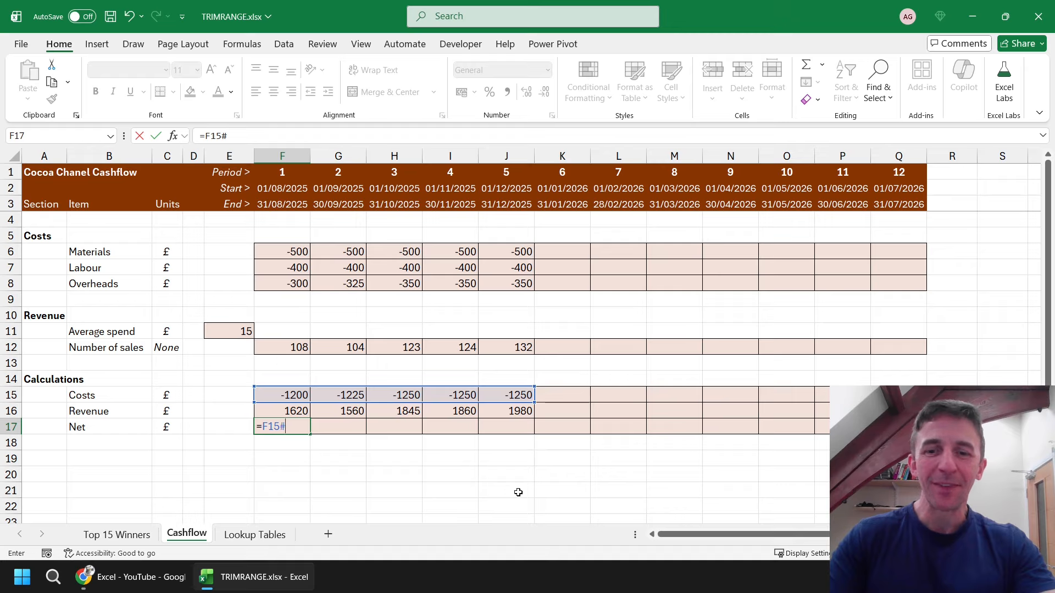
{"action": "type", "text": "+"}
{"action": "key", "text": "Up"}
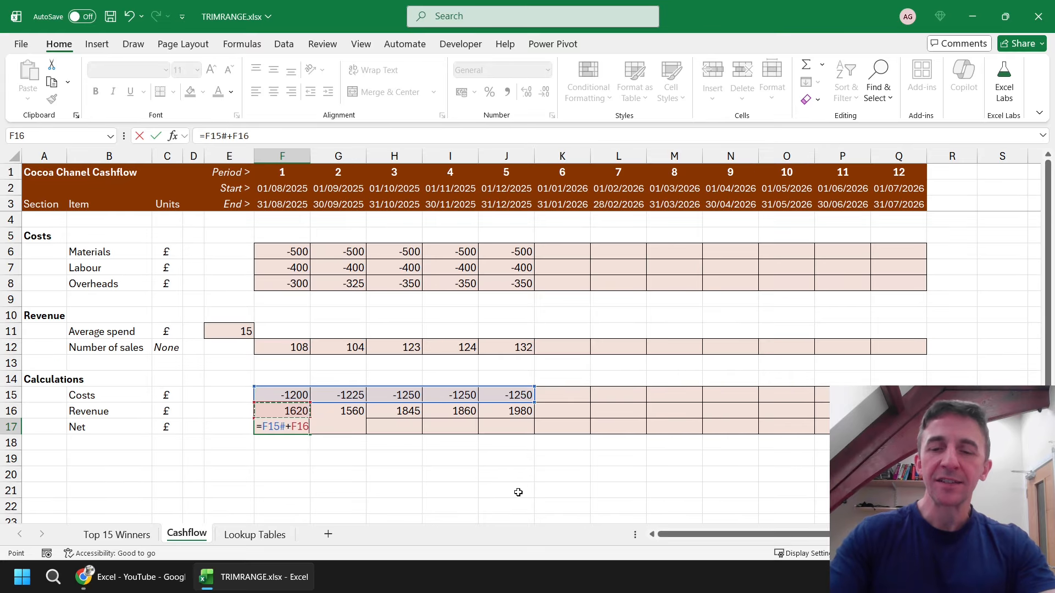
{"action": "type", "text": "#"}
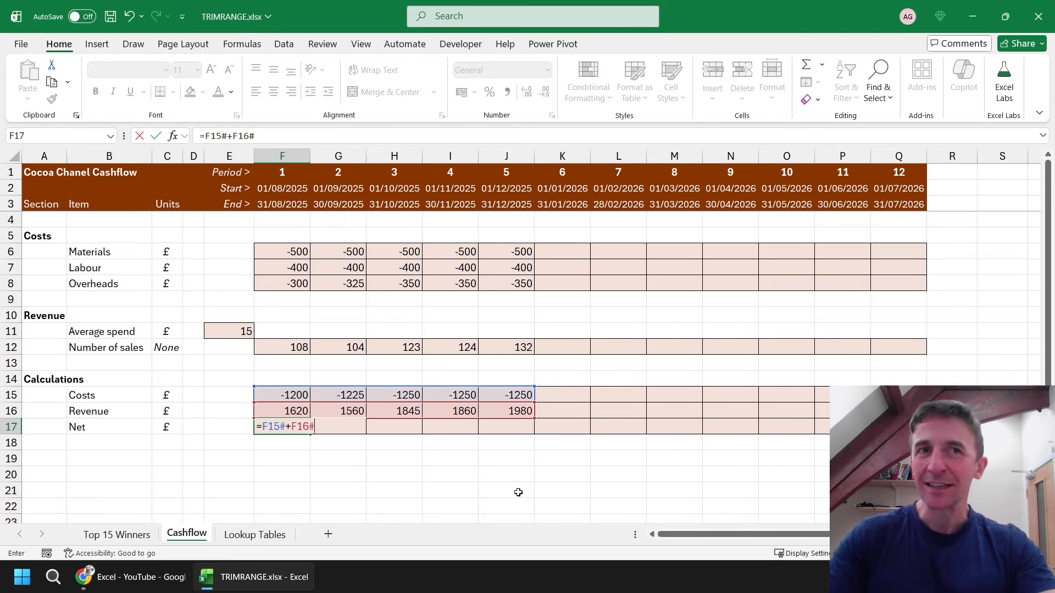
{"action": "key", "text": "Return"}
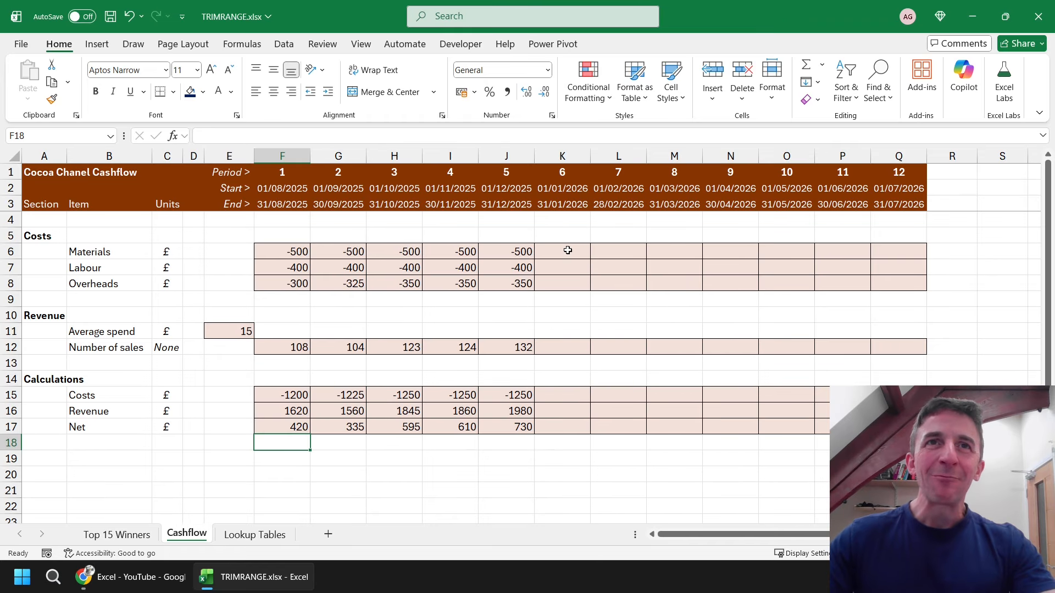
Fill the period 5 costs right into K6:K8 and enter 142 as the period 6 number of sales in K12.
{"action": "left_click_drag", "start_coordinate": [565, 250], "coordinate": [569, 277]}
{"action": "key", "text": "ctrl+r"}
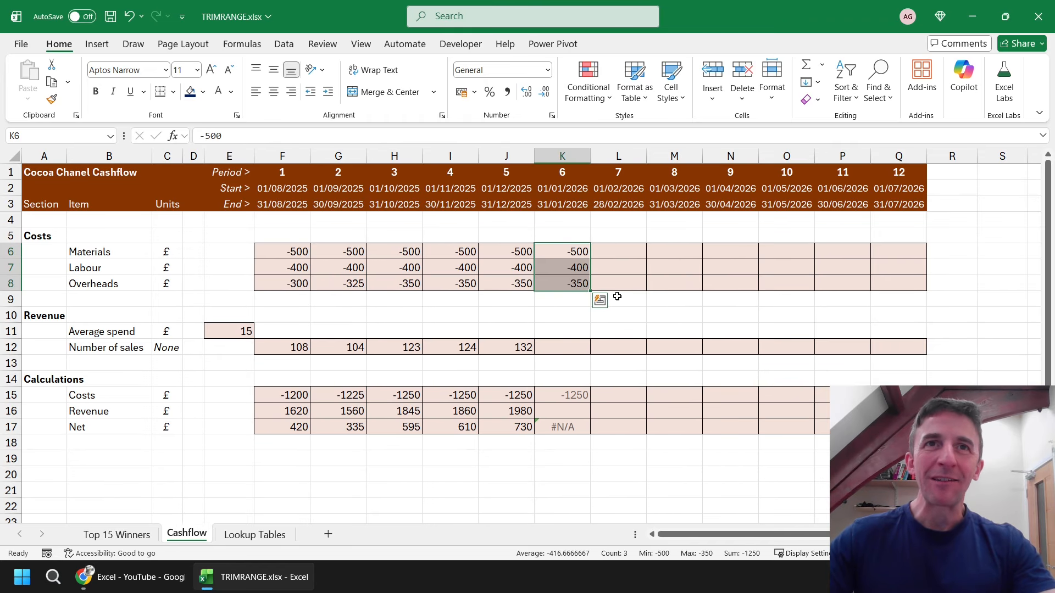
{"action": "left_click", "coordinate": [561, 411]}
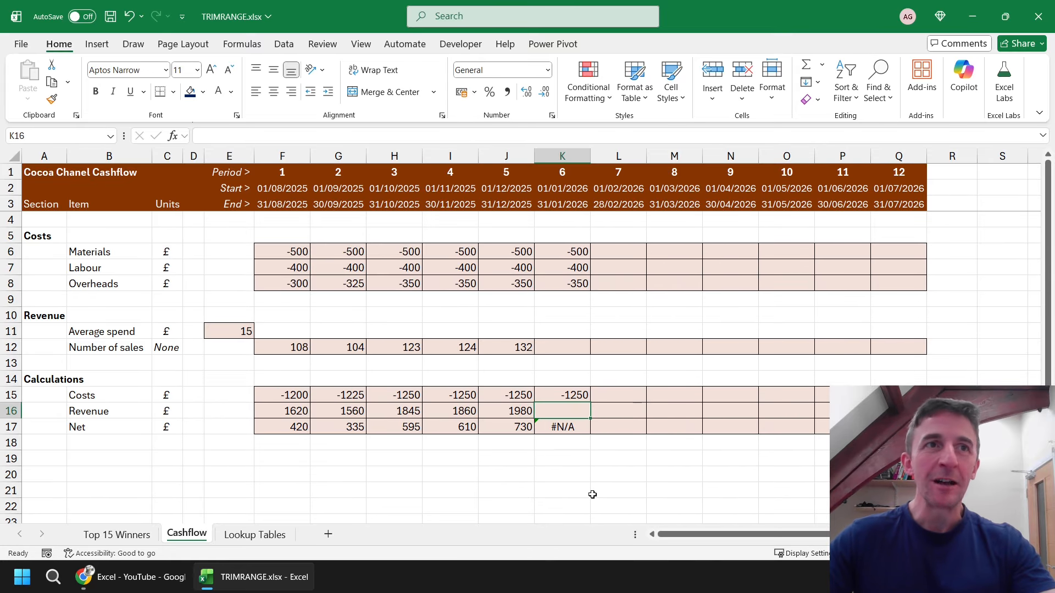
{"action": "left_click", "coordinate": [561, 347]}
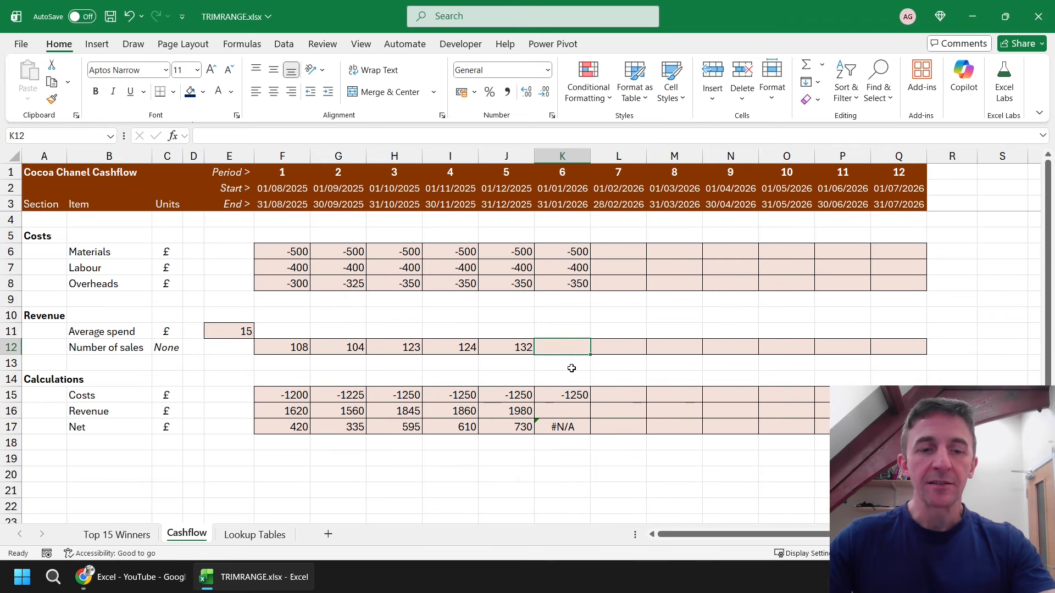
{"action": "type", "text": "142"}
{"action": "key", "text": "Tab"}
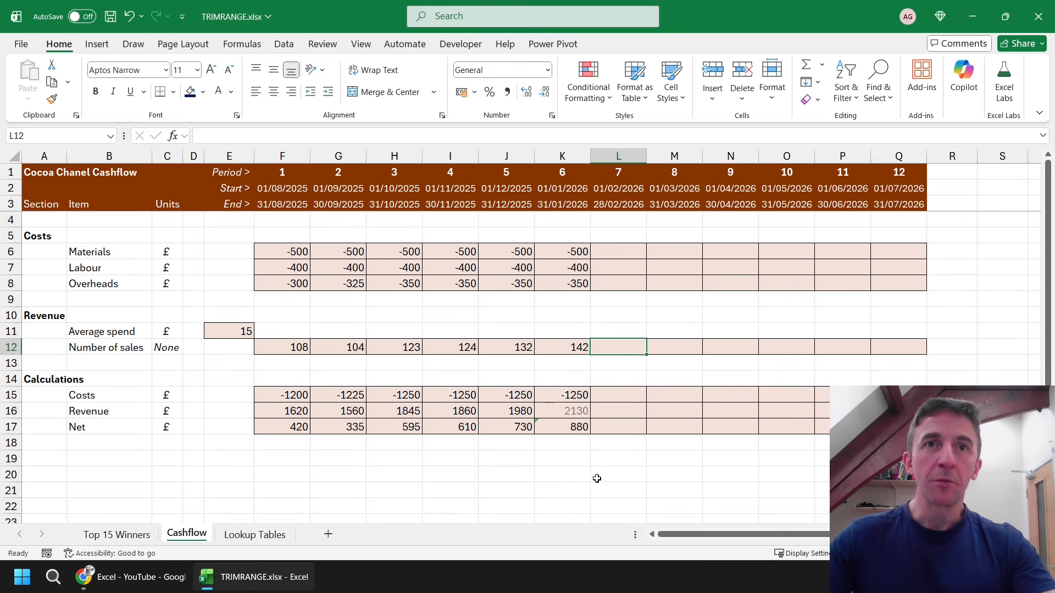
Review the Costs and Revenue formulas in F15 and F16 and the spill references in the Net formula in F17.
{"action": "left_click", "coordinate": [282, 395]}
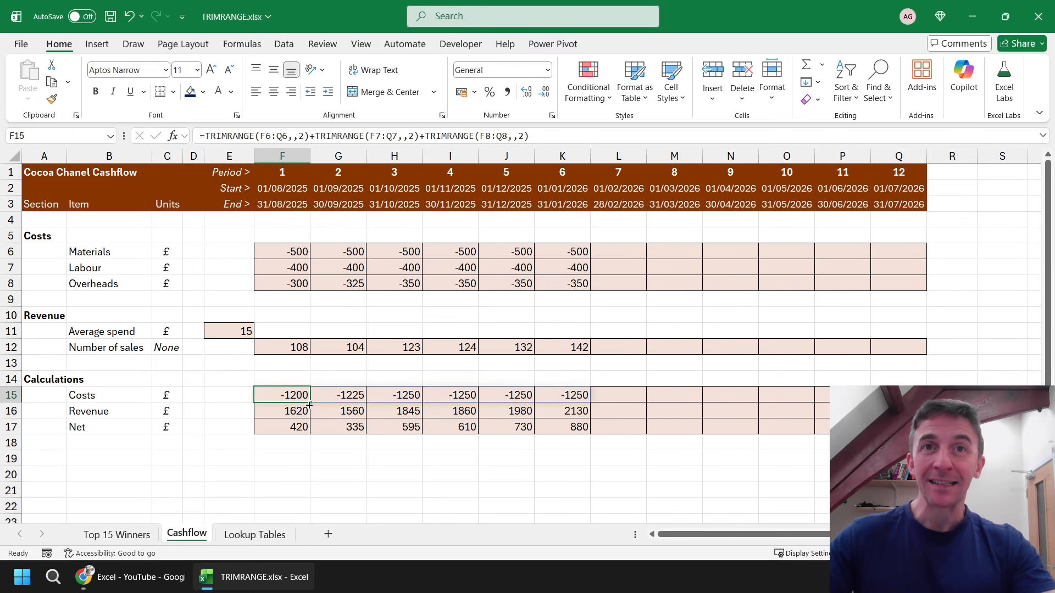
{"action": "left_click", "coordinate": [301, 411]}
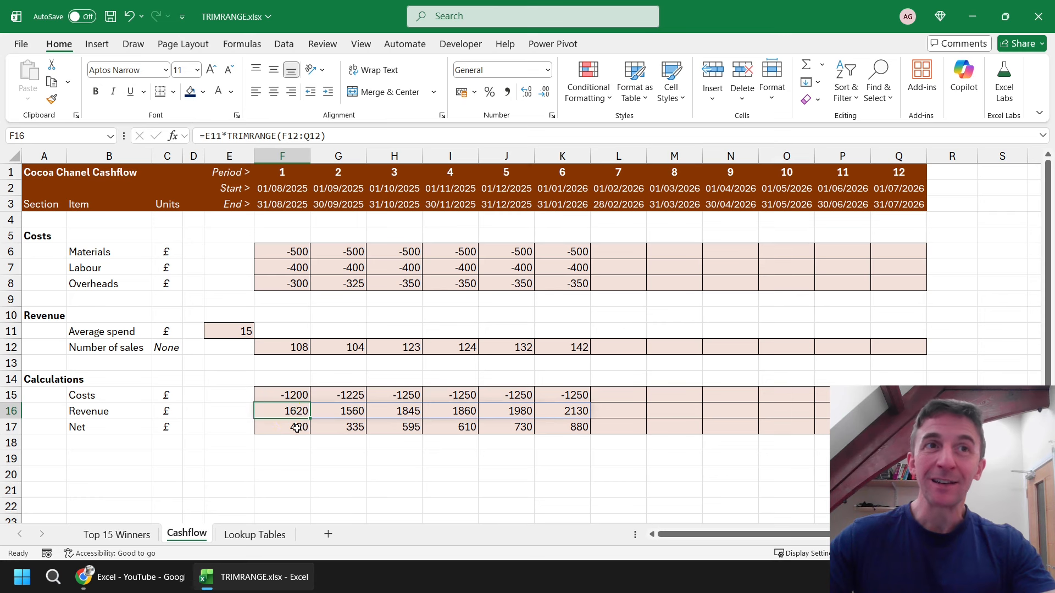
{"action": "left_click", "coordinate": [288, 426]}
{"action": "key", "text": "F2"}
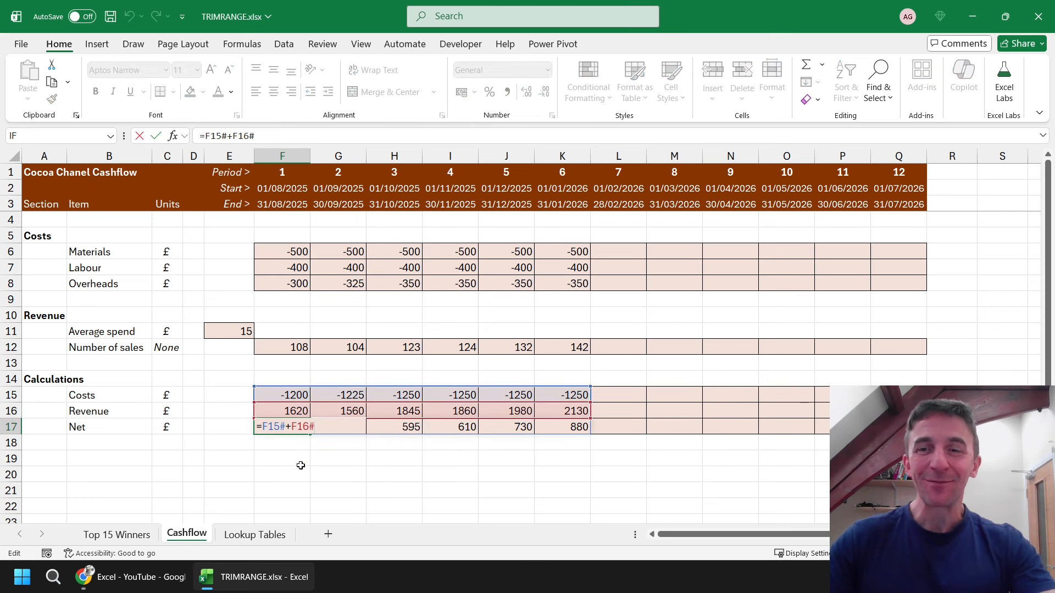
{"action": "key", "text": "Return"}
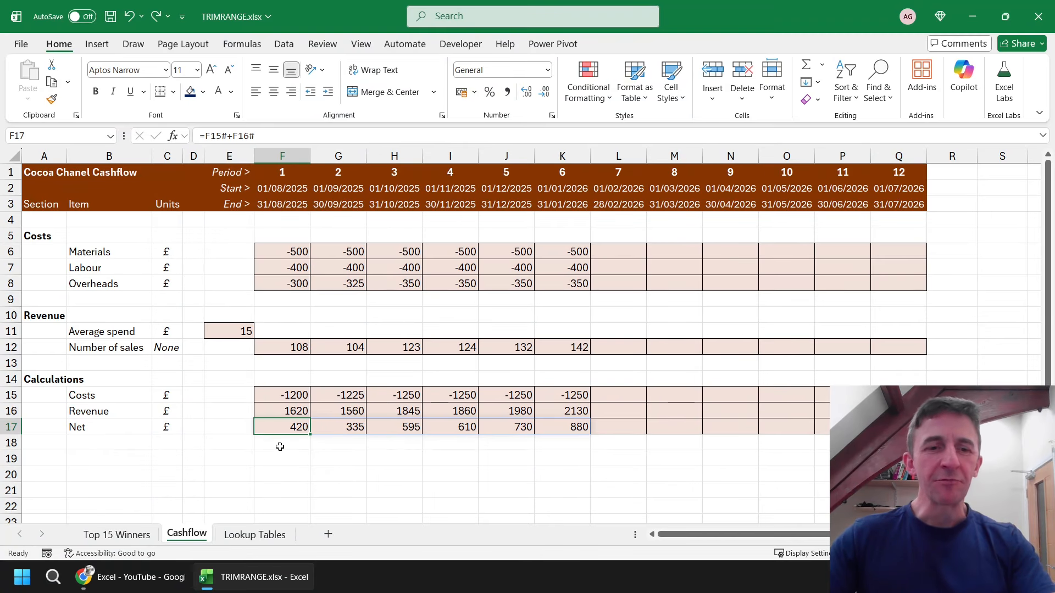
{"action": "key", "text": "F2"}
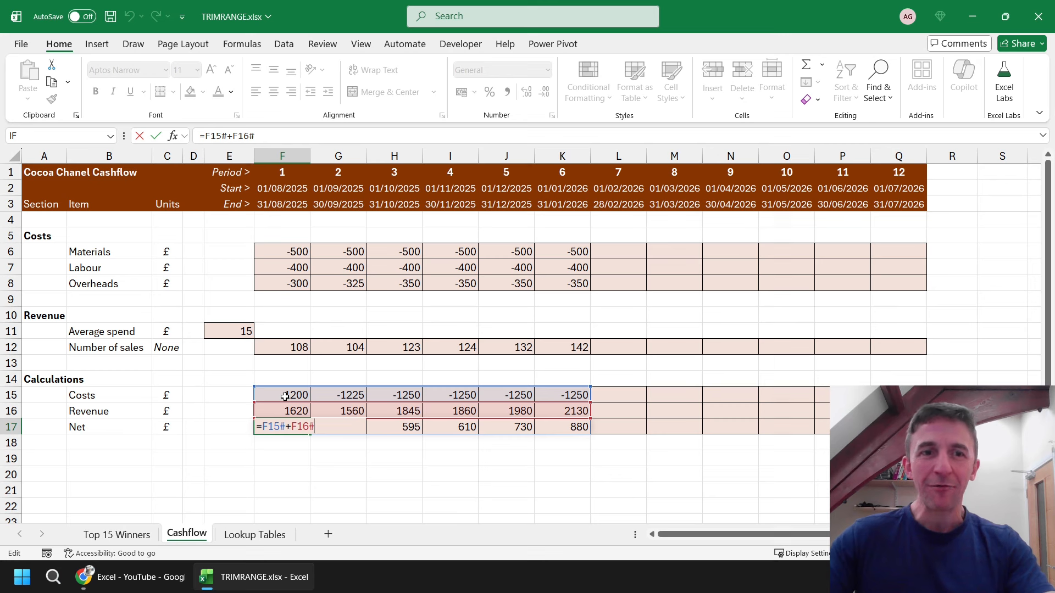
{"action": "key", "text": "ctrl+Return"}
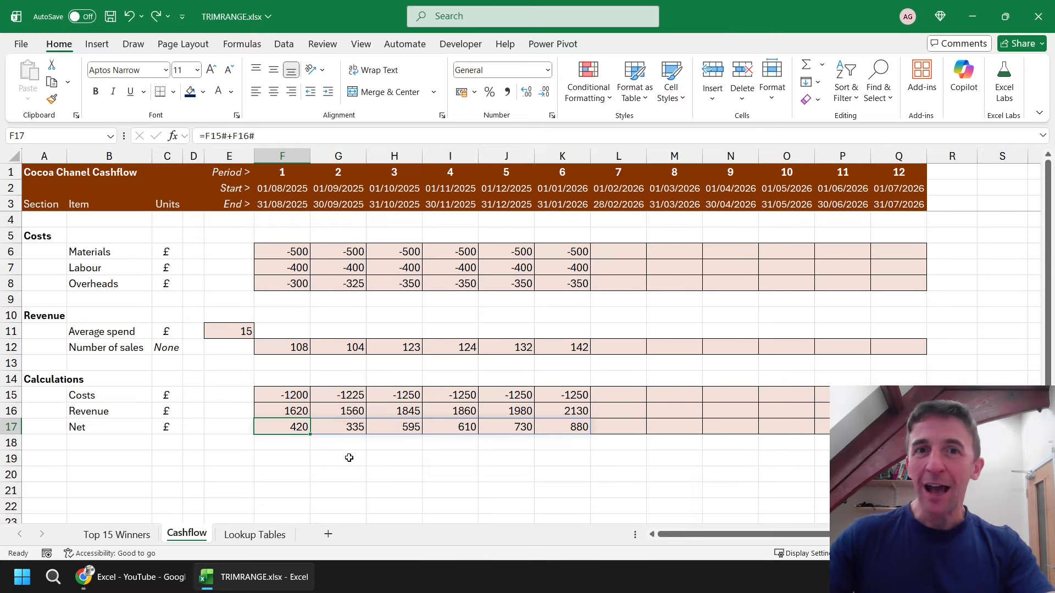
On the Top 15 Winners sheet, strip the TRIMRANGE function and its 2 argument from the G3:G1048576 reference in the H3 Profit formula.
{"action": "left_click", "coordinate": [119, 536]}
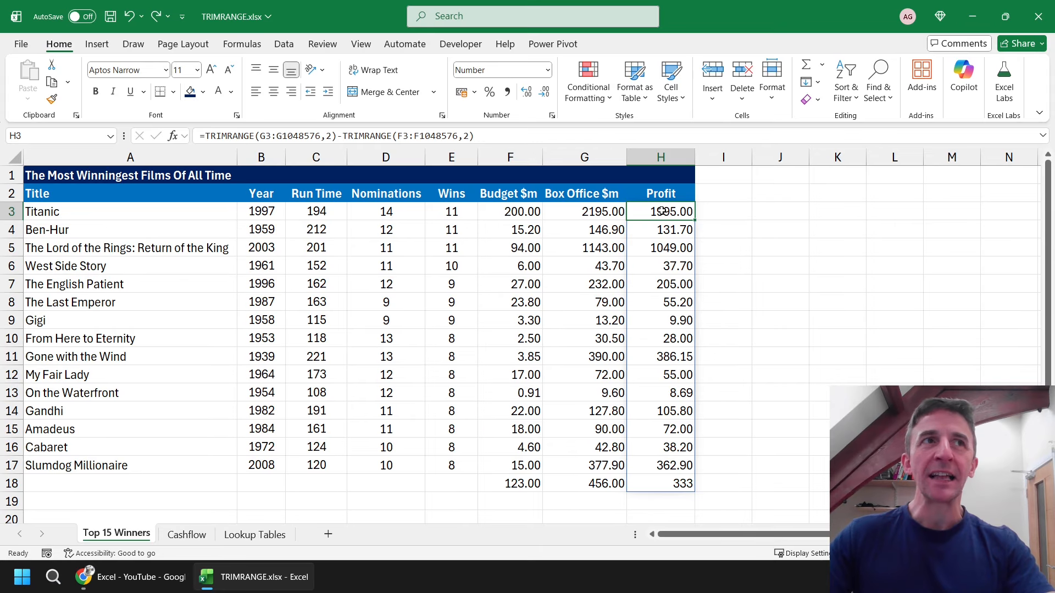
{"action": "scroll", "coordinate": [730, 217], "scroll_direction": "up", "scroll_amount": 4}
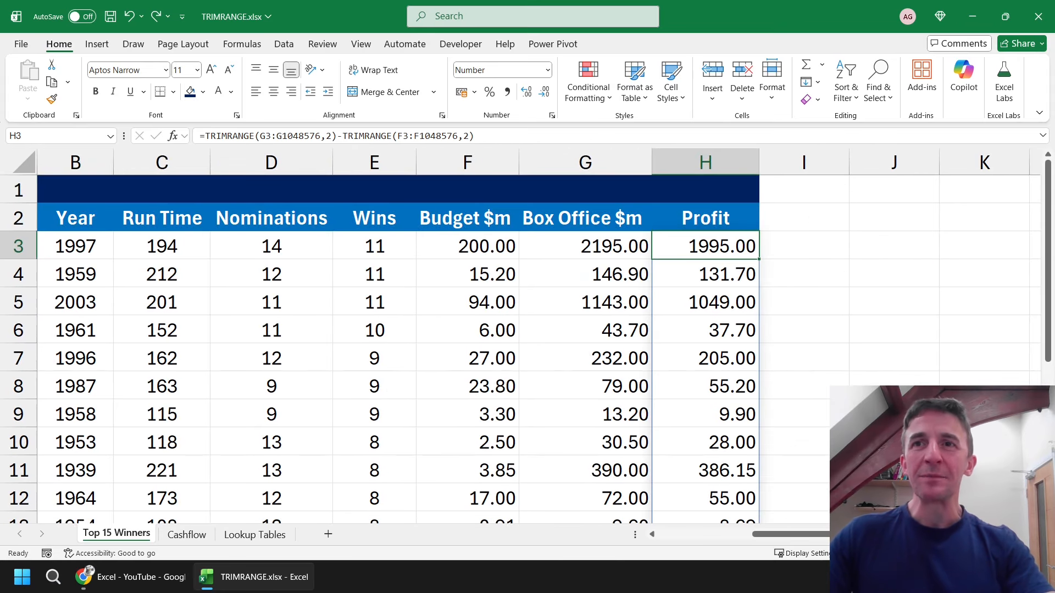
{"action": "scroll", "coordinate": [624, 312], "scroll_direction": "right", "scroll_amount": 3}
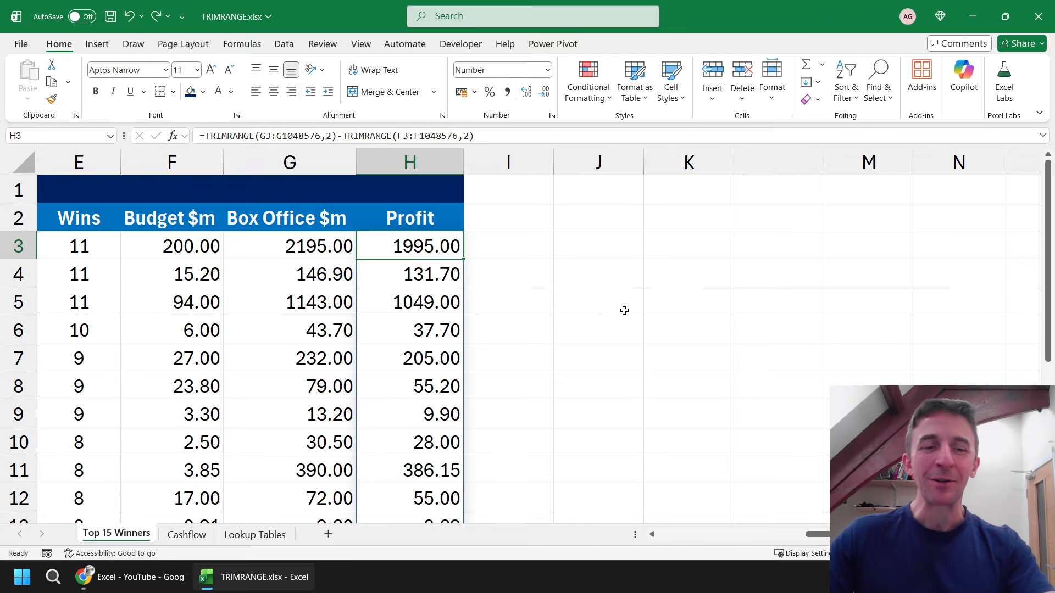
{"action": "key", "text": "F2"}
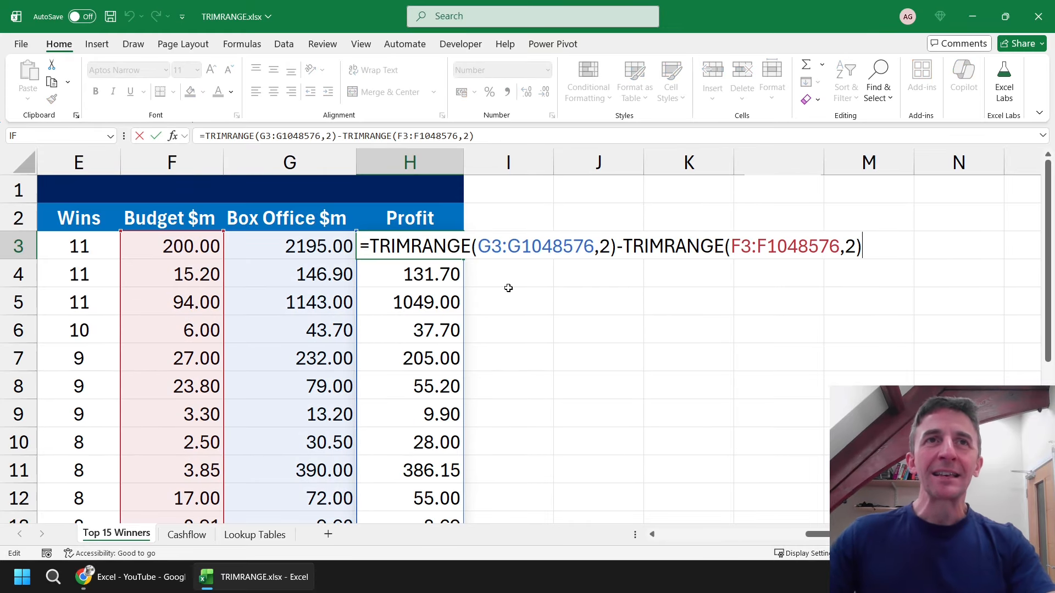
{"action": "left_click", "coordinate": [467, 245]}
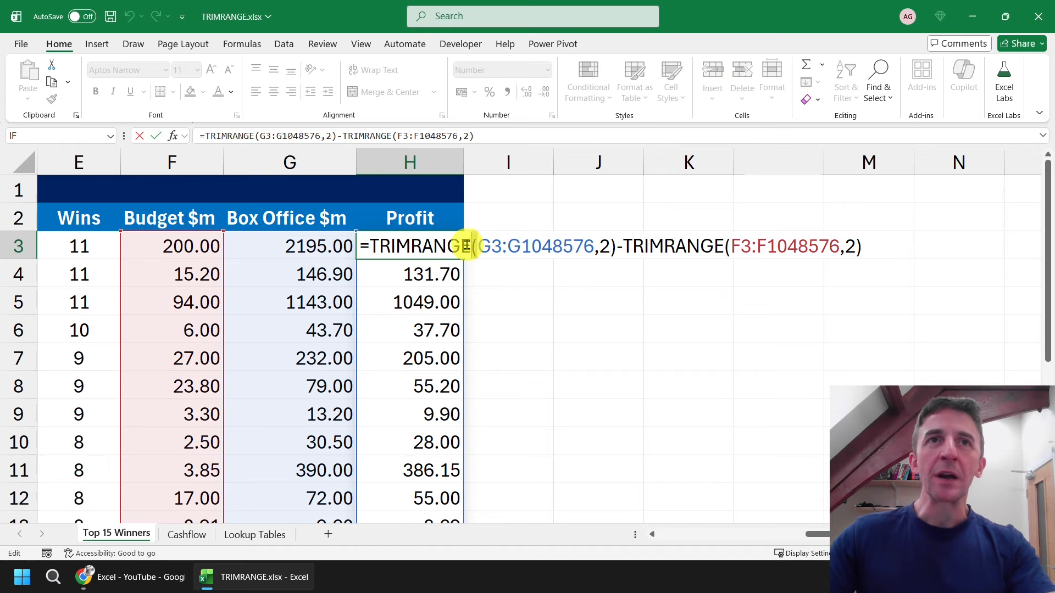
{"action": "left_click_drag", "start_coordinate": [467, 245], "coordinate": [369, 245]}
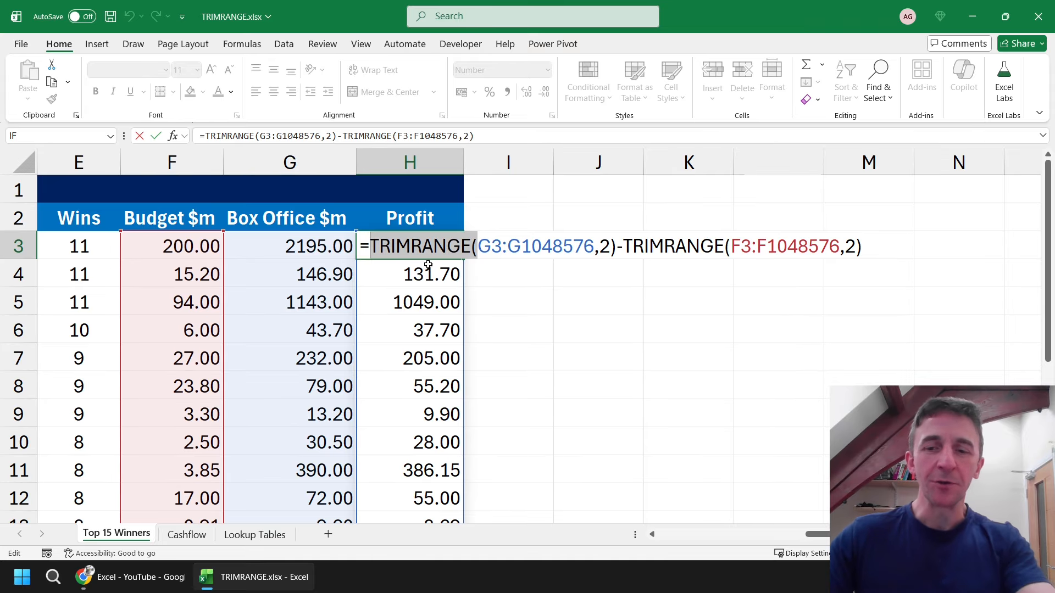
{"action": "key", "text": "BackSpace"}
{"action": "left_click_drag", "start_coordinate": [508, 246], "coordinate": [488, 247]}
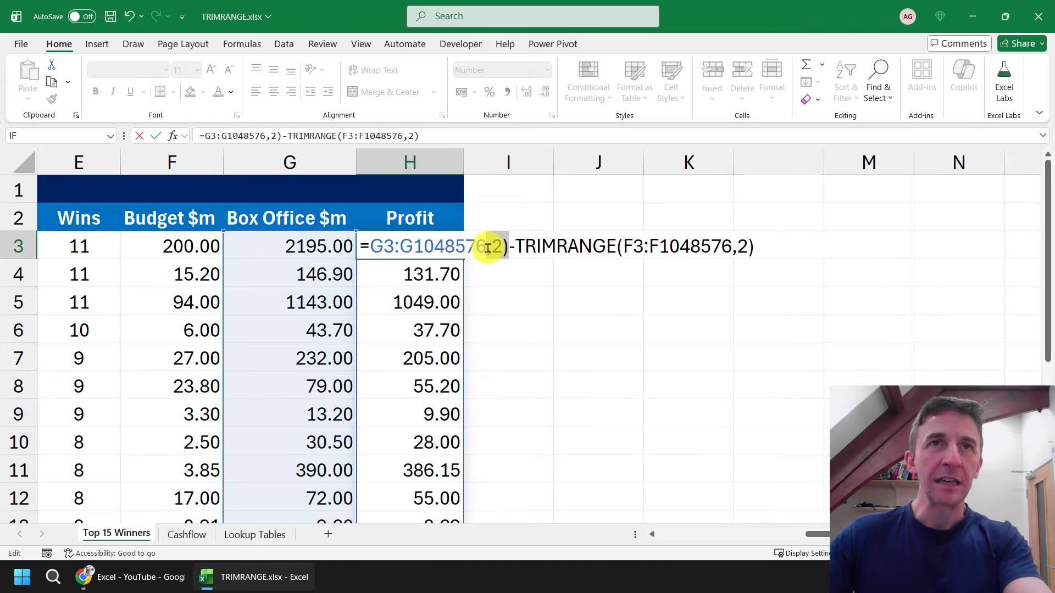
{"action": "key", "text": "BackSpace"}
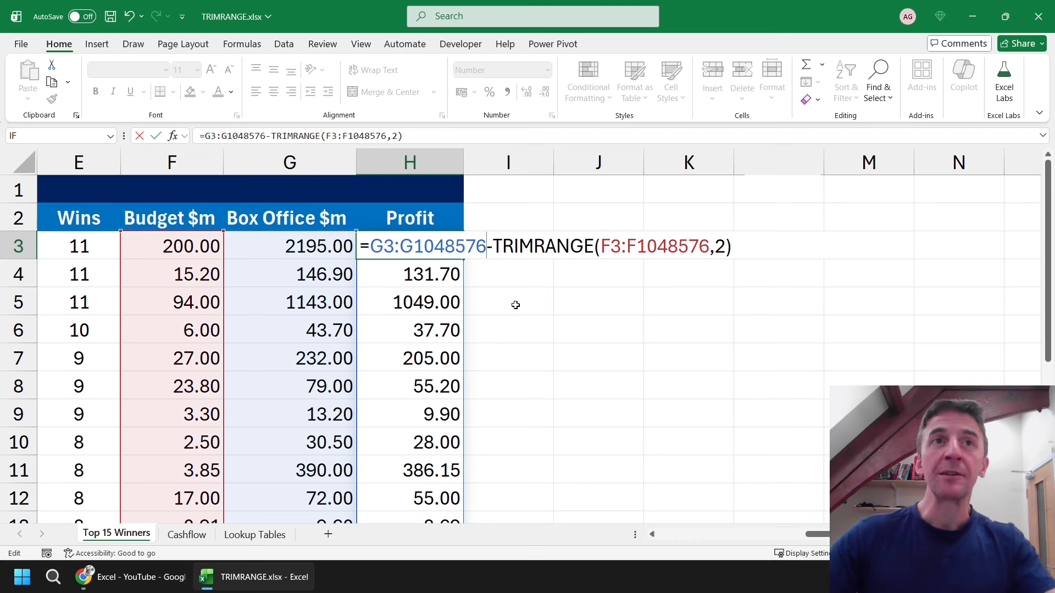
Add a trim dot after the colon in the Box Office reference, making it G3:.G1048576.
{"action": "left_click", "coordinate": [399, 247]}
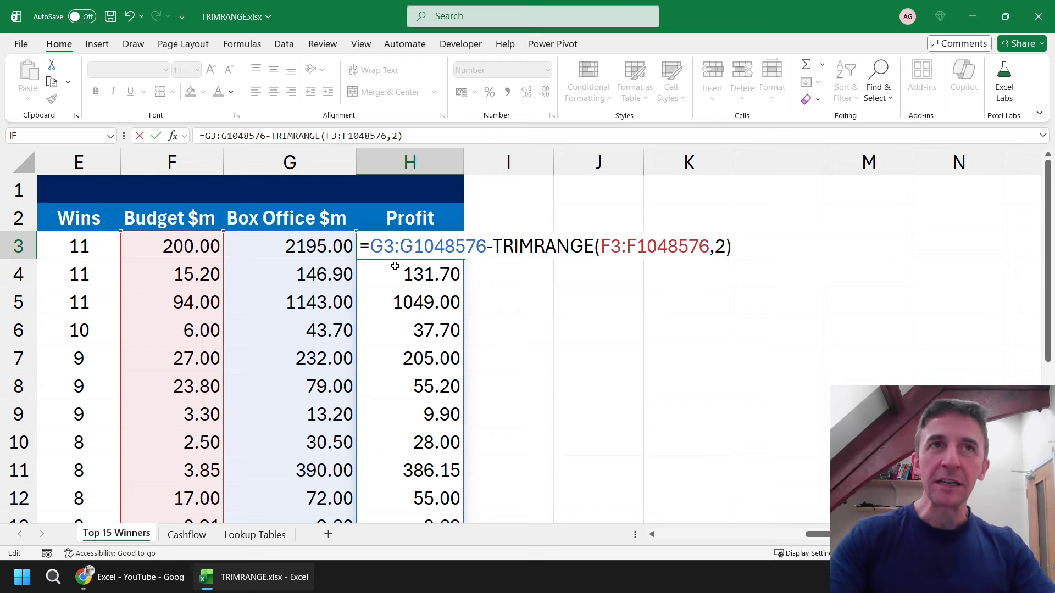
{"action": "type", "text": "."}
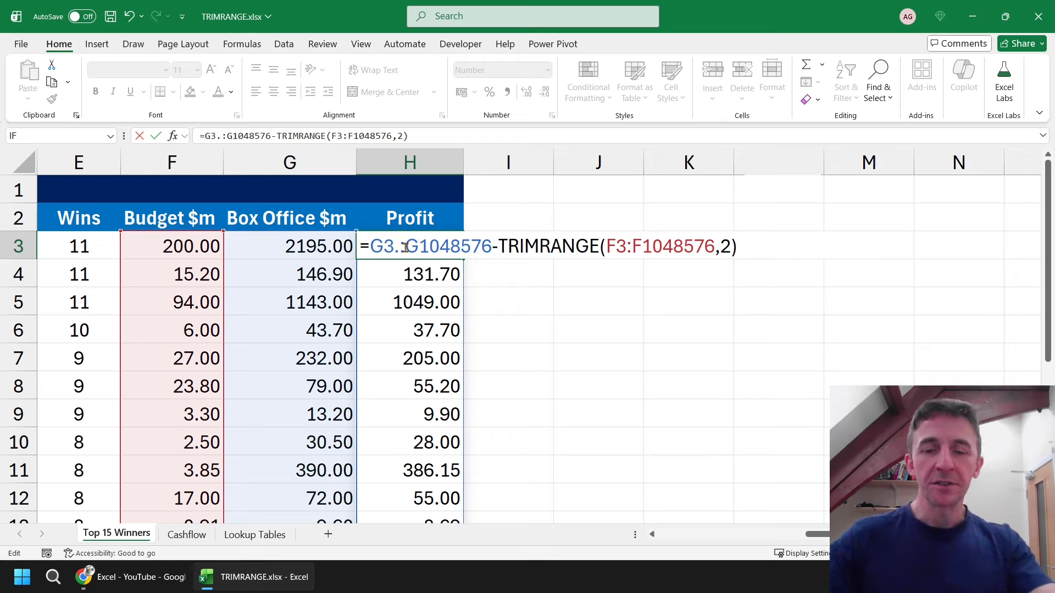
{"action": "left_click", "coordinate": [405, 248]}
{"action": "type", "text": "."}
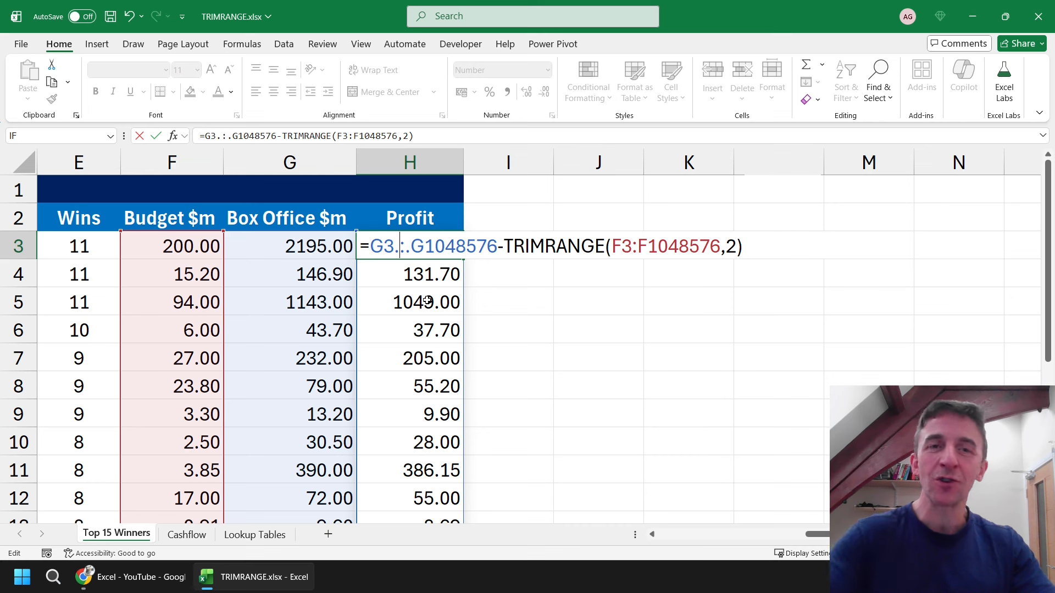
{"action": "key", "text": "BackSpace"}
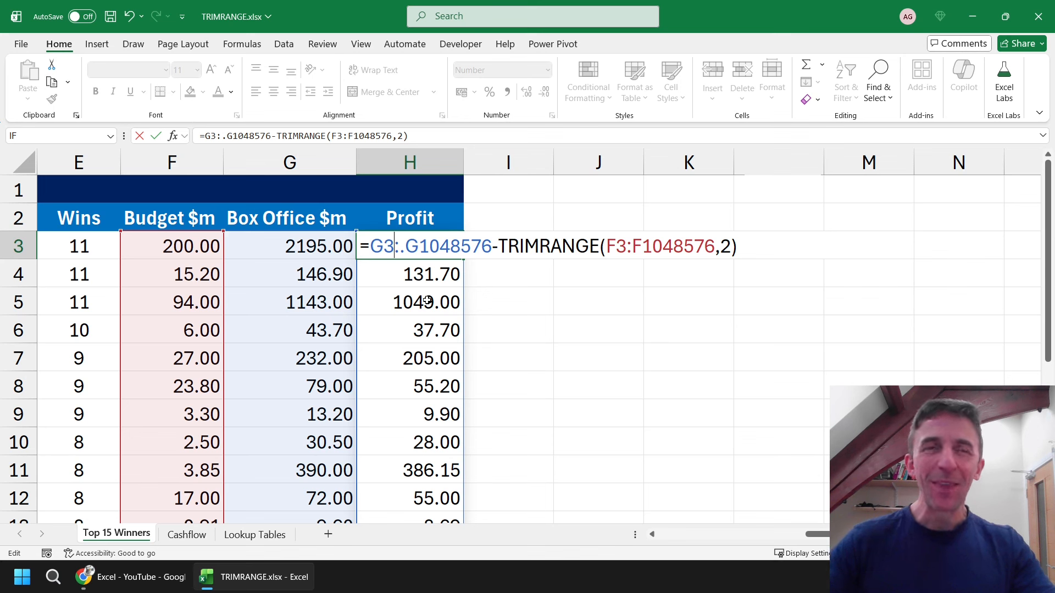
Replace the second TRIMRANGE with the dotted reference F3:.F1048576 and commit the Profit formula as =G3:.G1048576-F3:.F1048576.
{"action": "left_click", "coordinate": [501, 245]}
{"action": "left_click_drag", "start_coordinate": [501, 246], "coordinate": [625, 247]}
{"action": "key", "text": "Delete"}
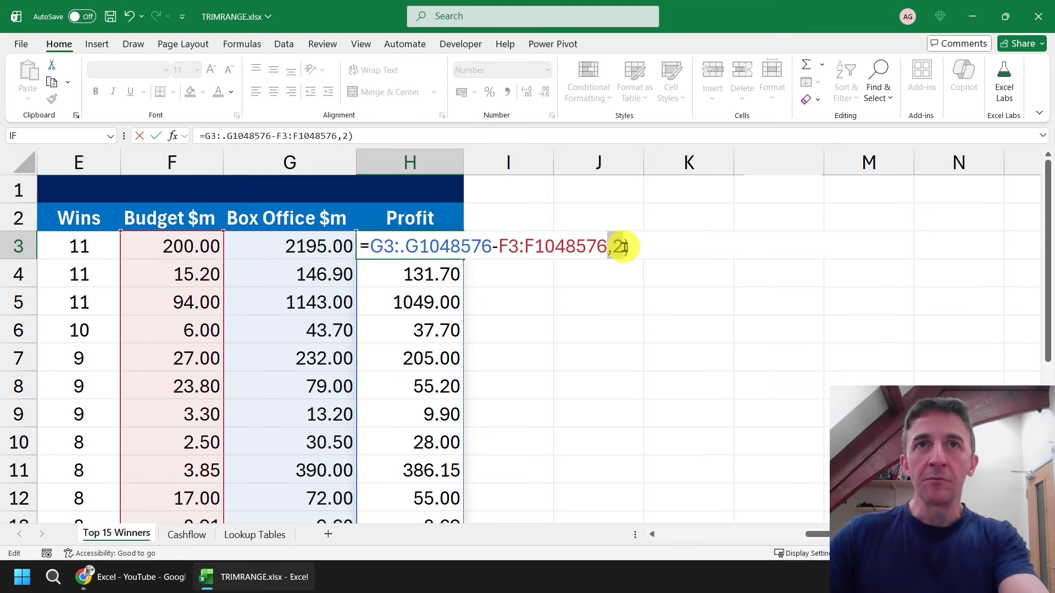
{"action": "key", "text": "Delete"}
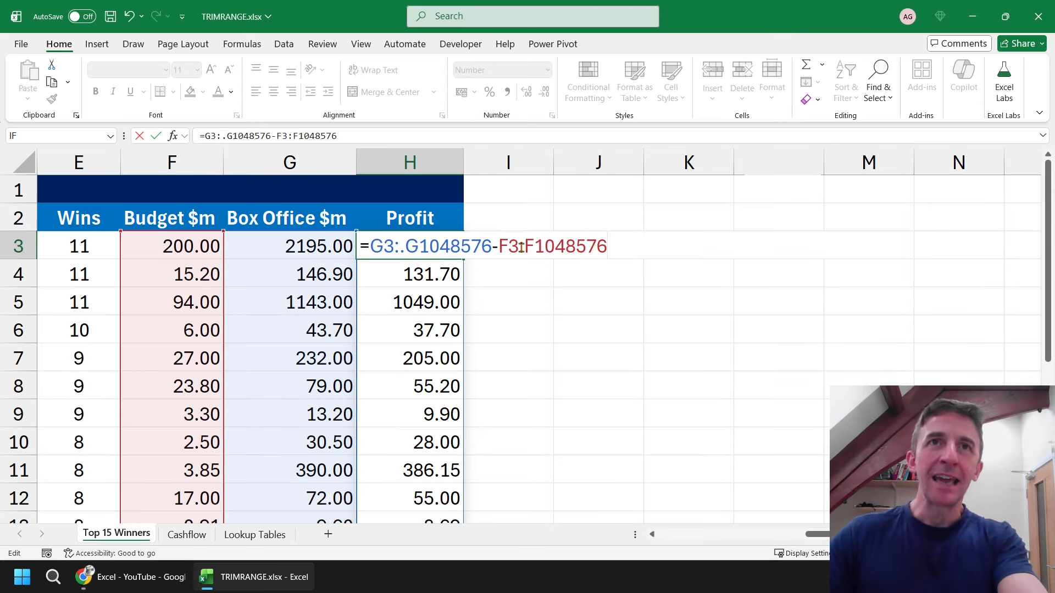
{"action": "type", "text": "."}
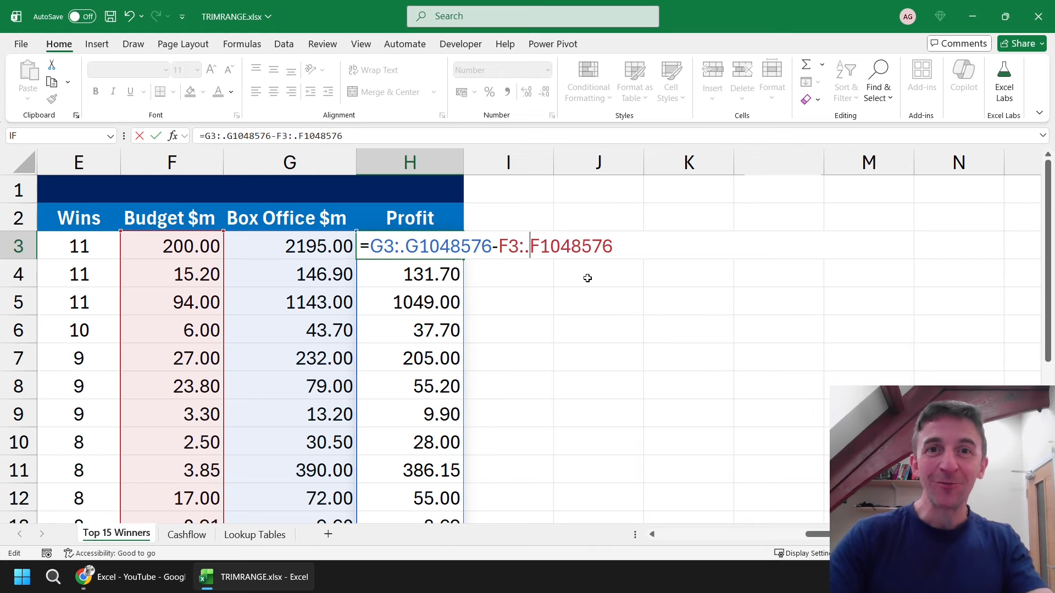
{"action": "key", "text": "Return"}
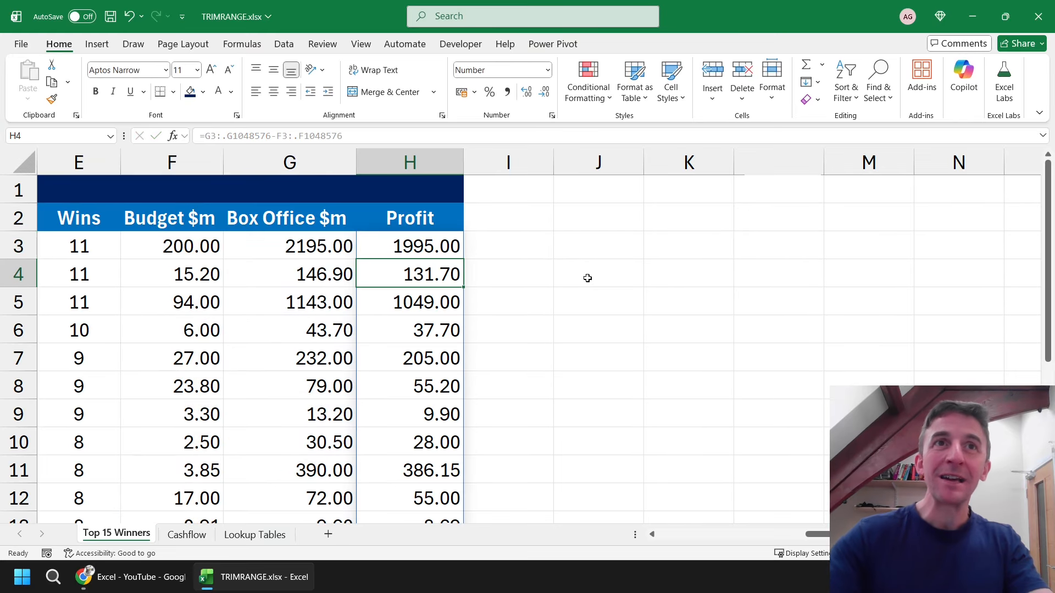
Test the Profit formula by entering a budget of 234 in F19 and a box office of 345 in G19.
{"action": "scroll", "coordinate": [482, 335], "scroll_direction": "down", "scroll_amount": 3}
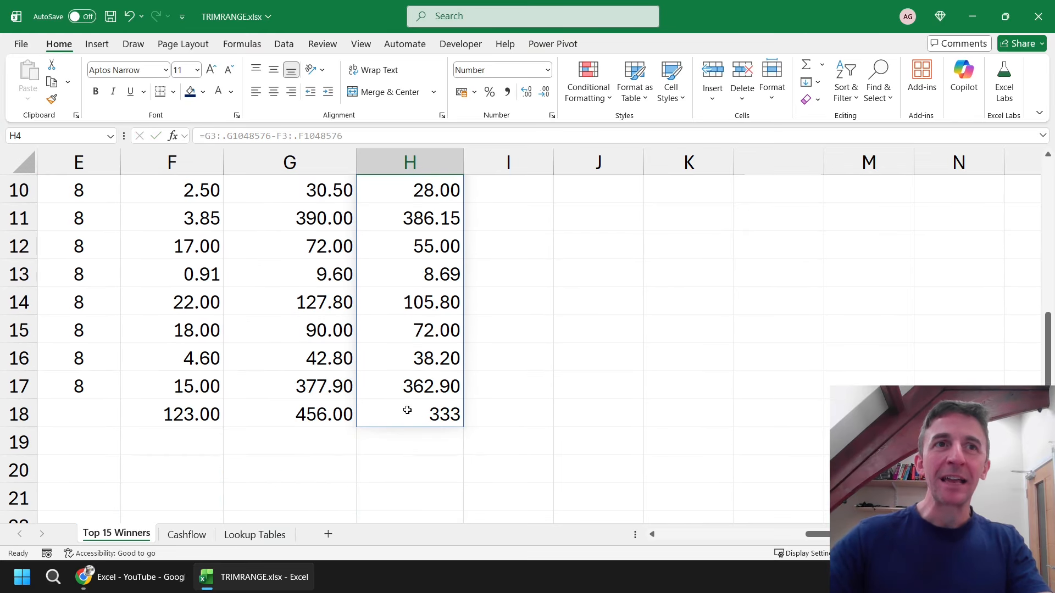
{"action": "left_click", "coordinate": [190, 442]}
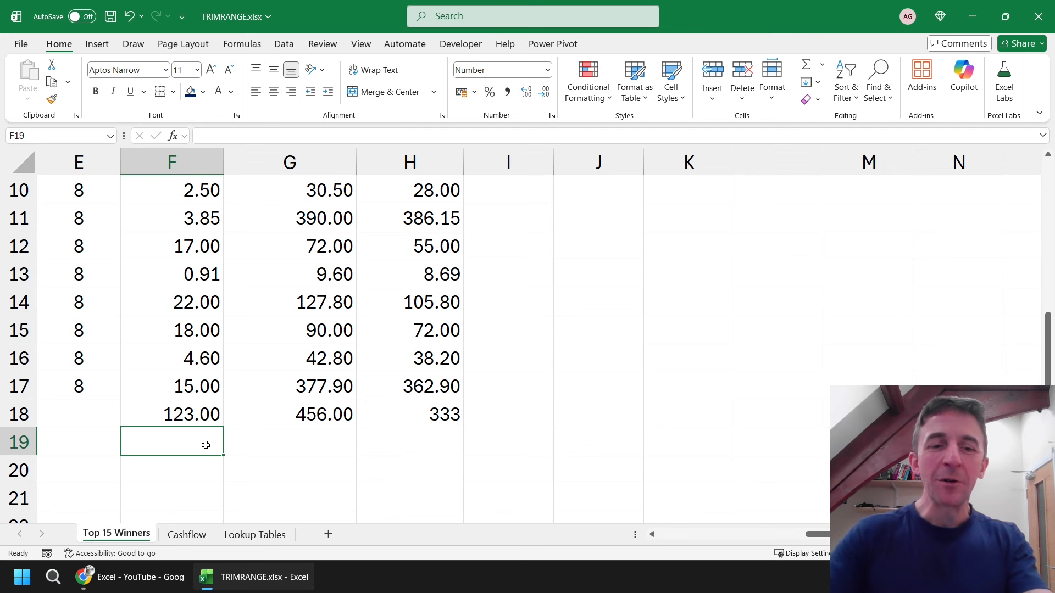
{"action": "type", "text": "234"}
{"action": "key", "text": "Tab"}
{"action": "type", "text": "345"}
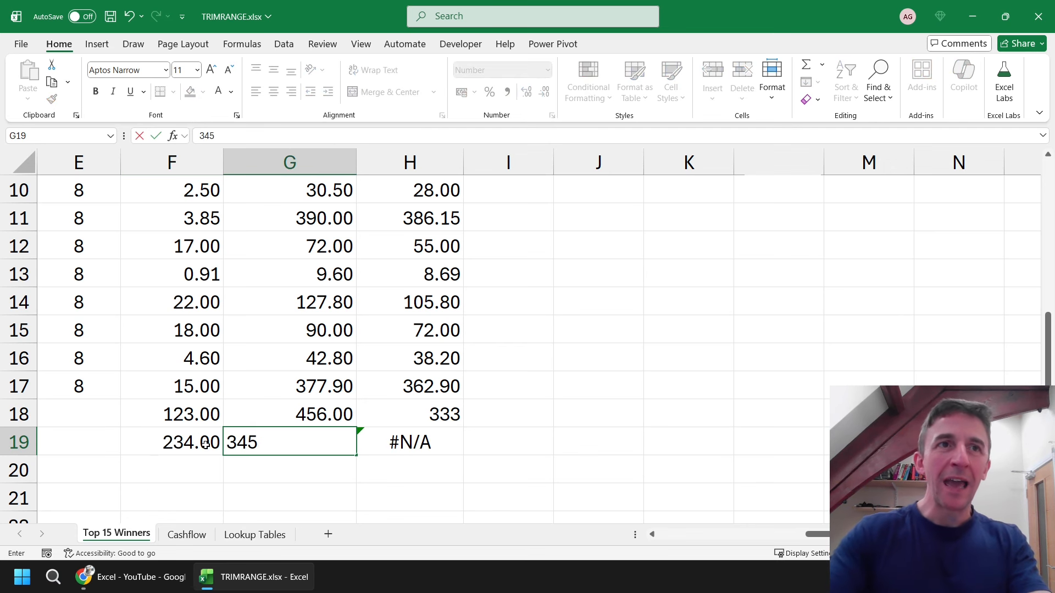
{"action": "key", "text": "Tab"}
{"action": "key", "text": "Left"}
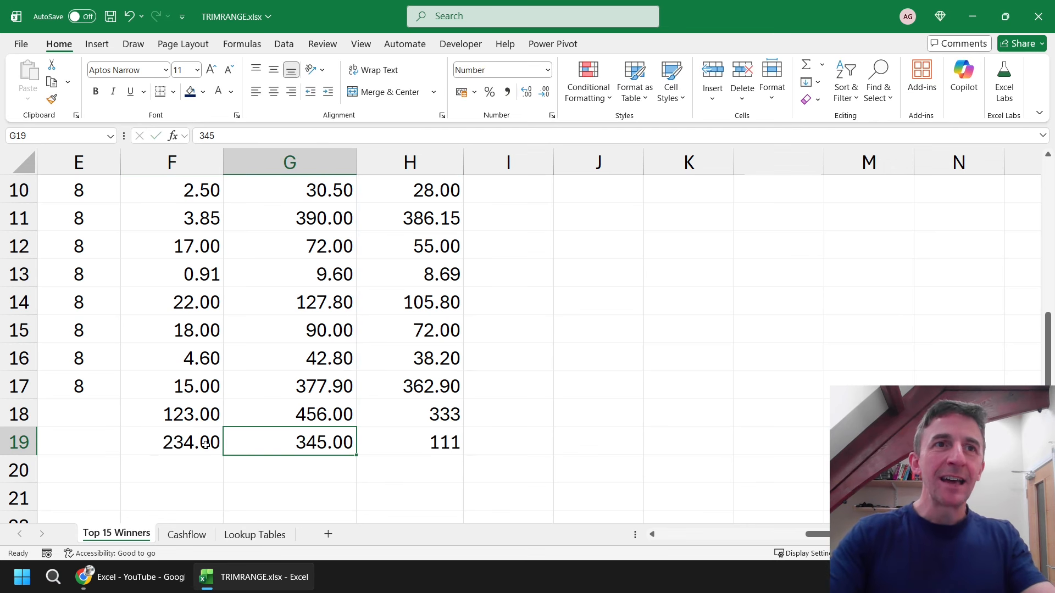
Clear the test budget and box office values from F19:G19 and F18:G18.
{"action": "key", "text": "shift+Left"}
{"action": "key", "text": "Delete"}
{"action": "key", "text": "Up"}
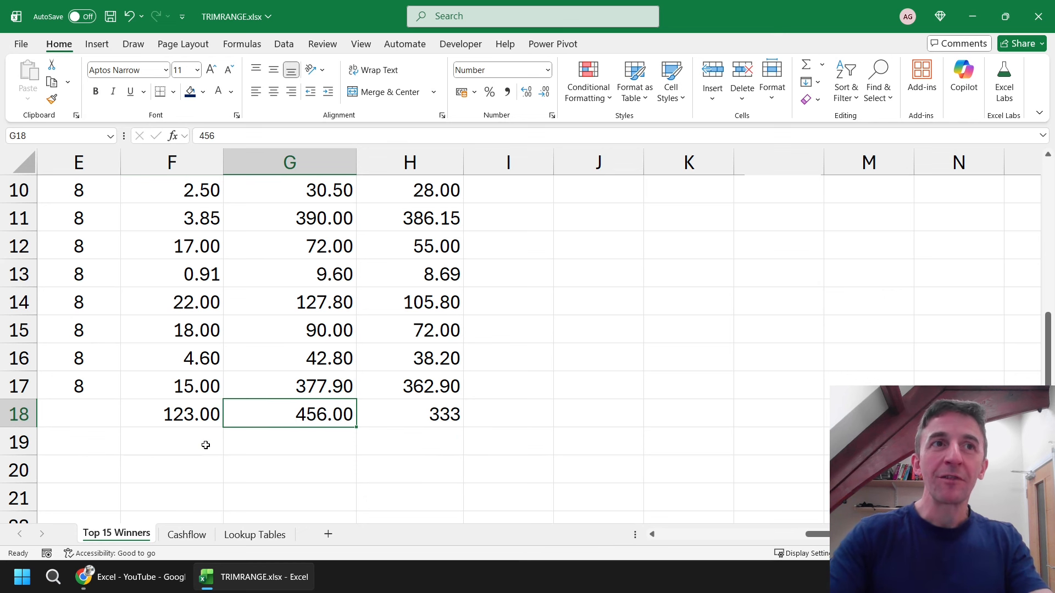
{"action": "key", "text": "shift+Left"}
{"action": "key", "text": "Delete"}
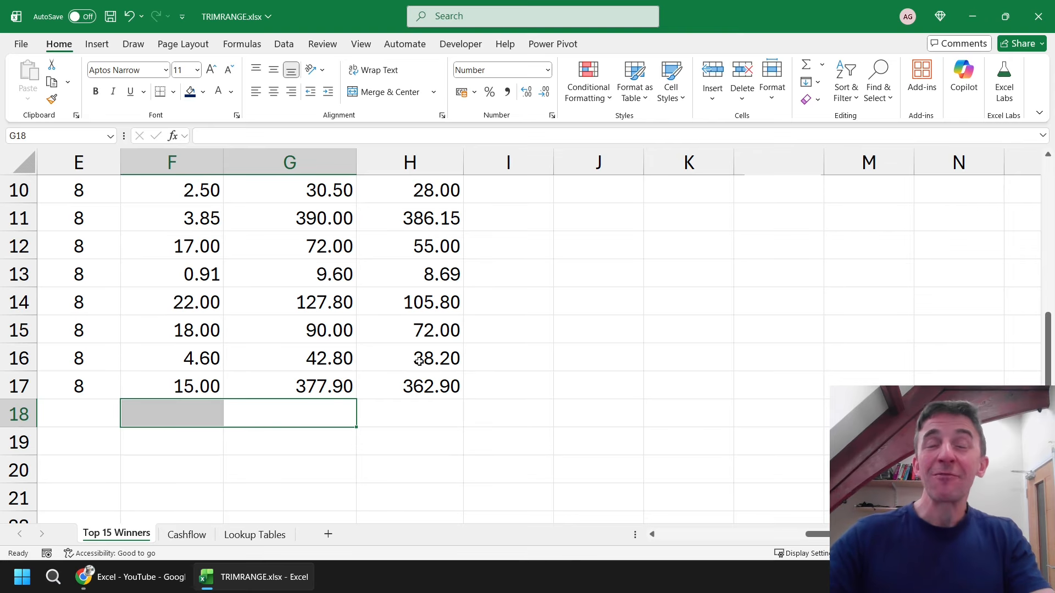
Review the dotted range references in the Profit formula in H3.
{"action": "scroll", "coordinate": [410, 364], "scroll_direction": "up", "scroll_amount": 3}
{"action": "left_click", "coordinate": [431, 245]}
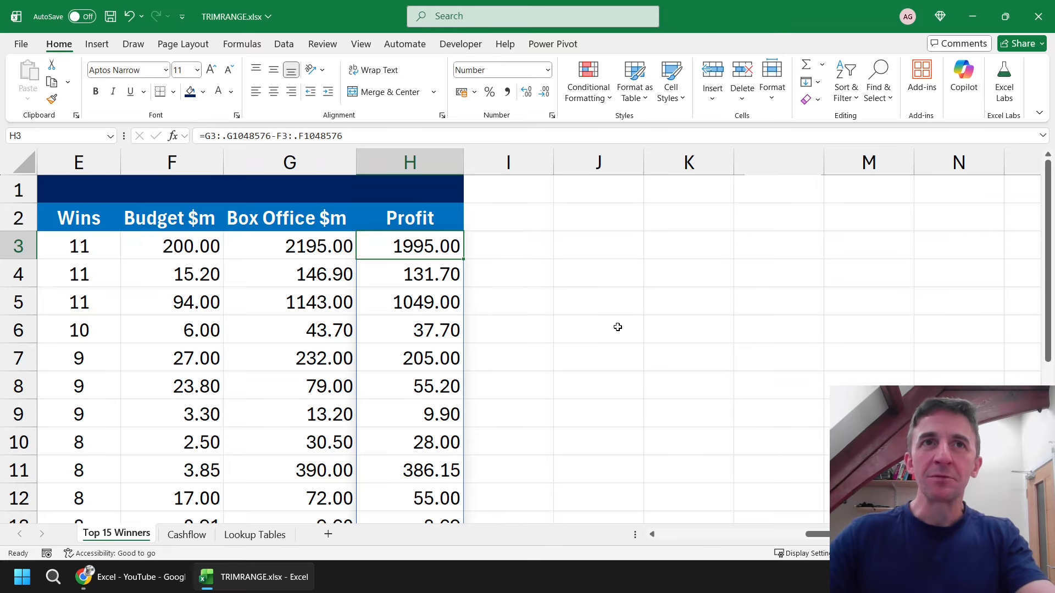
{"action": "key", "text": "F2"}
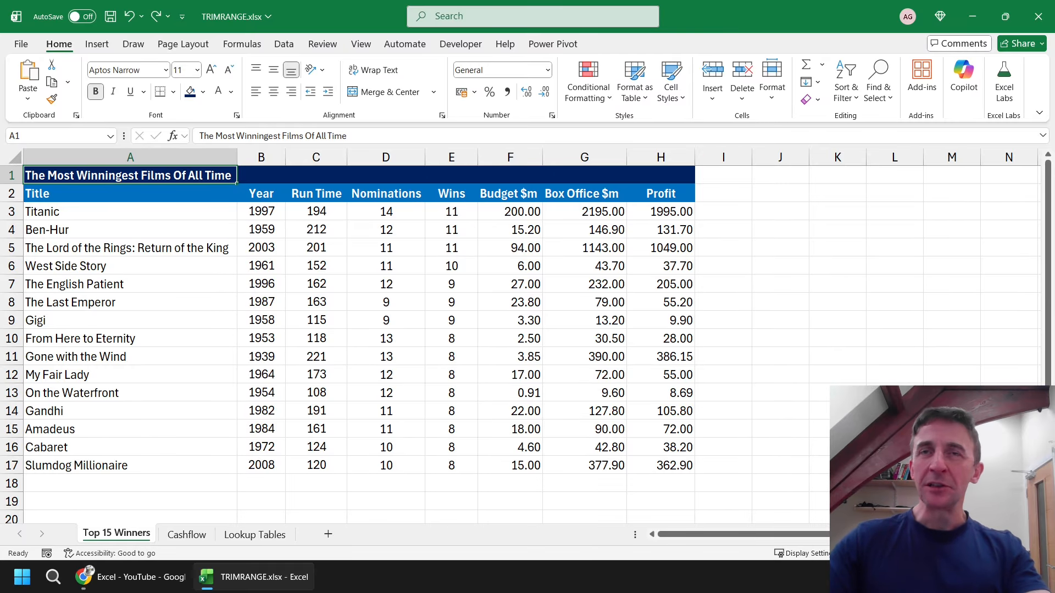
Check the first four films' run times in C3:C6 and add the column heading Length in I2.
{"action": "left_click", "coordinate": [326, 212]}
{"action": "left_click", "coordinate": [324, 234]}
{"action": "left_click", "coordinate": [324, 250]}
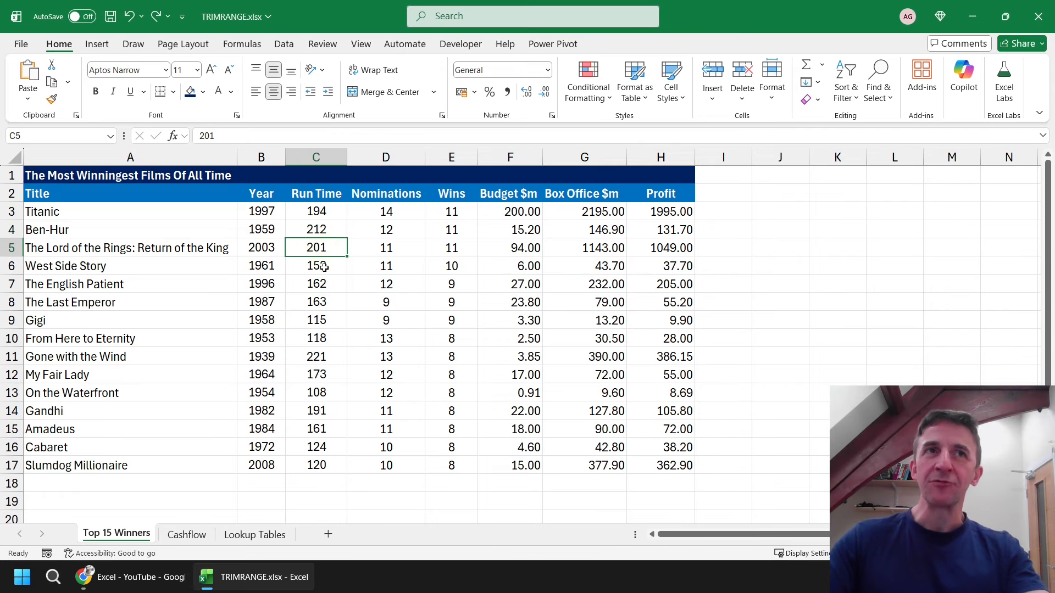
{"action": "left_click", "coordinate": [326, 269]}
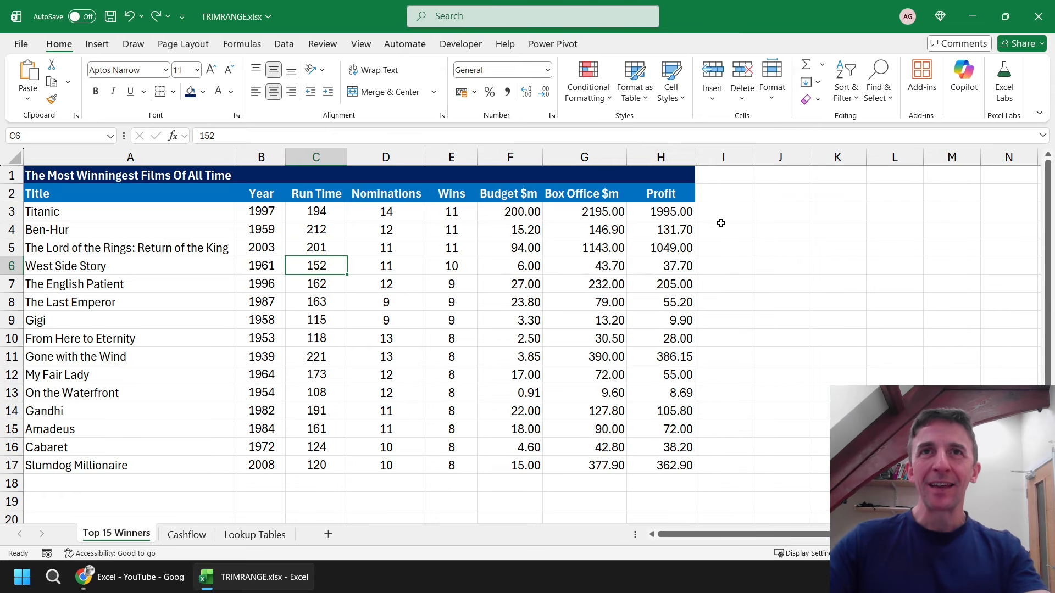
{"action": "left_click", "coordinate": [722, 194]}
{"action": "type", "text": "L"}
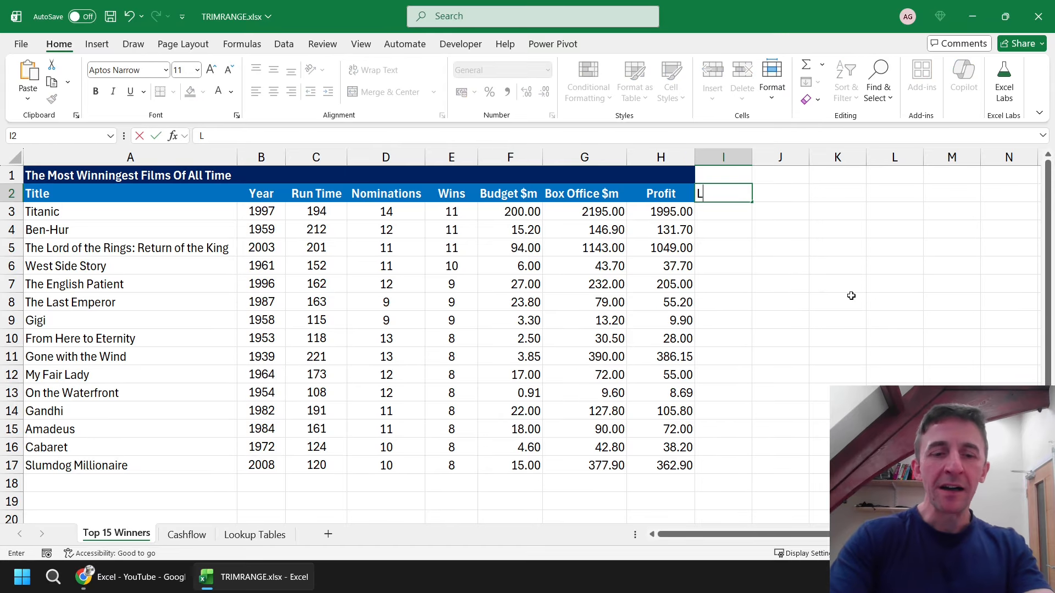
{"action": "type", "text": "ength"}
{"action": "key", "text": "Return"}
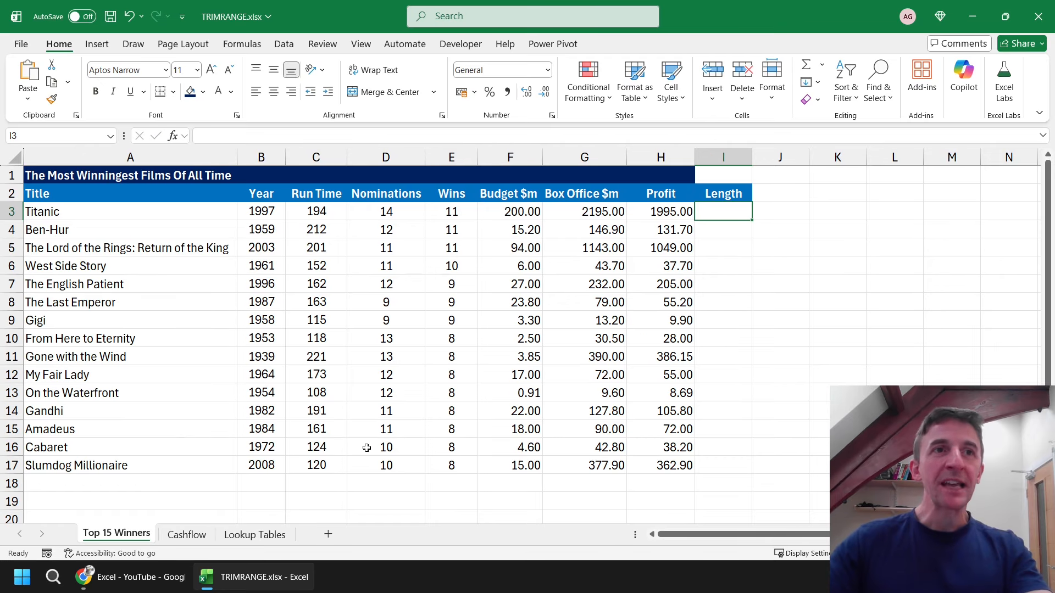
Examine the run-time thresholds in A1:A3 and their length categories in B1:B3 on the Lookup Tables sheet.
{"action": "left_click", "coordinate": [253, 535]}
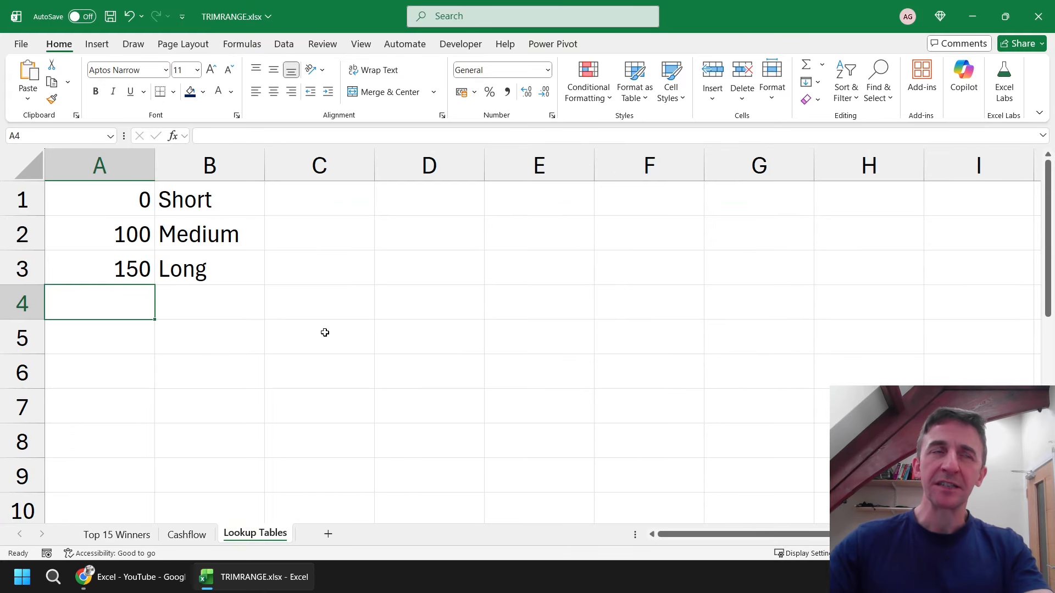
{"action": "left_click_drag", "start_coordinate": [107, 200], "coordinate": [100, 265]}
{"action": "left_click", "coordinate": [188, 202]}
{"action": "left_click", "coordinate": [177, 237]}
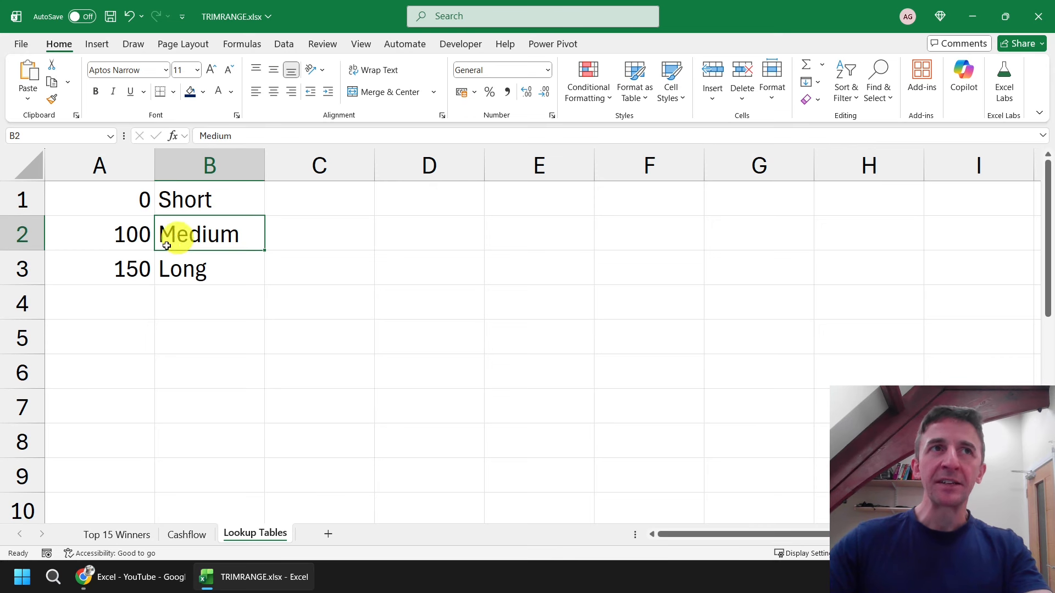
{"action": "key", "text": "Down"}
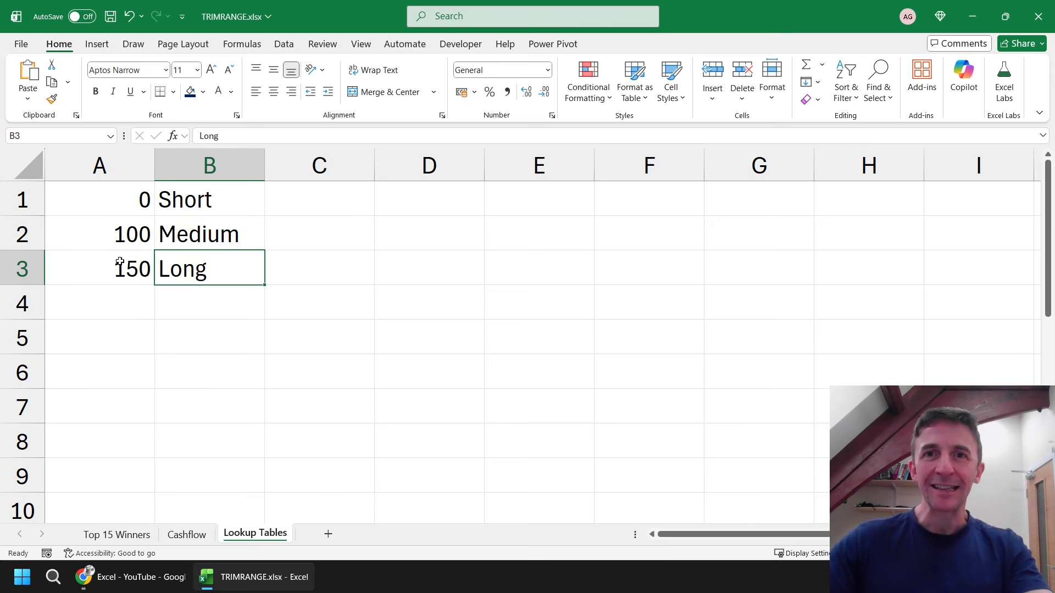
{"action": "left_click", "coordinate": [95, 191]}
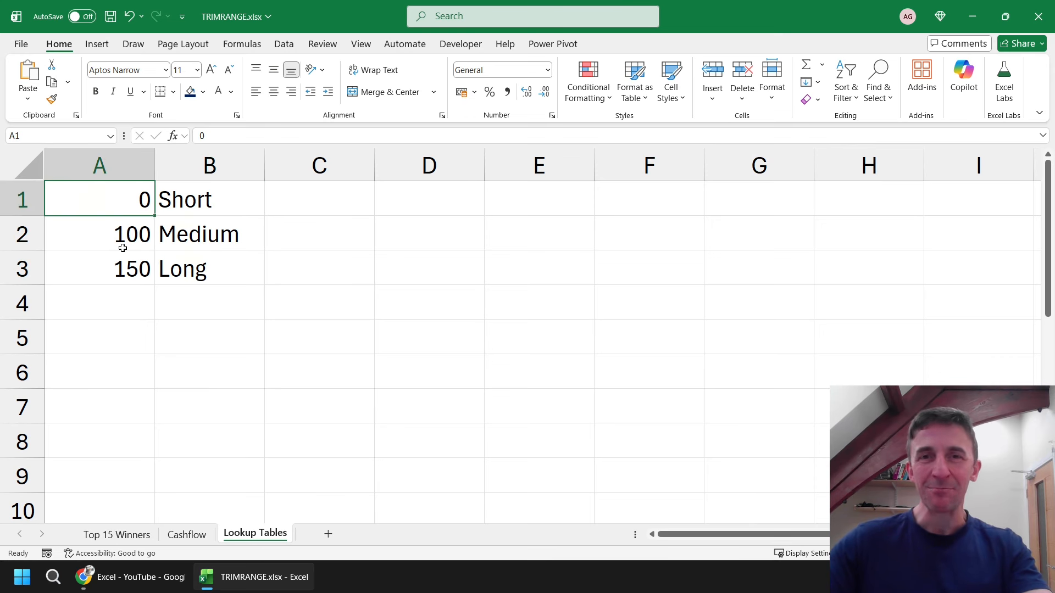
In I3 of Top 15 Winners, start an XLOOKUP formula with the dotted run-time range C3:.C1048576 as the lookup value.
{"action": "left_click", "coordinate": [114, 536]}
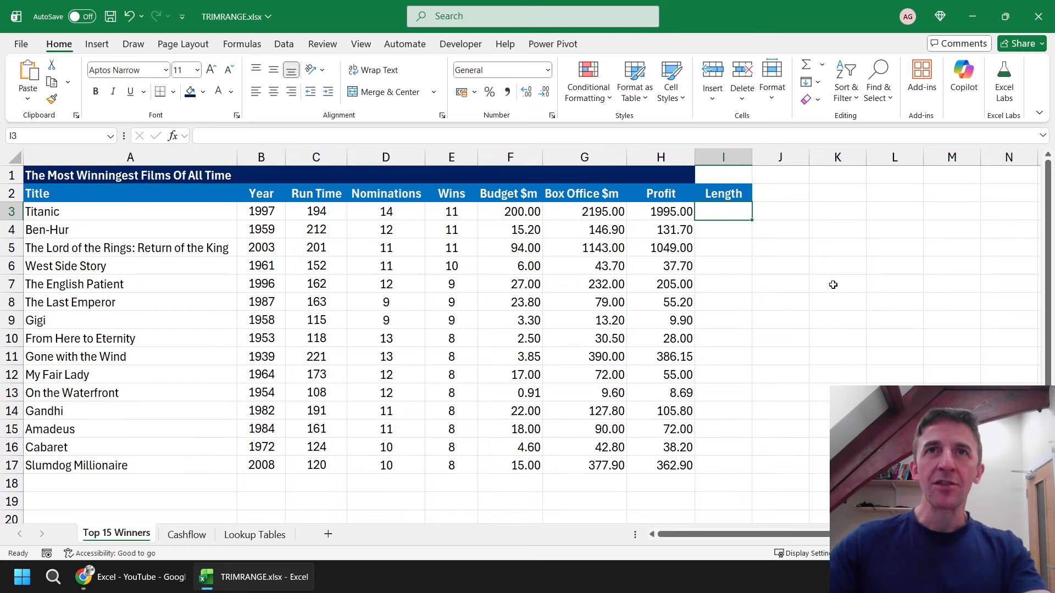
{"action": "type", "text": "="}
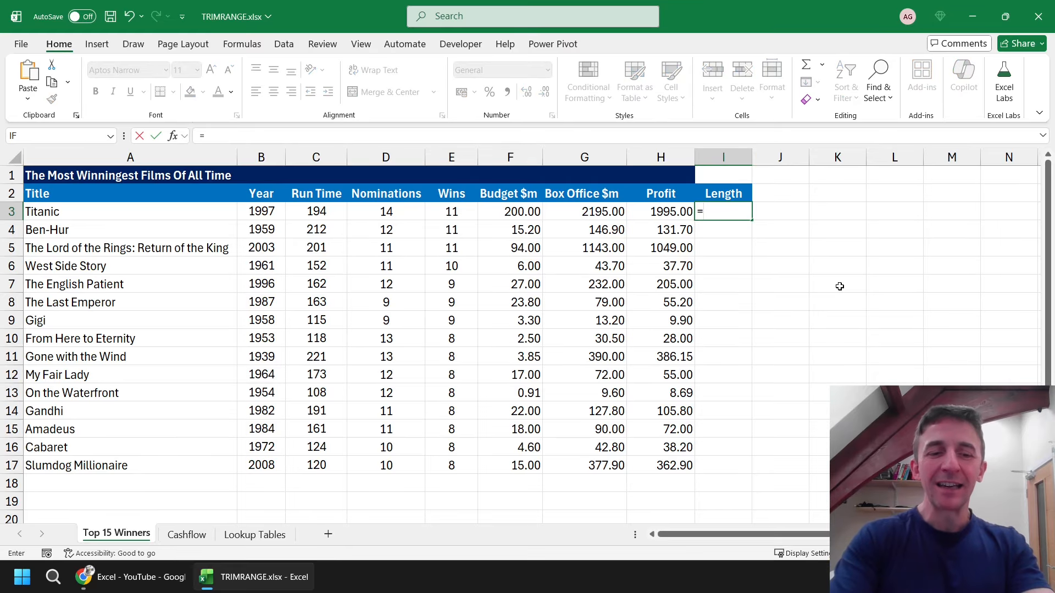
{"action": "type", "text": "xl"}
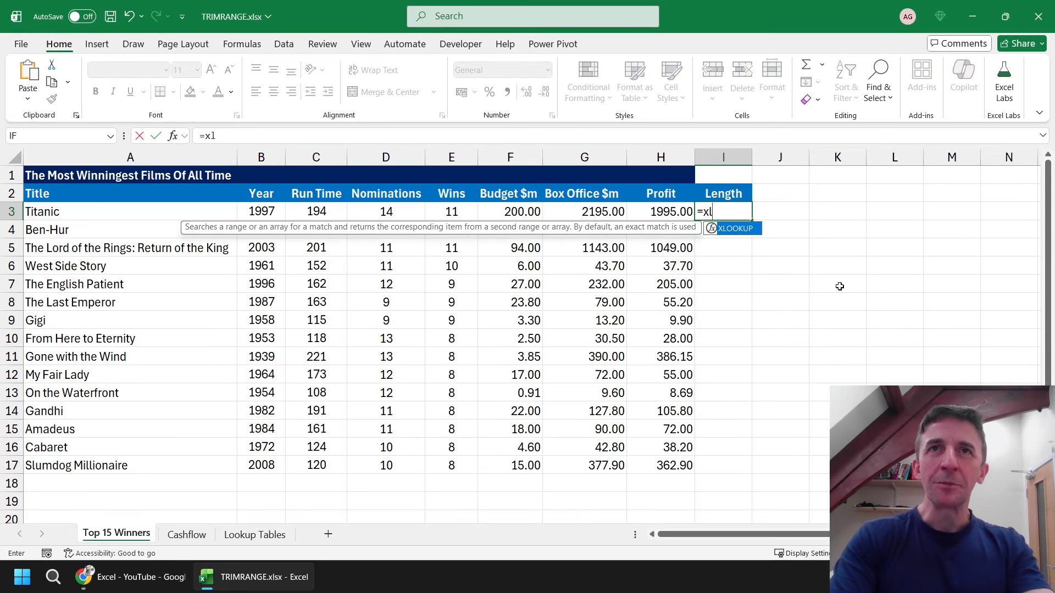
{"action": "key", "text": "Tab"}
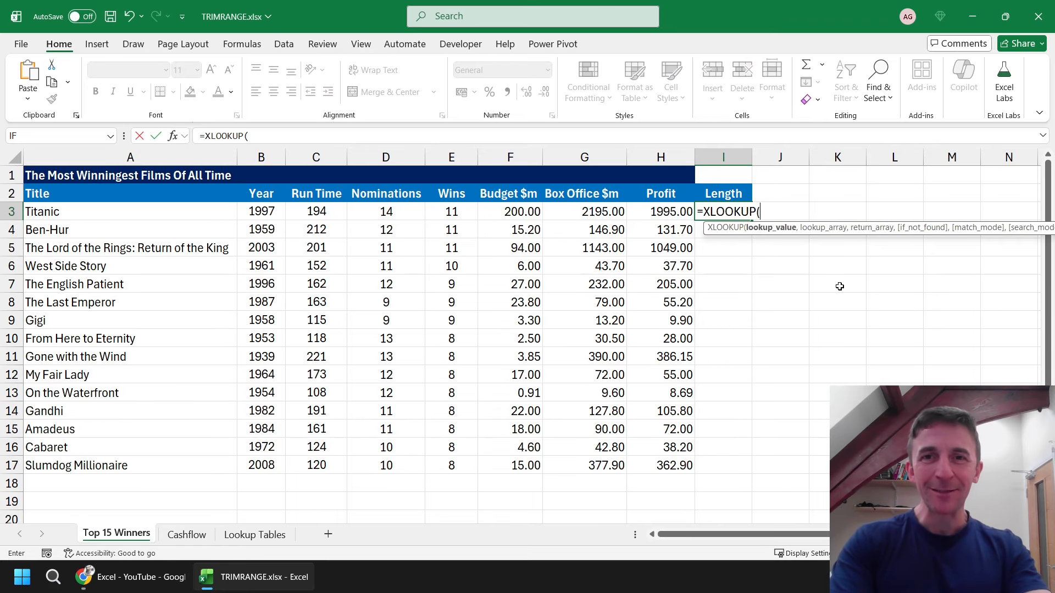
{"action": "left_click", "coordinate": [319, 212]}
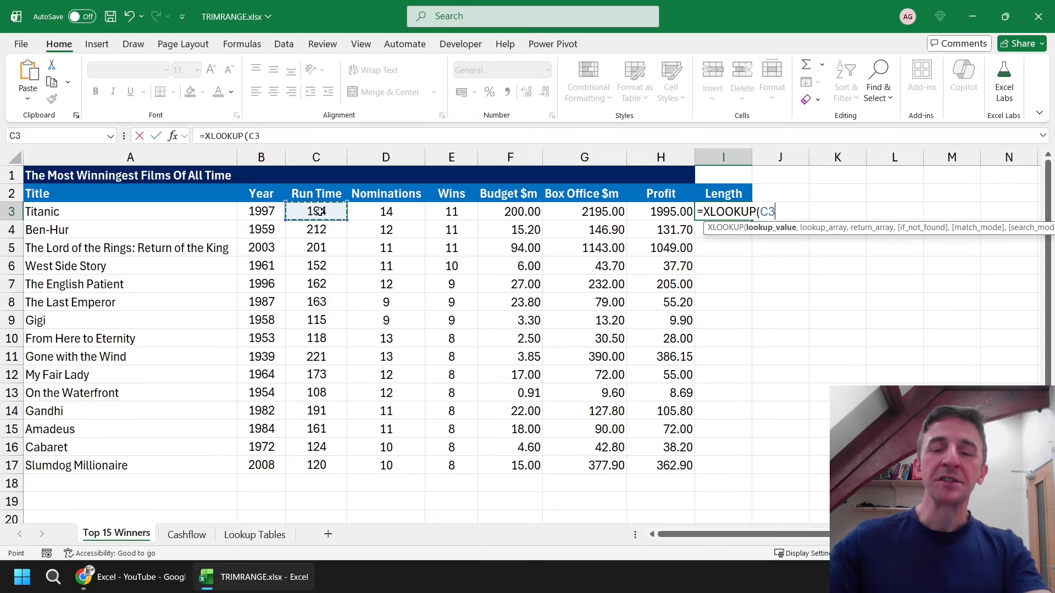
{"action": "key", "text": "ctrl+shift+Down"}
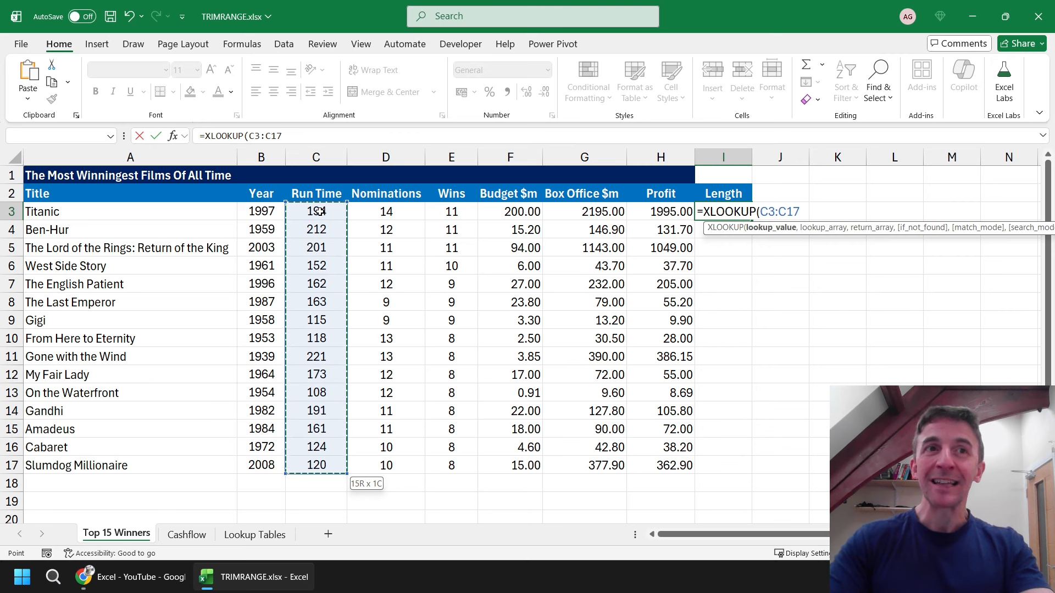
{"action": "key", "text": "ctrl+shift+Down"}
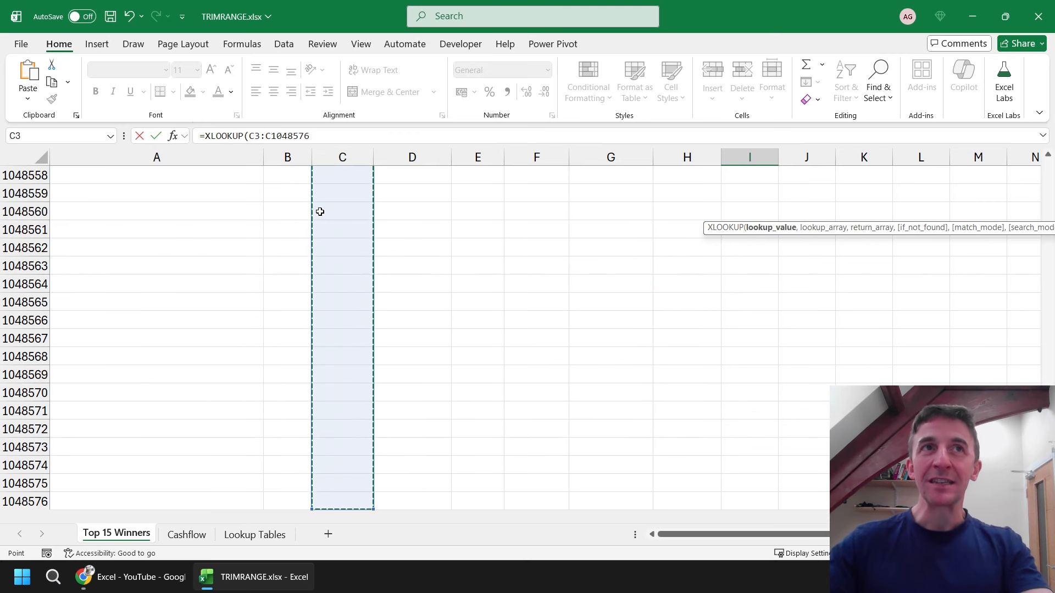
{"action": "left_click", "coordinate": [266, 135]}
{"action": "left_click", "coordinate": [261, 135]}
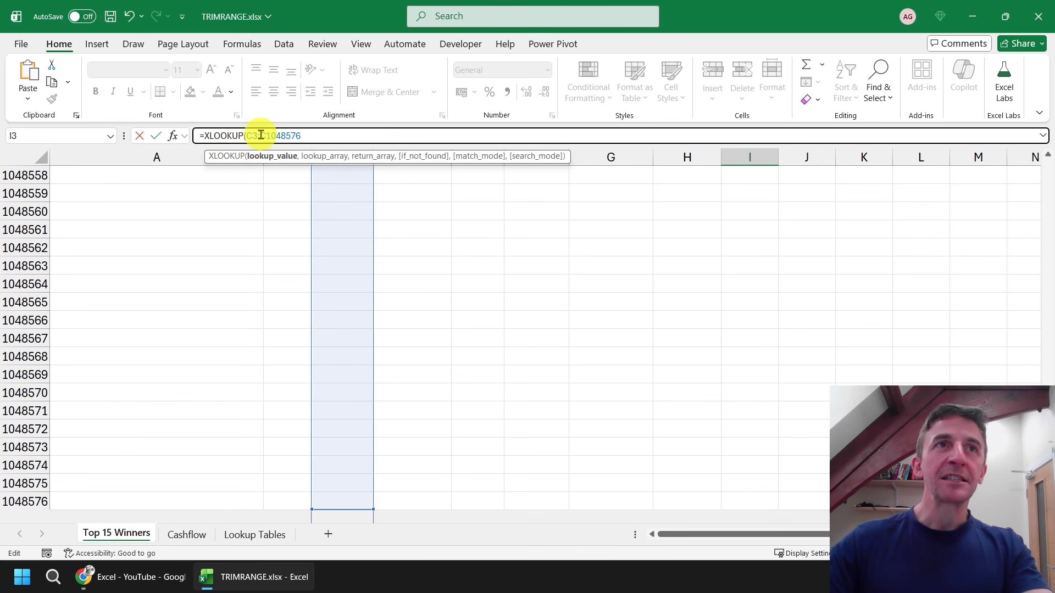
{"action": "type", "text": "."}
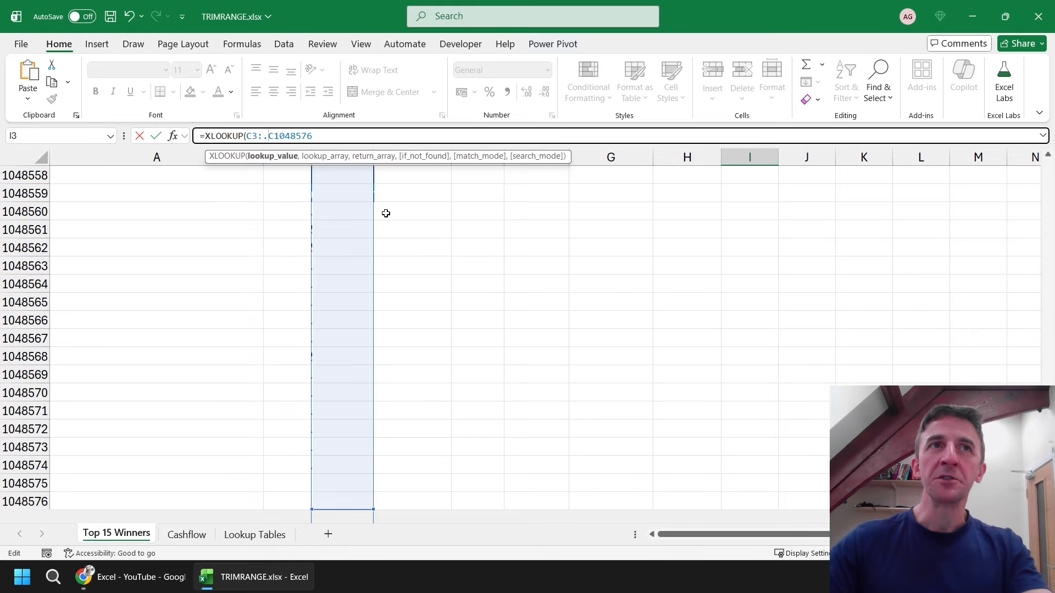
Add the threshold column of the Lookup Tables sheet as the lookup array, in dotted form 'Lookup Tables'!A:.A.
{"action": "left_click", "coordinate": [322, 136]}
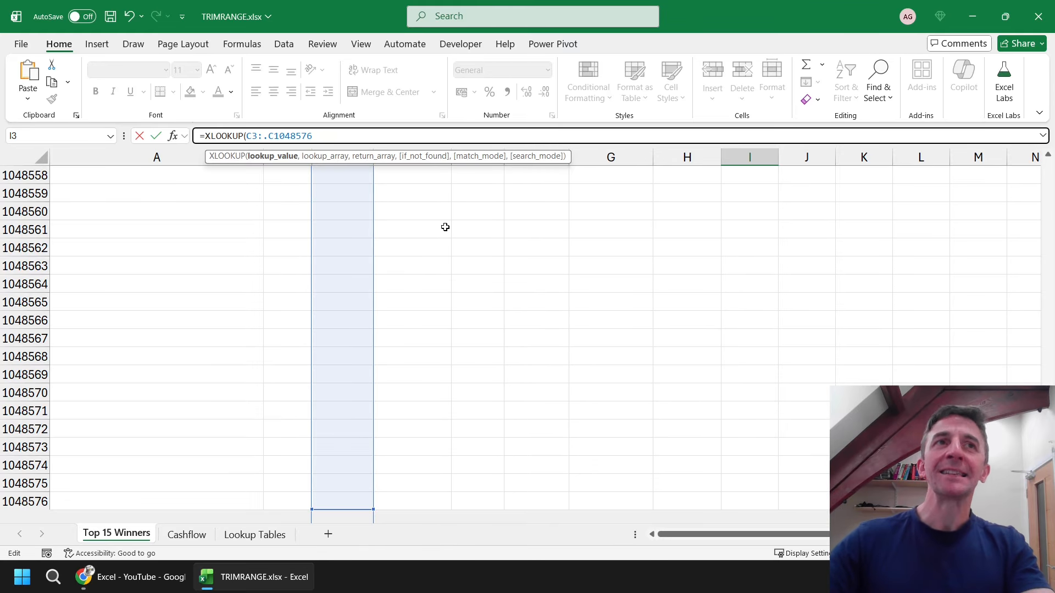
{"action": "type", "text": ",'Lookup Tables'!"}
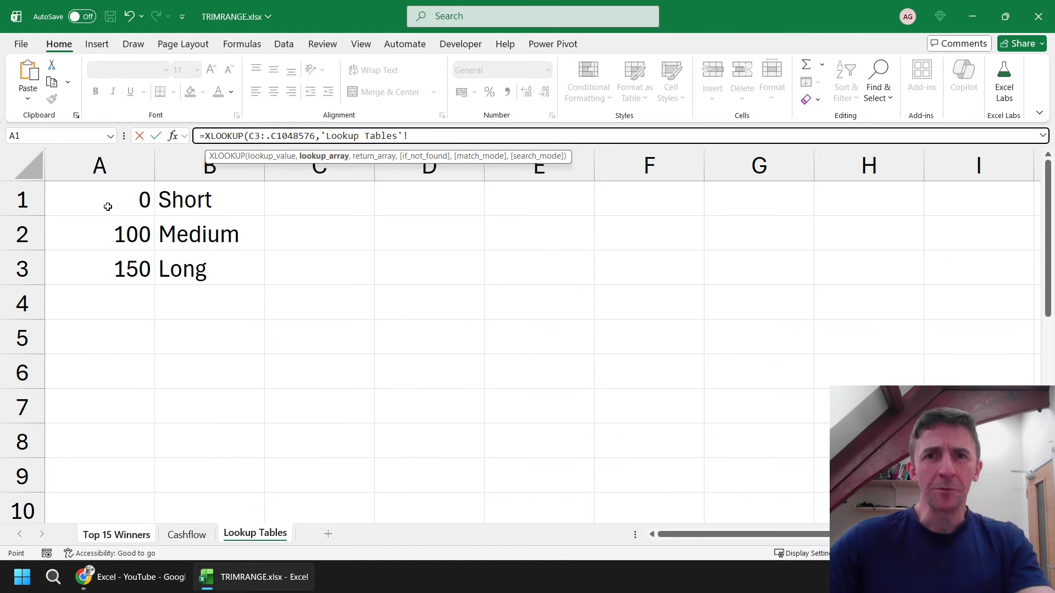
{"action": "left_click", "coordinate": [99, 163]}
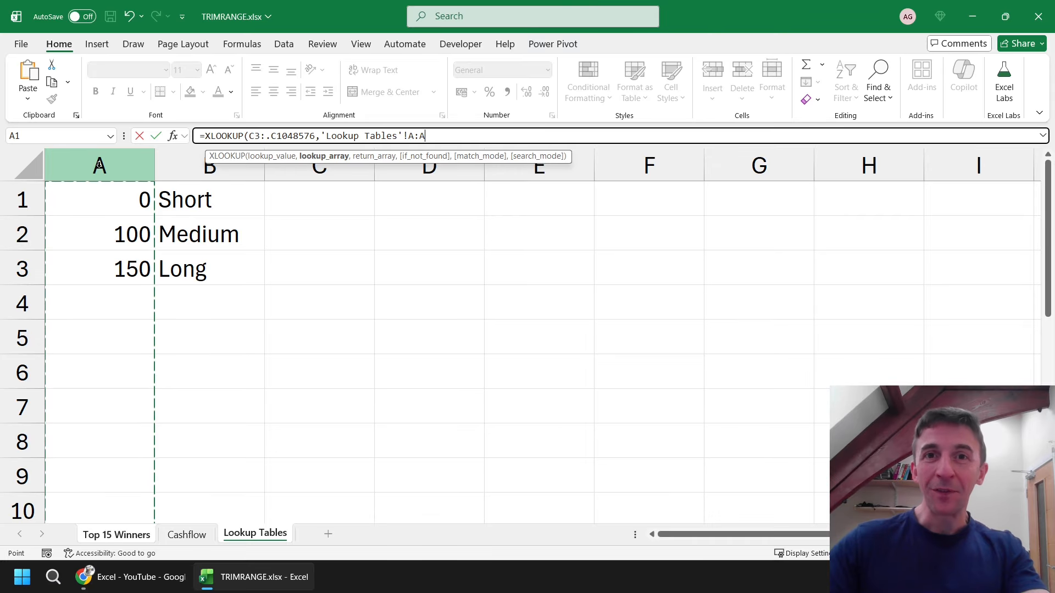
{"action": "left_click", "coordinate": [418, 136]}
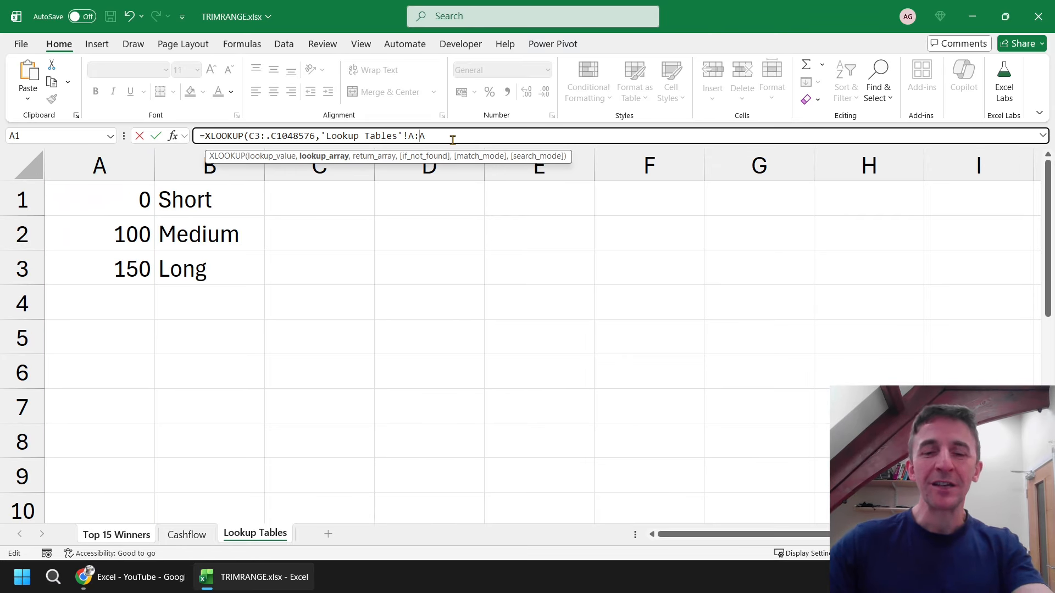
{"action": "type", "text": "."}
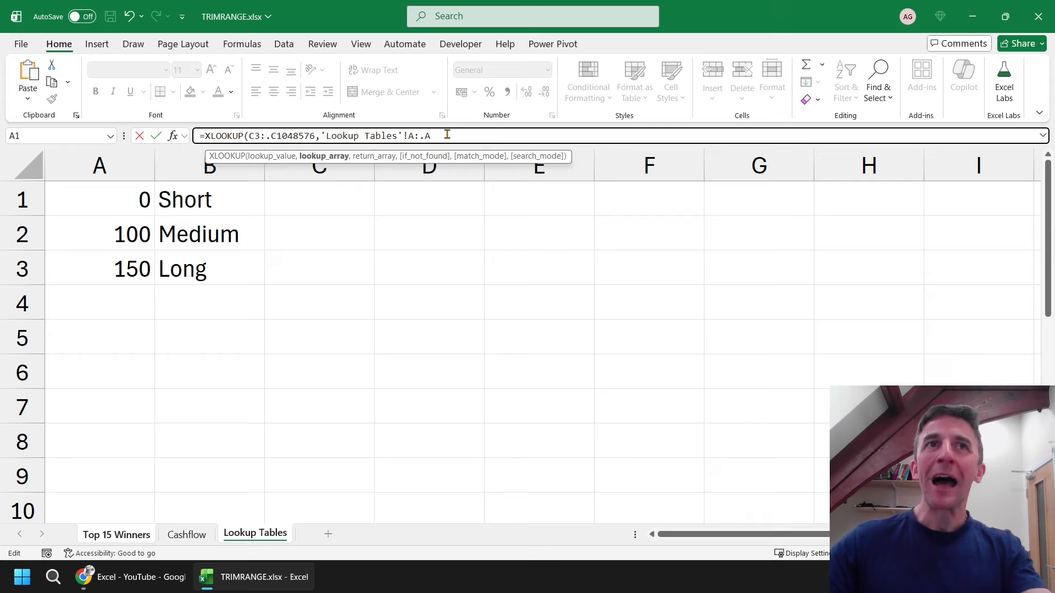
Add the category column of the Lookup Tables sheet as the return array, in dotted form 'Lookup Tables'!B:.B.
{"action": "left_click", "coordinate": [447, 134]}
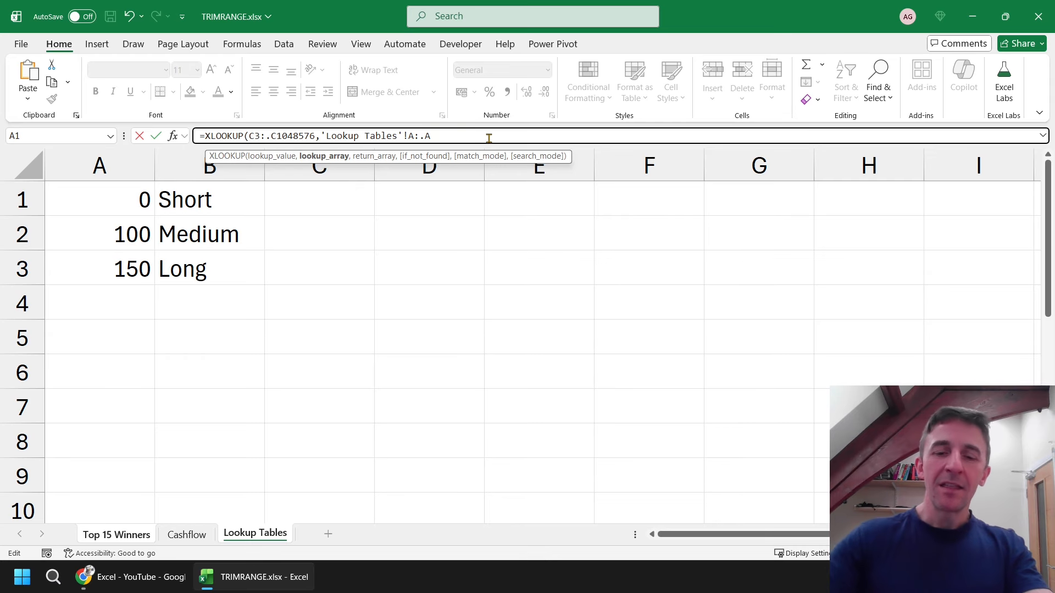
{"action": "type", "text": ","}
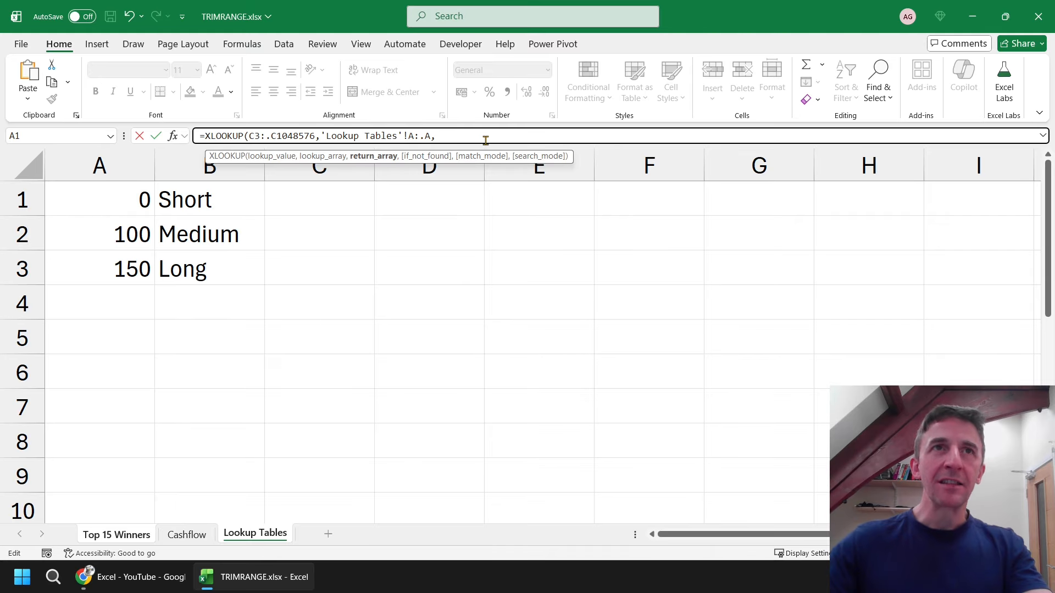
{"action": "left_click", "coordinate": [189, 166]}
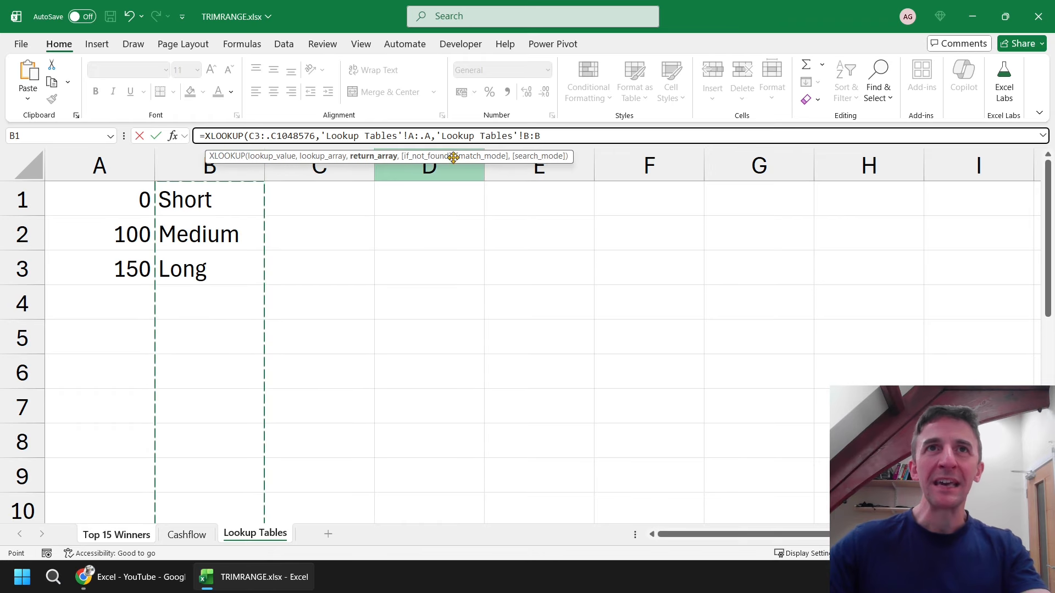
{"action": "left_click", "coordinate": [534, 136]}
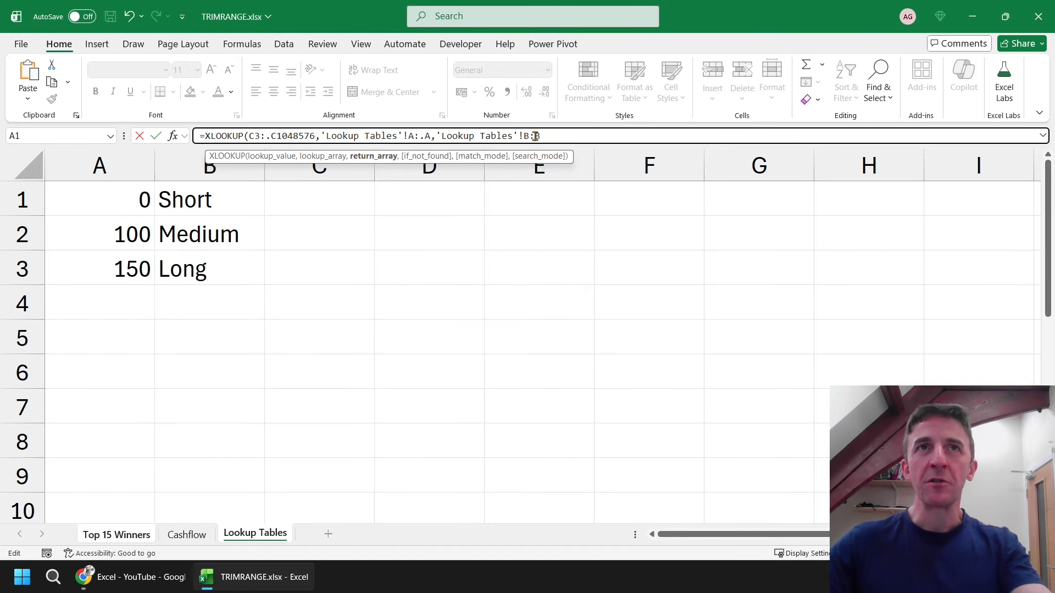
{"action": "type", "text": "."}
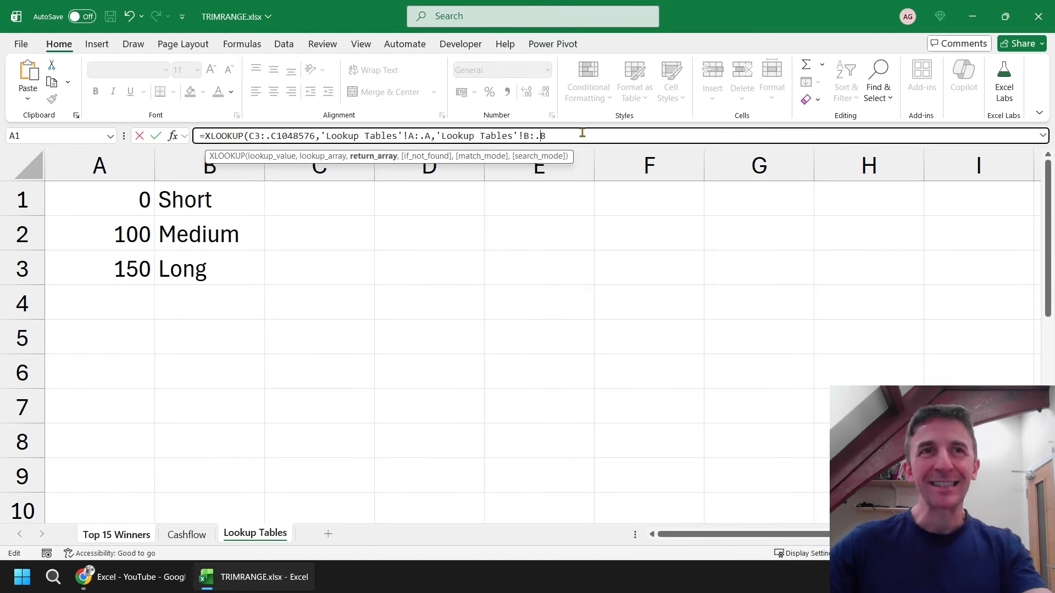
Complete the XLOOKUP with an empty string "" for values not found and match mode -1, exact match or next smaller item.
{"action": "left_click", "coordinate": [551, 134]}
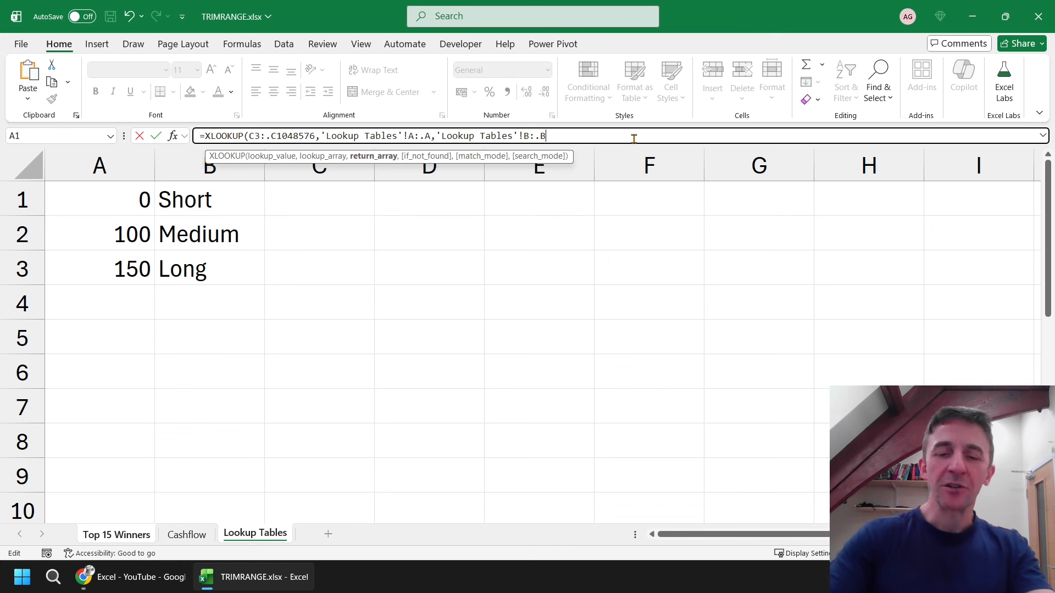
{"action": "type", "text": ","}
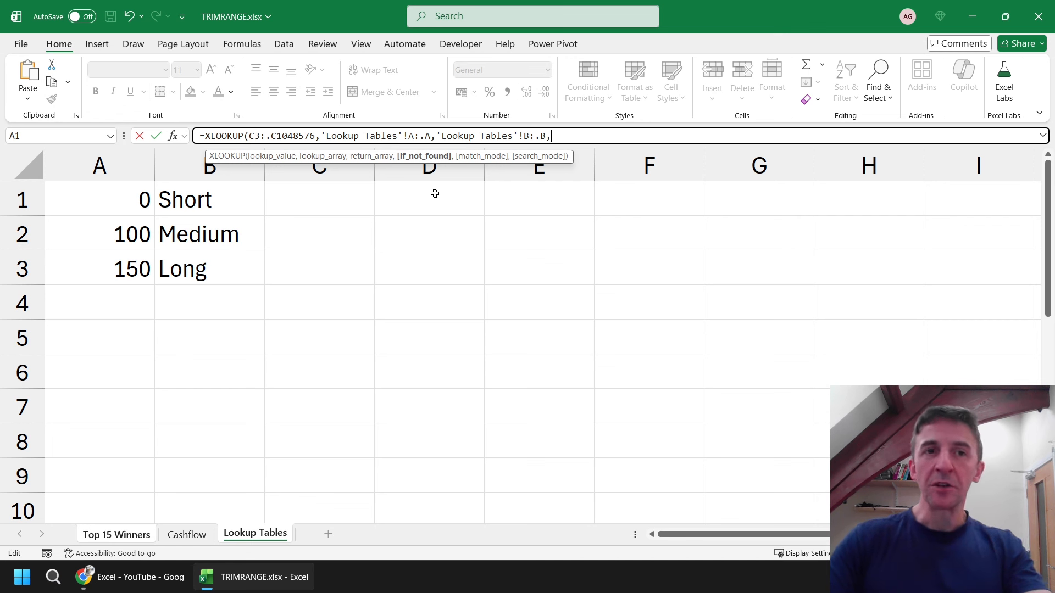
{"action": "type", "text": "\"\""}
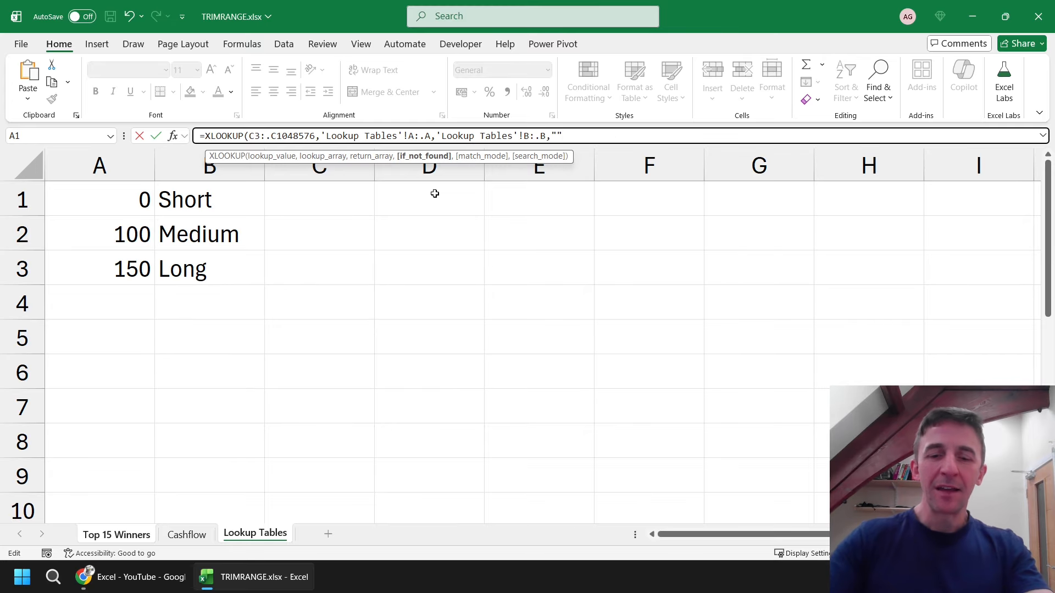
{"action": "type", "text": ","}
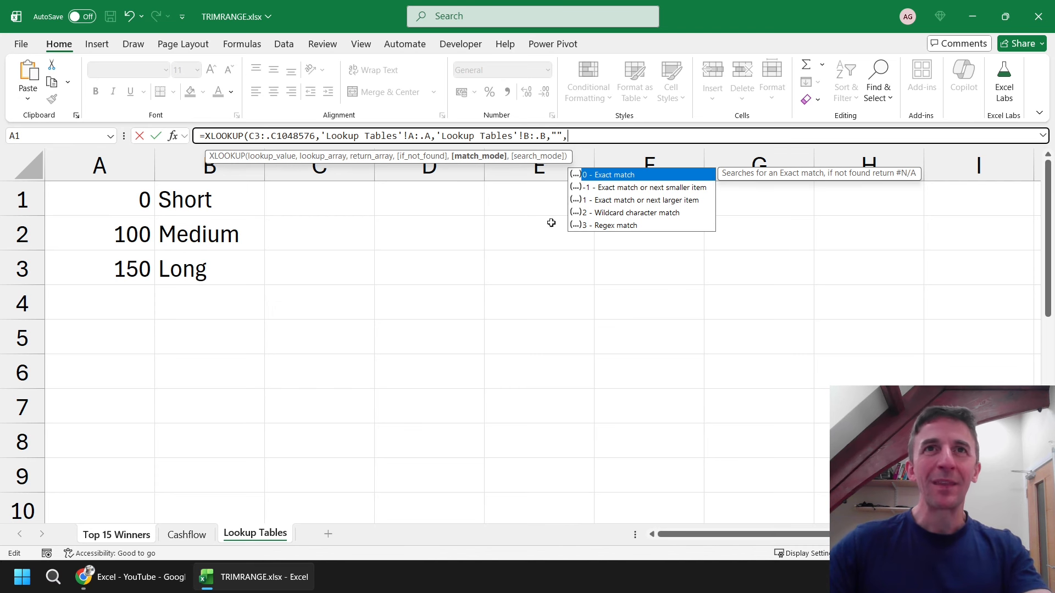
{"action": "left_click", "coordinate": [635, 191]}
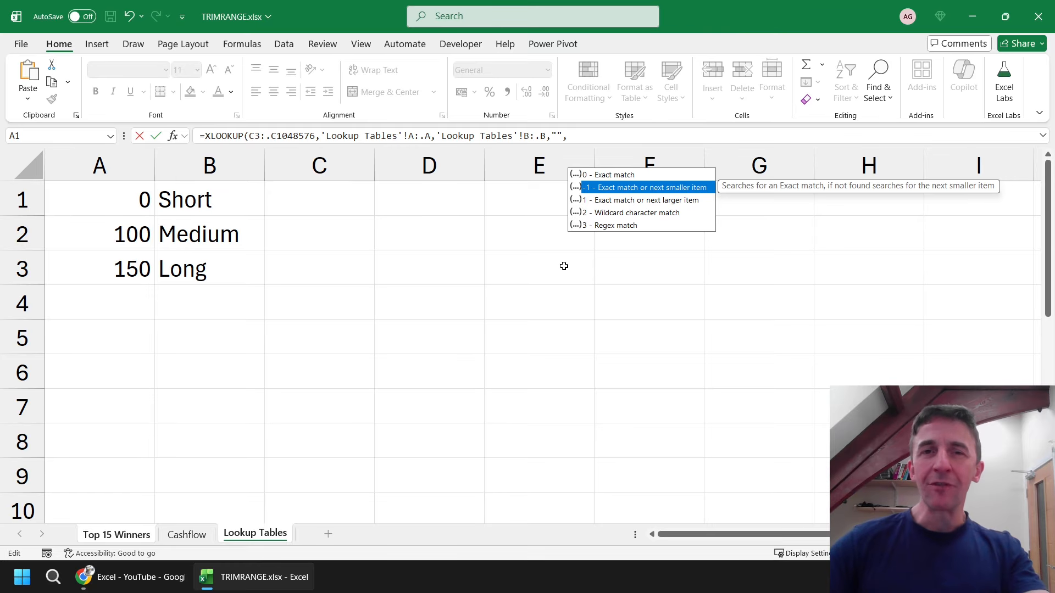
{"action": "key", "text": "Tab"}
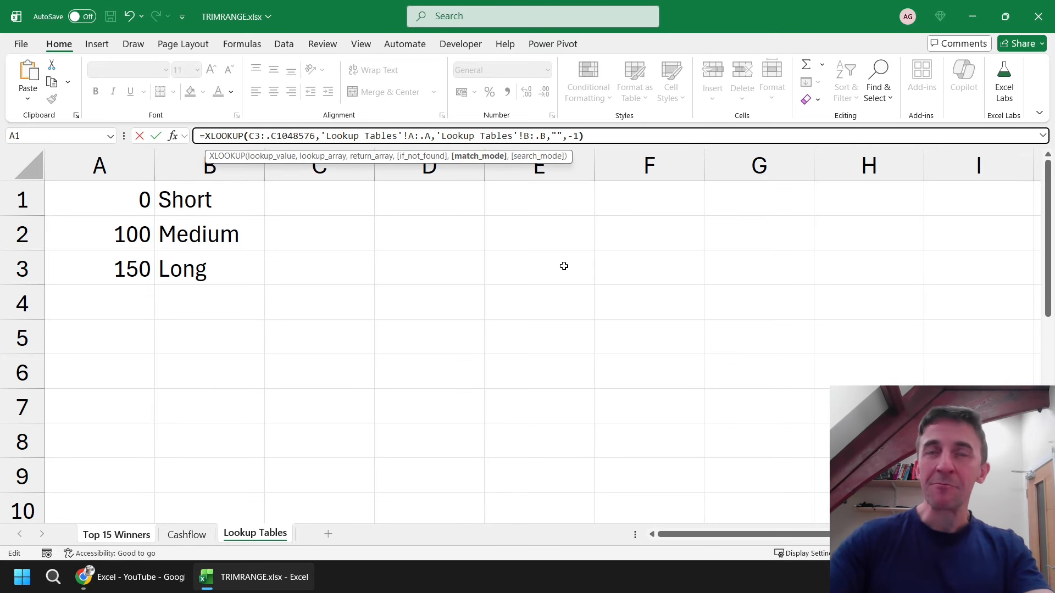
{"action": "type", "text": ")"}
{"action": "key", "text": "Return"}
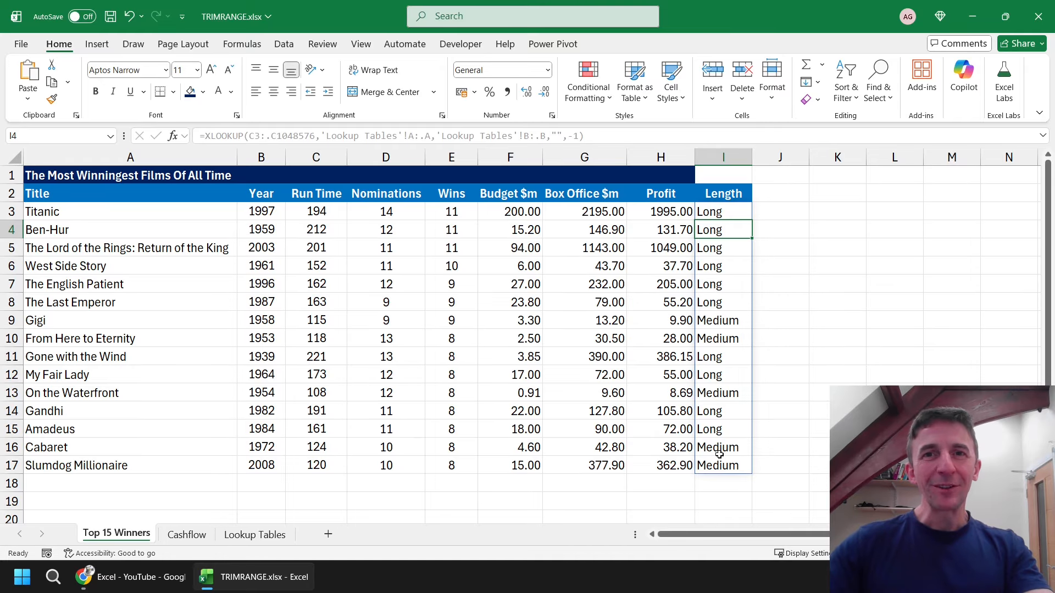
Enter the test run times 256, 123 and 456 in C18:C20 below the film list.
{"action": "left_click", "coordinate": [316, 485]}
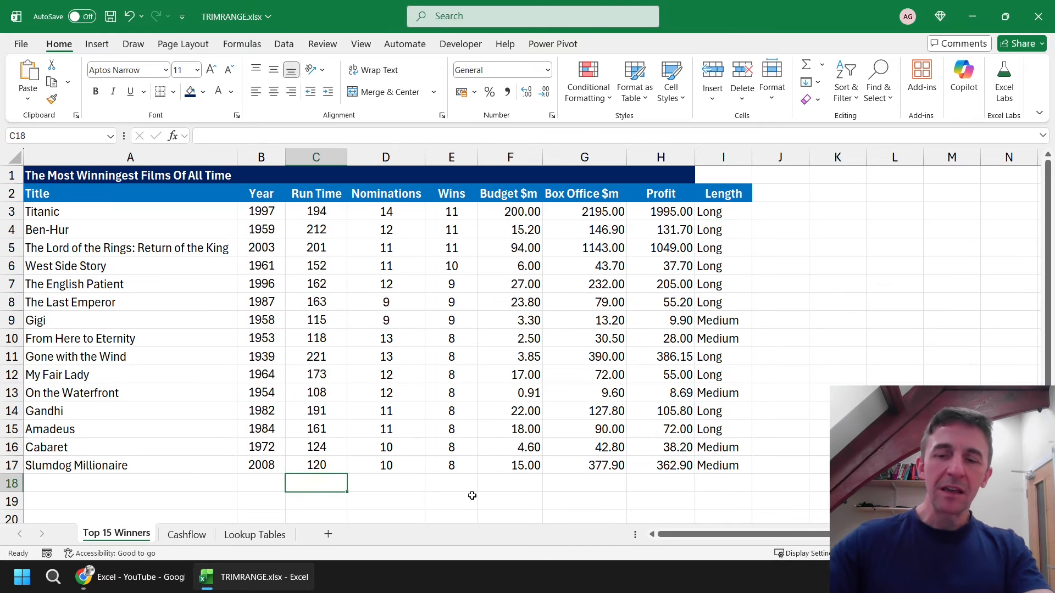
{"action": "type", "text": "256"}
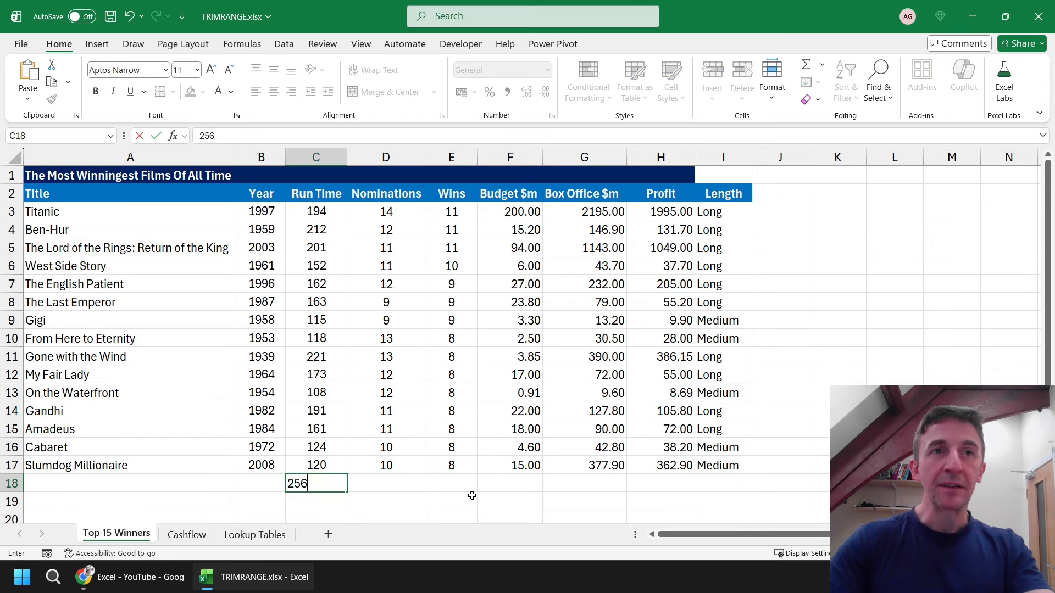
{"action": "key", "text": "Return"}
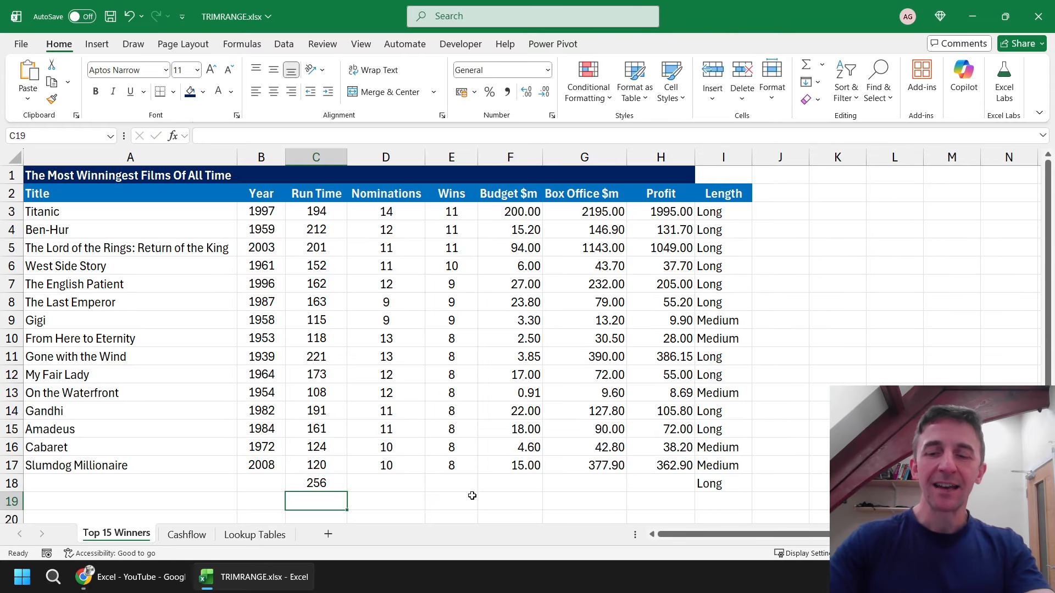
{"action": "type", "text": "123"}
{"action": "key", "text": "Return"}
{"action": "type", "text": "456"}
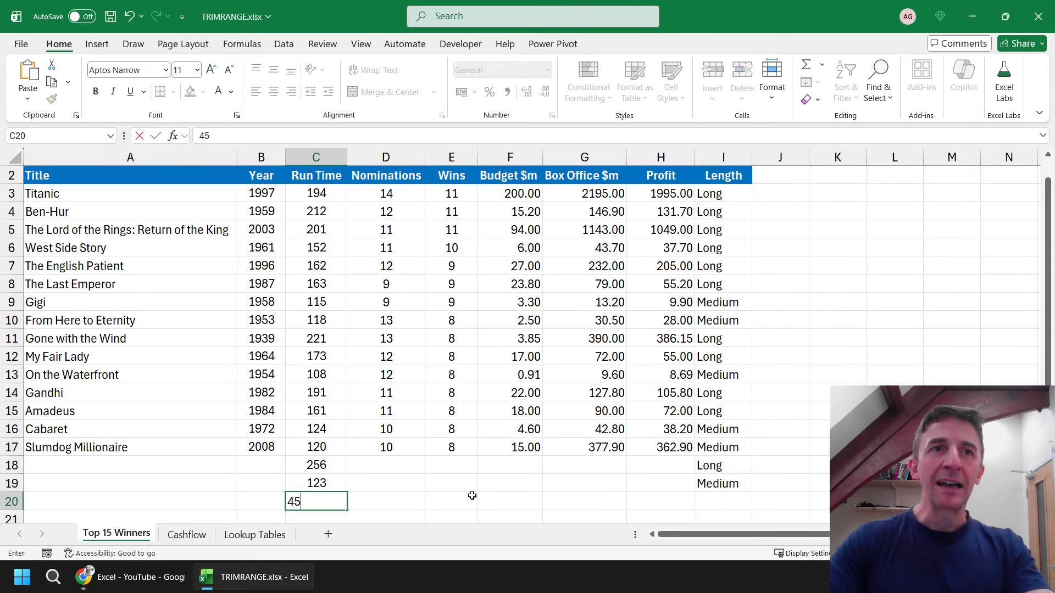
{"action": "key", "text": "Tab"}
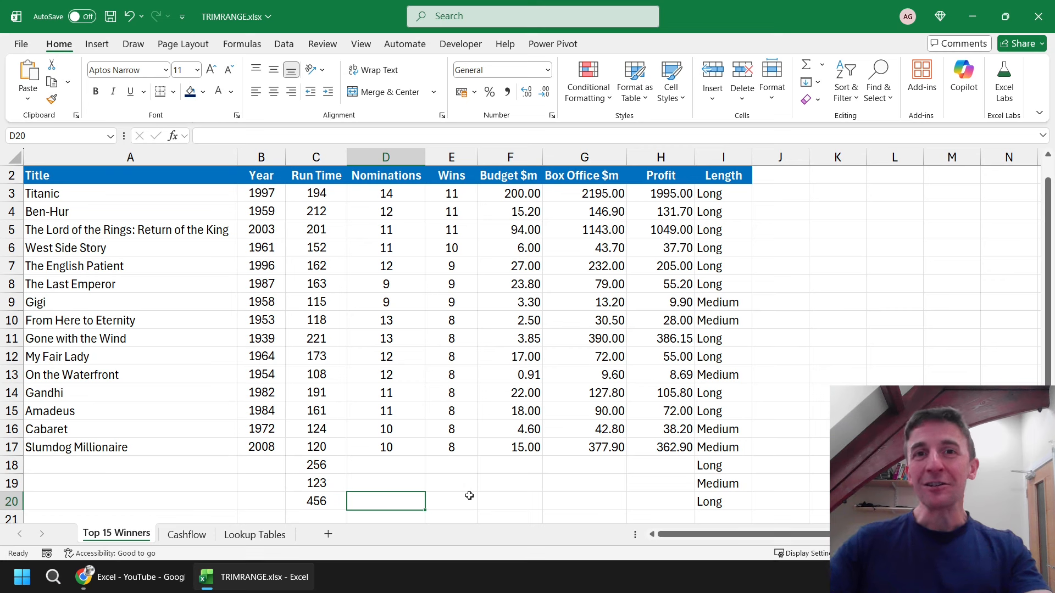
Add a fourth length category to the Lookup Tables sheet, with threshold 200 in A4 and Epic in B4.
{"action": "left_click", "coordinate": [253, 535]}
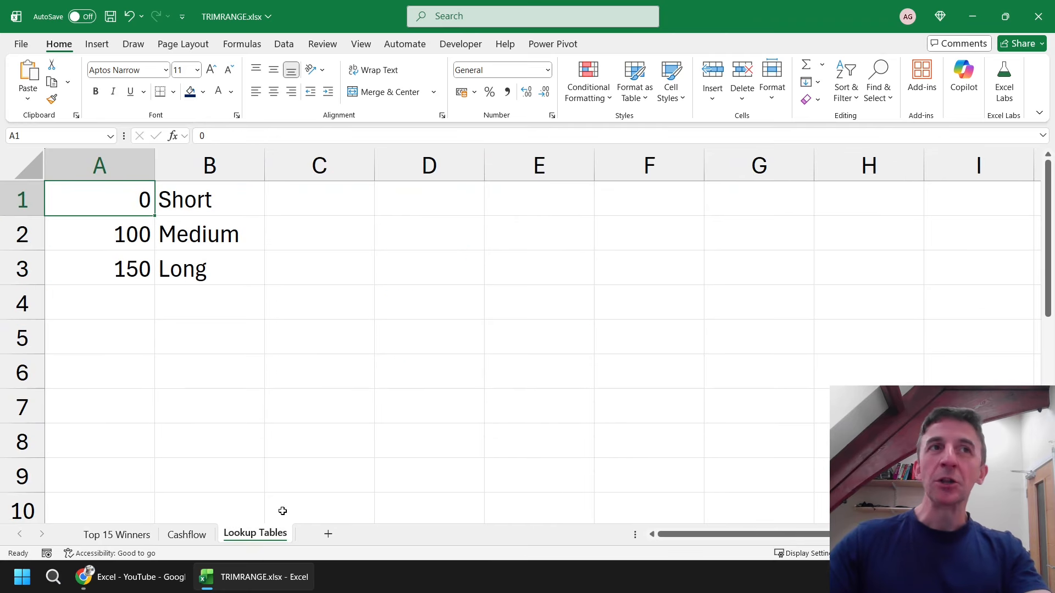
{"action": "left_click", "coordinate": [106, 303]}
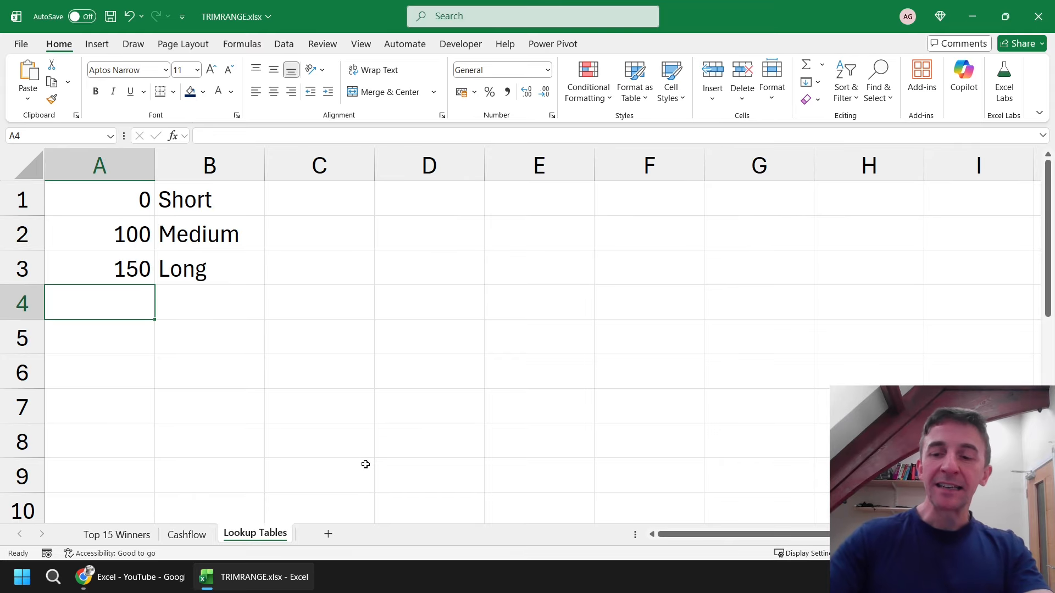
{"action": "type", "text": "200"}
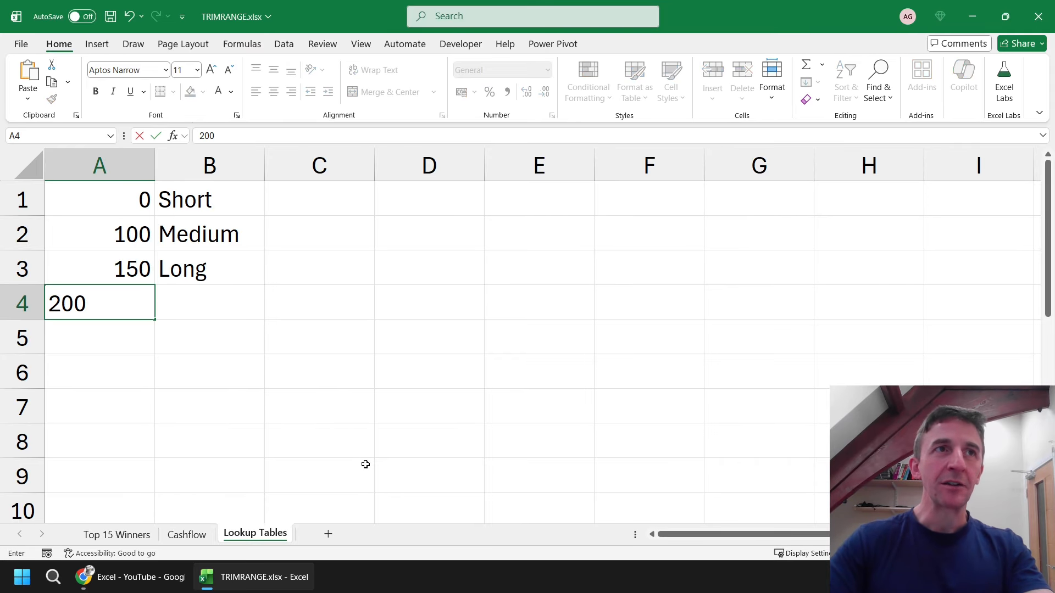
{"action": "key", "text": "Tab"}
{"action": "type", "text": "Epic"}
{"action": "key", "text": "Return"}
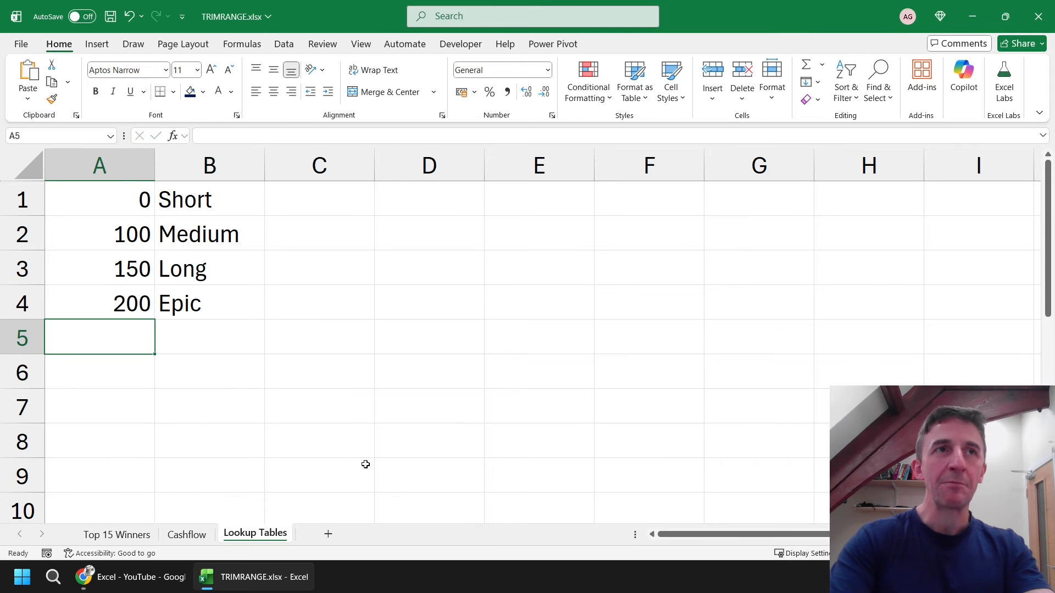
Add a fifth length category to the Lookup Tables sheet, with threshold 250 in A5 and Snooze fest in B5.
{"action": "type", "text": "250"}
{"action": "key", "text": "Tab"}
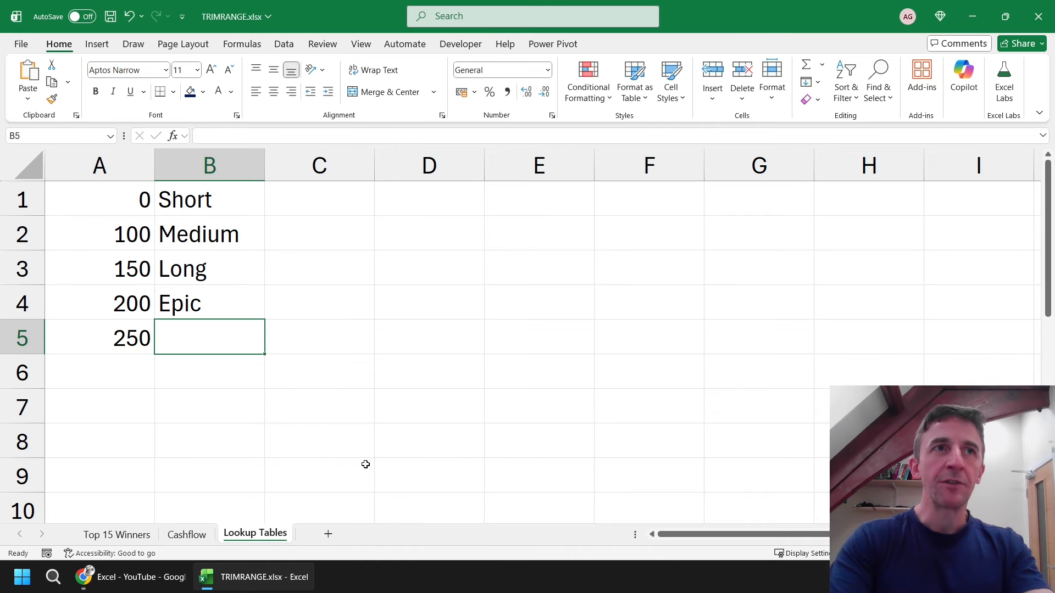
{"action": "type", "text": "Snooze fest"}
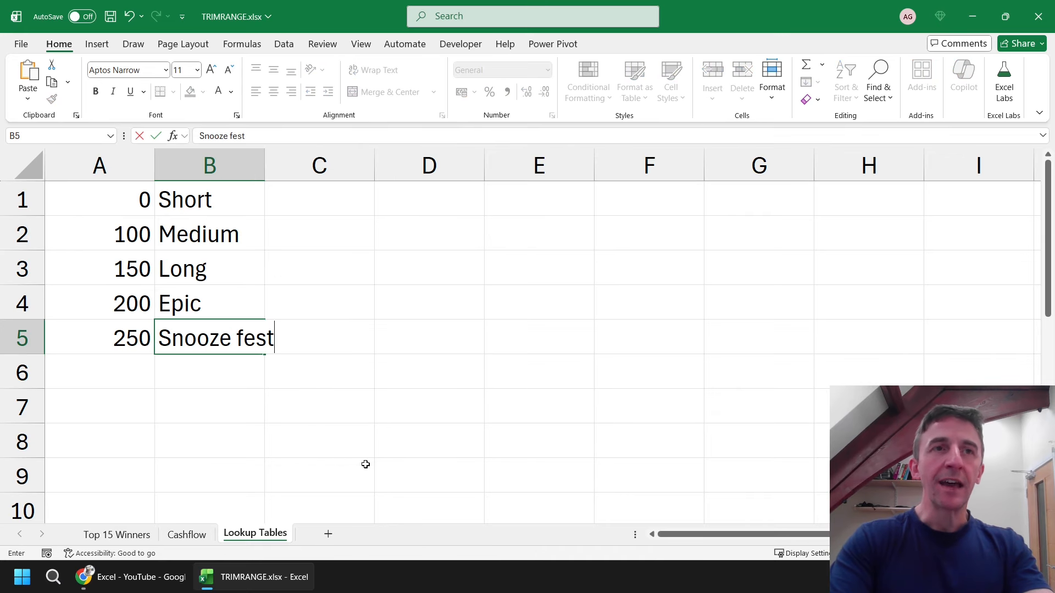
{"action": "key", "text": "Return"}
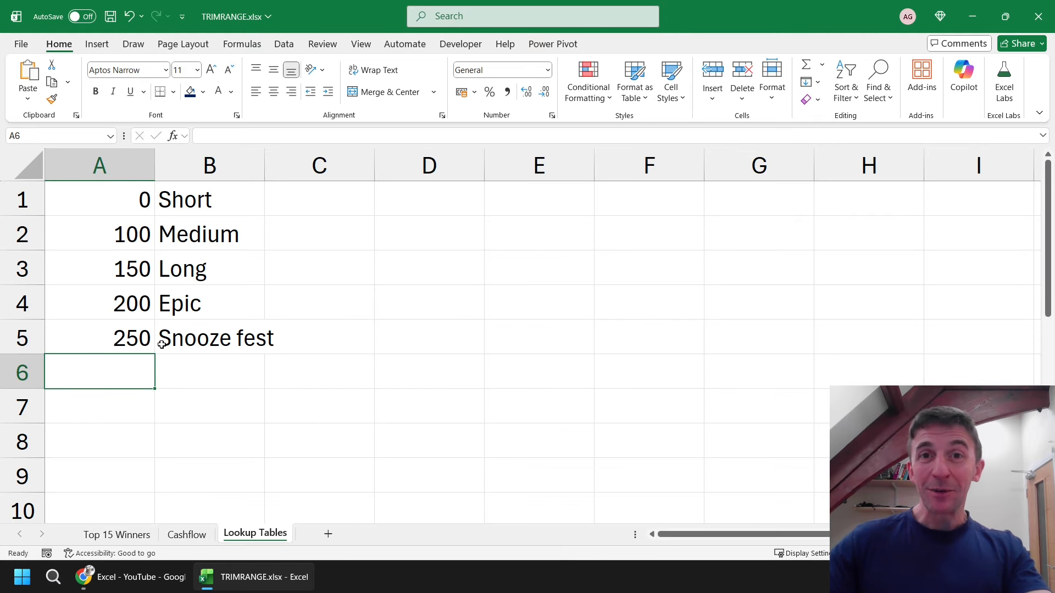
Check the categories returned in the Length column of Top 15 Winners, including the rows for the added test run times.
{"action": "left_click", "coordinate": [125, 536]}
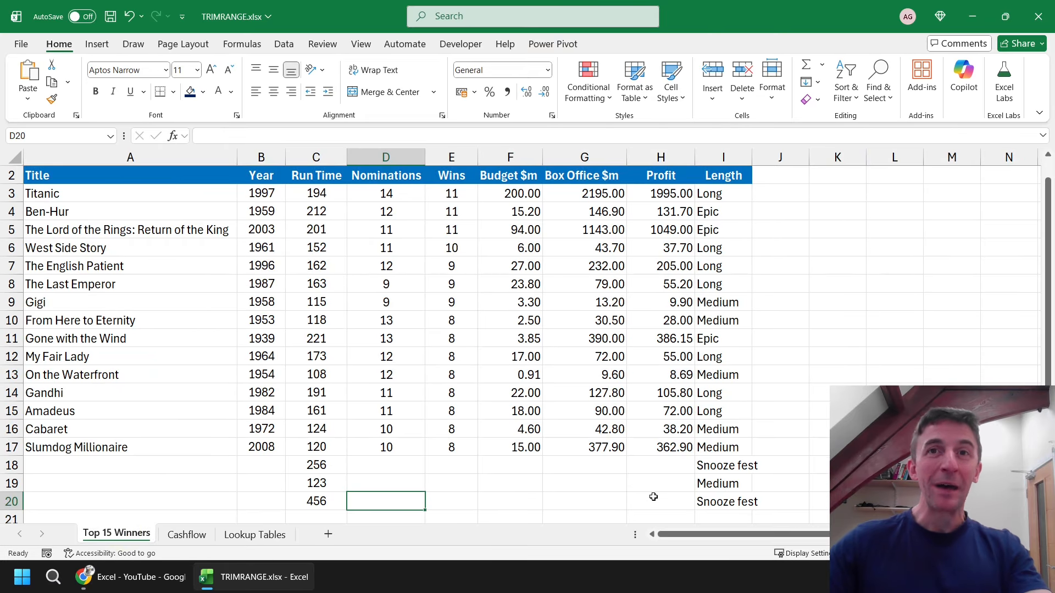
{"action": "left_click", "coordinate": [718, 338]}
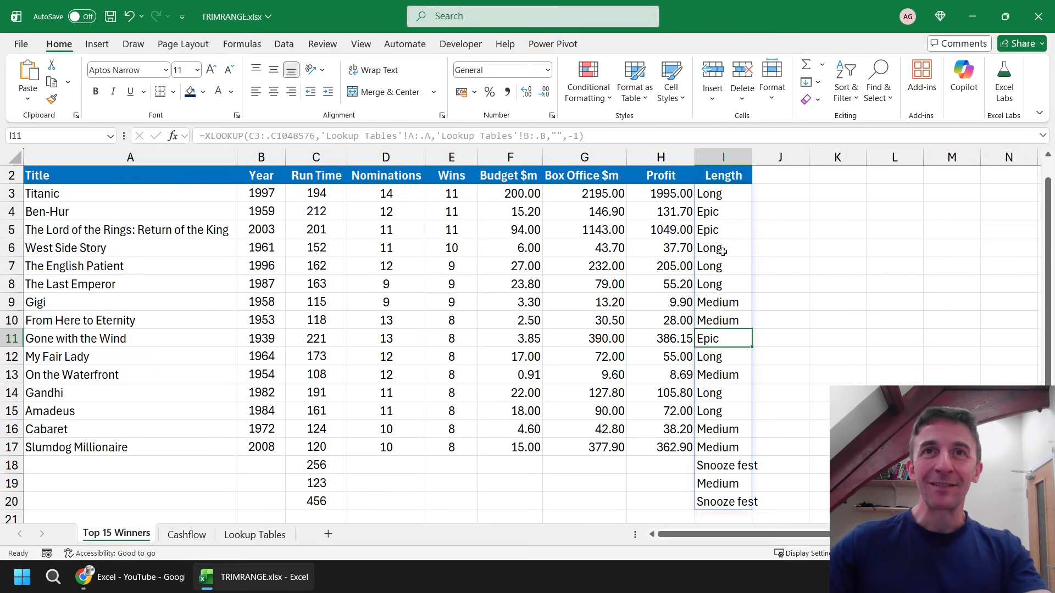
{"action": "left_click", "coordinate": [719, 233]}
{"action": "left_click", "coordinate": [722, 212]}
{"action": "left_click", "coordinate": [720, 465]}
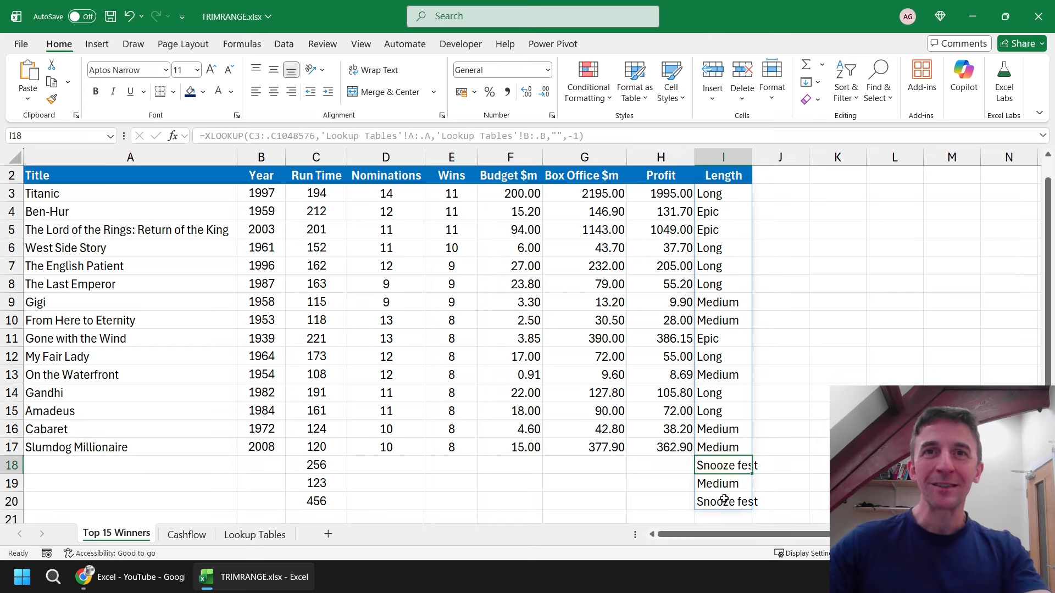
{"action": "left_click", "coordinate": [724, 502]}
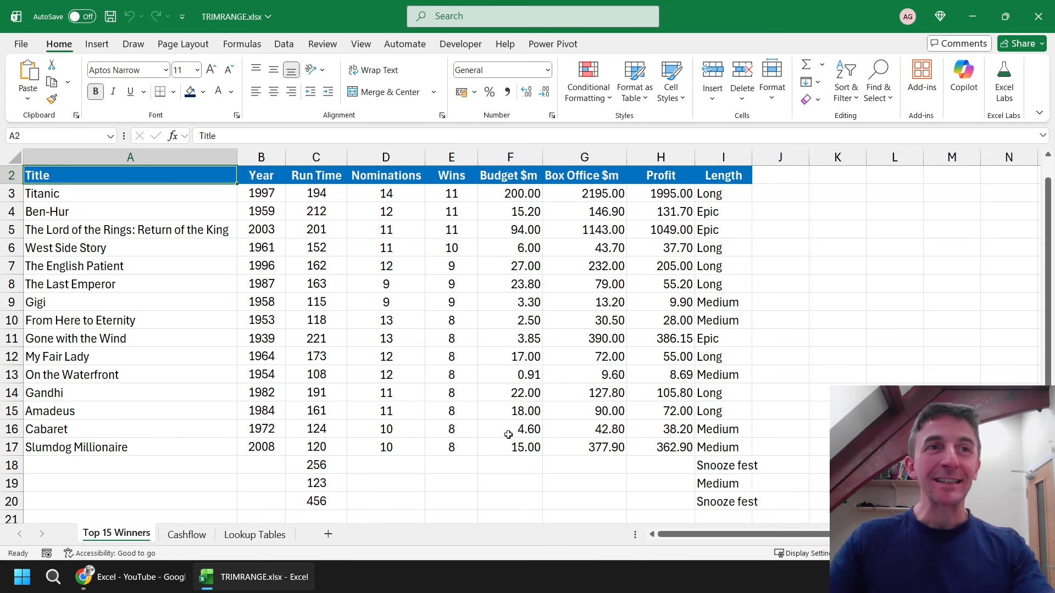
Clear the test run times from C18:C20 on Top 15 Winners and add a new worksheet after it.
{"action": "left_click_drag", "start_coordinate": [319, 465], "coordinate": [341, 501]}
{"action": "key", "text": "Delete"}
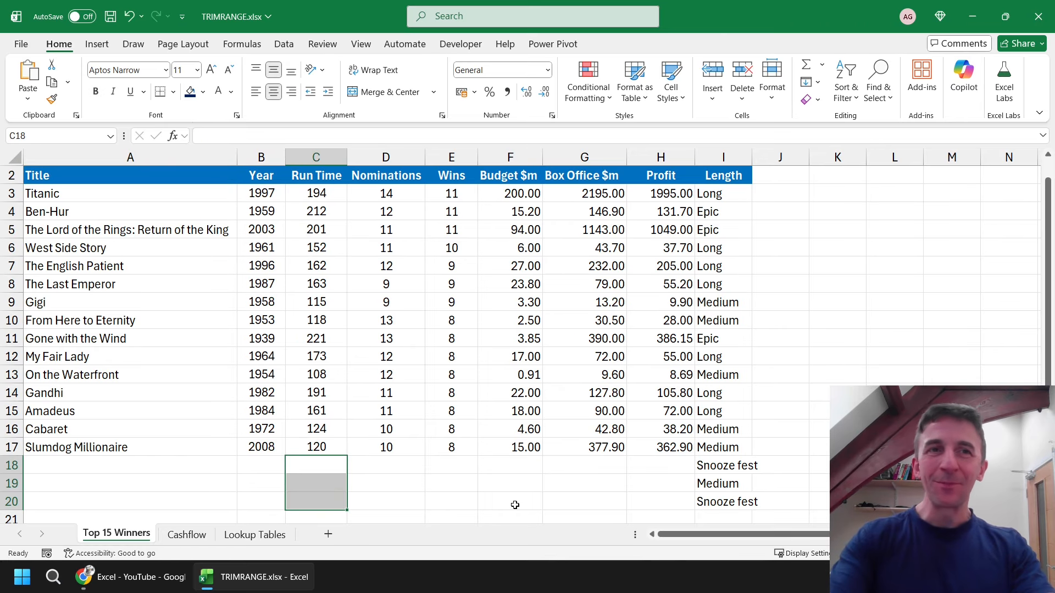
{"action": "left_click", "coordinate": [328, 535]}
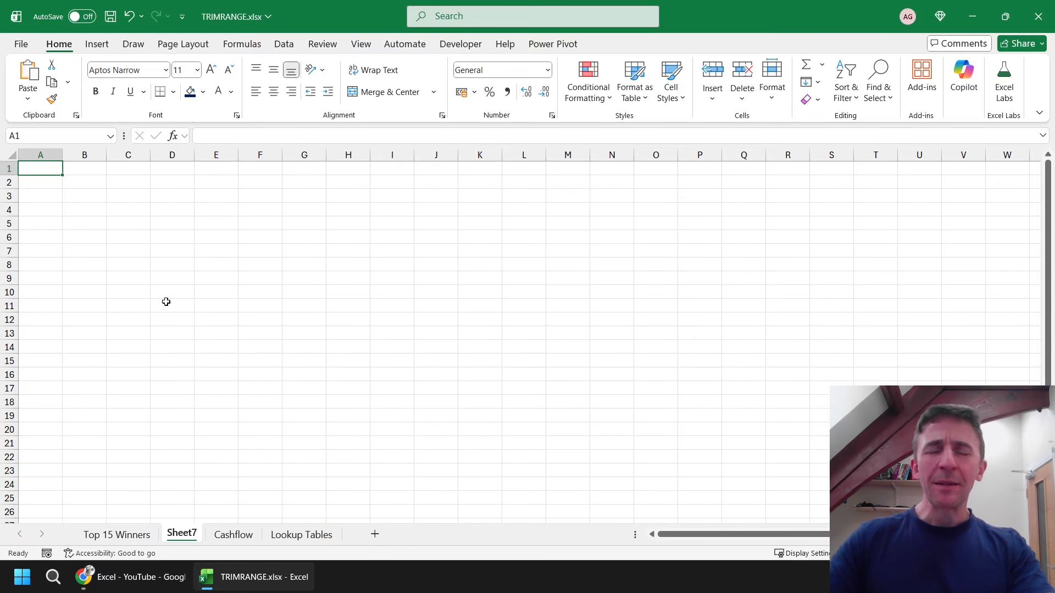
{"action": "scroll", "coordinate": [165, 301], "scroll_direction": "up", "scroll_amount": 5}
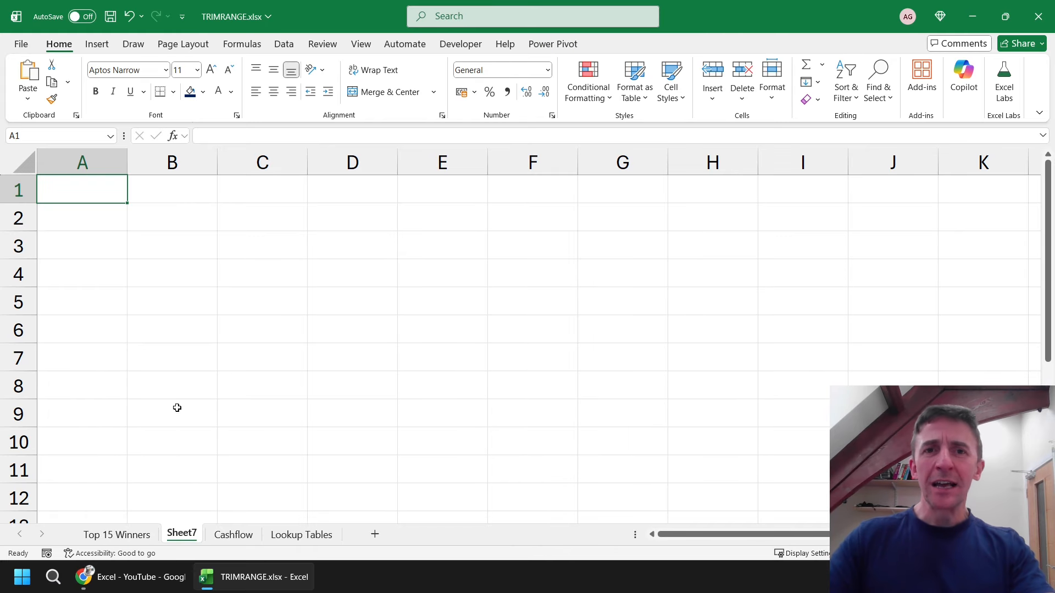
Pull the Top 15 Winners header row into A1 of the new sheet with the dotted row reference ='Top 15 Winners'!2:.2.
{"action": "left_click", "coordinate": [83, 188]}
{"action": "type", "text": "="}
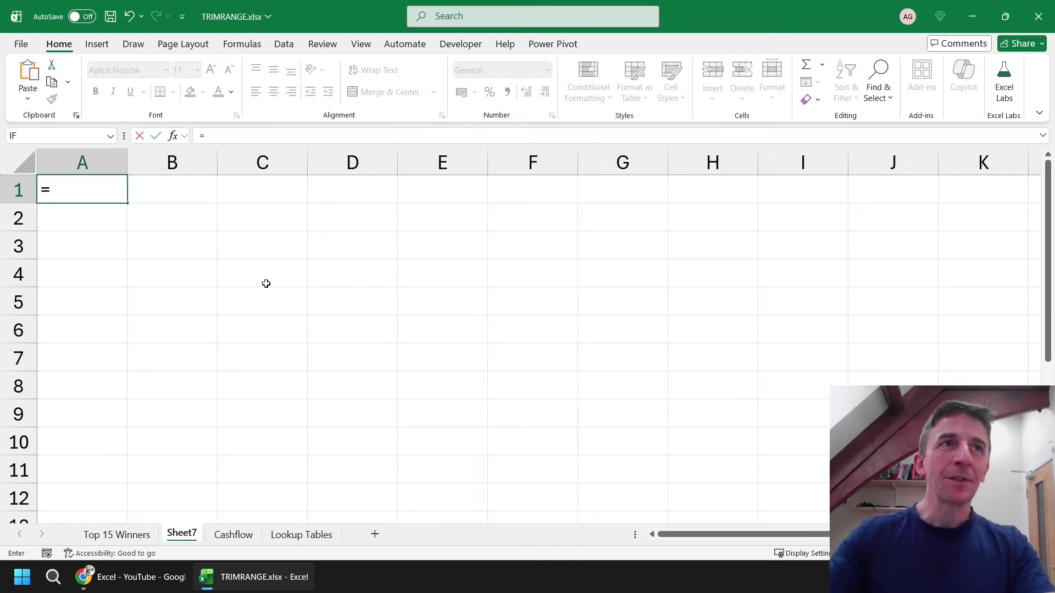
{"action": "left_click", "coordinate": [126, 541]}
{"action": "left_click", "coordinate": [11, 175]}
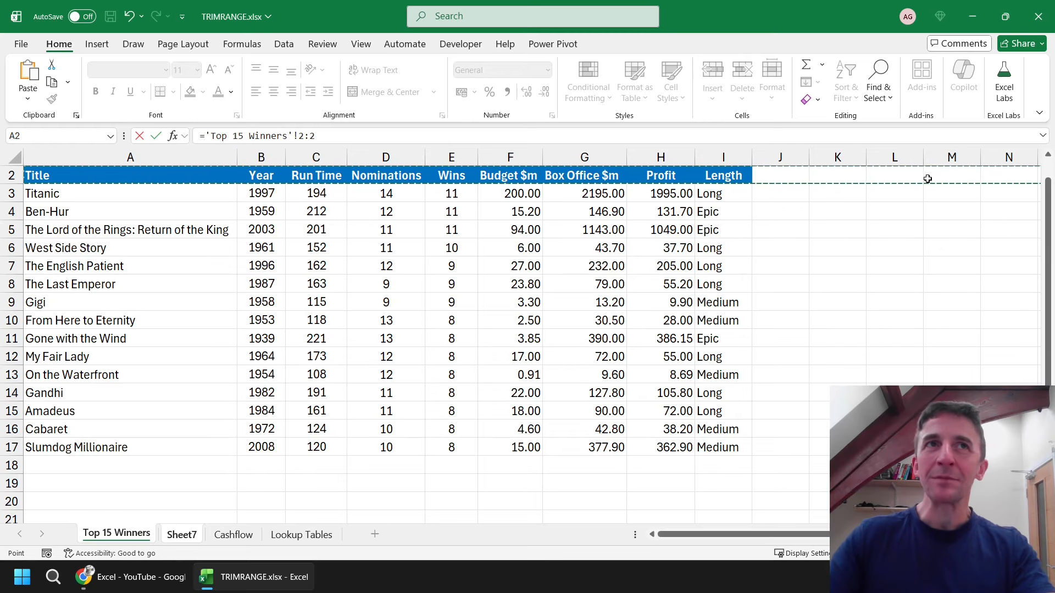
{"action": "key", "text": "F2"}
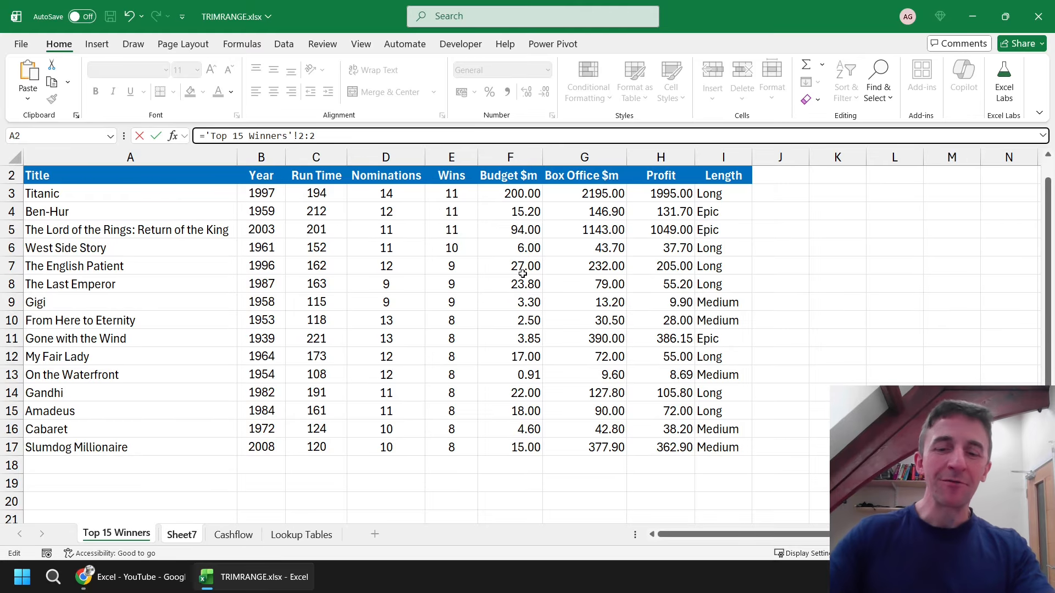
{"action": "type", "text": "."}
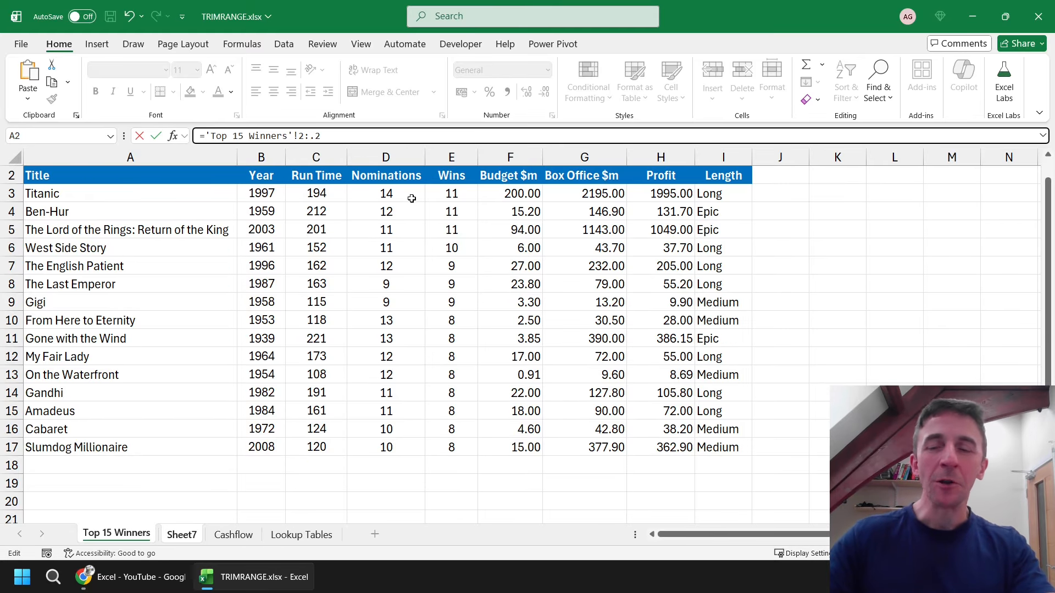
{"action": "key", "text": "Return"}
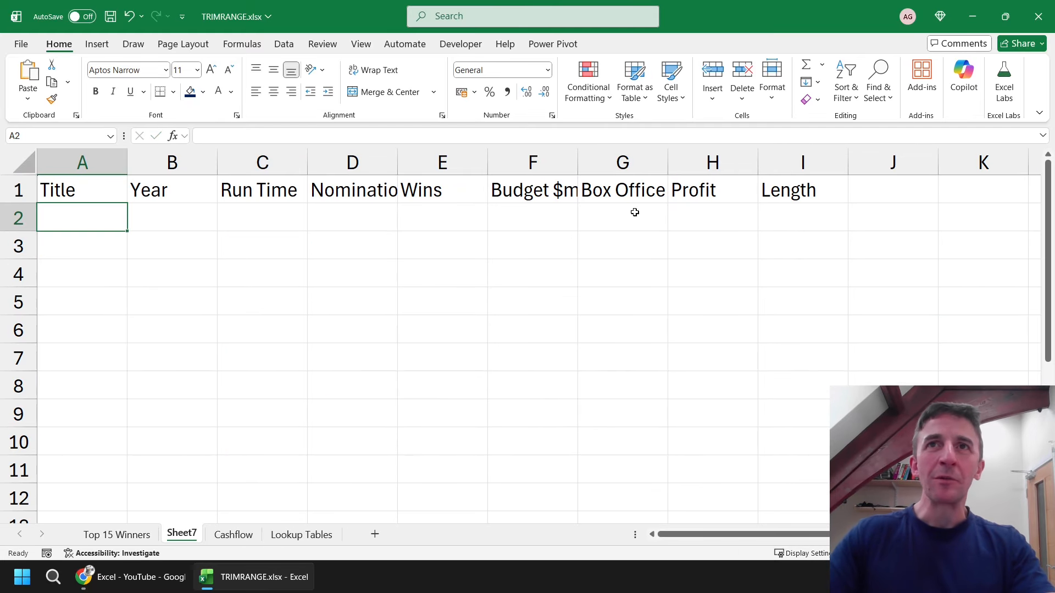
Define a conditional formatting rule for row 1 that formats only cells whose value is not equal to ="".
{"action": "left_click", "coordinate": [92, 187]}
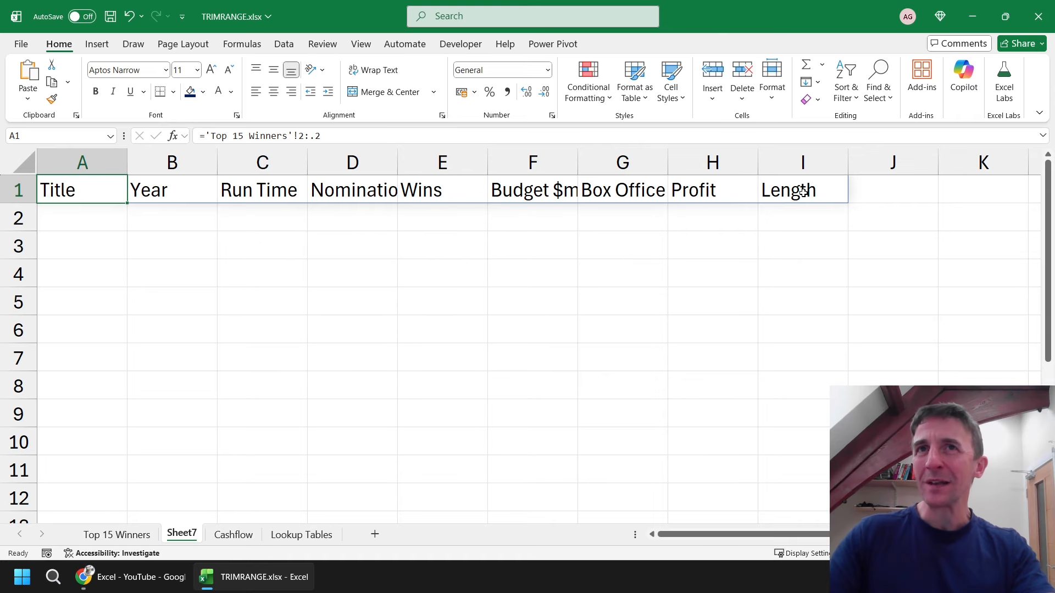
{"action": "left_click", "coordinate": [17, 189]}
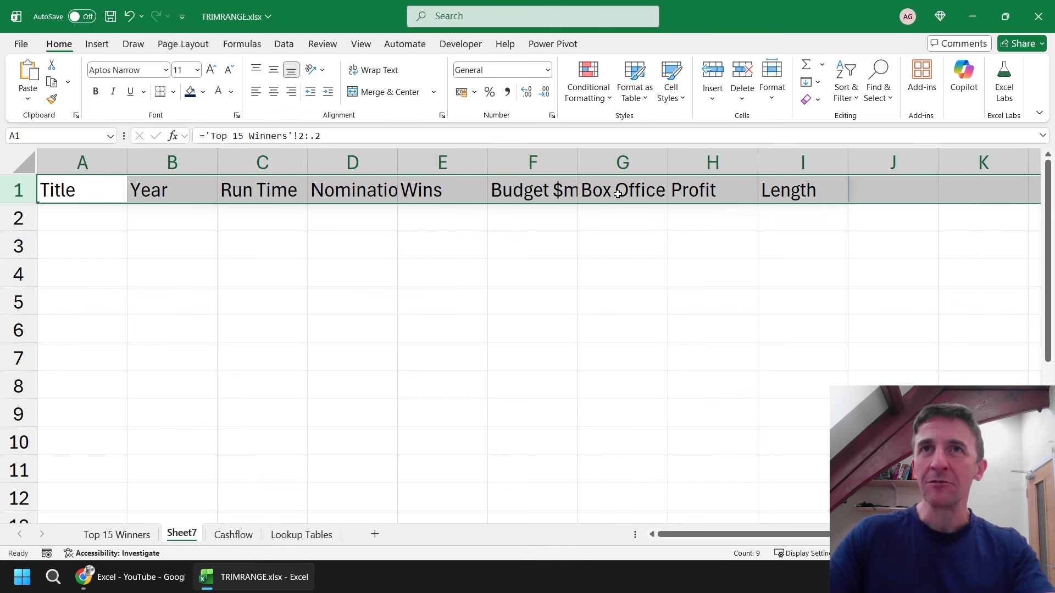
{"action": "left_click", "coordinate": [596, 99]}
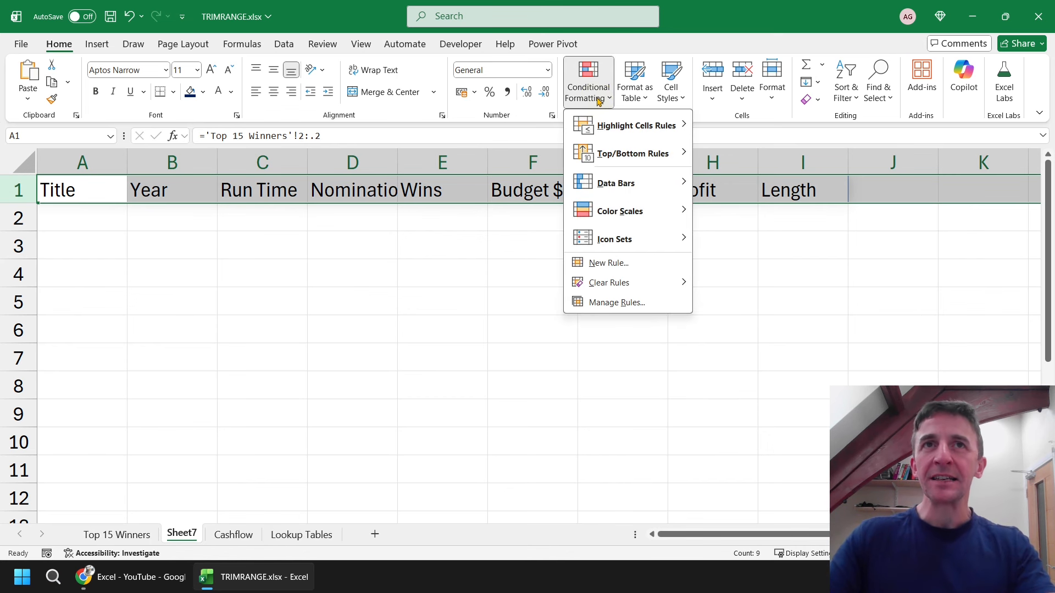
{"action": "left_click", "coordinate": [623, 265]}
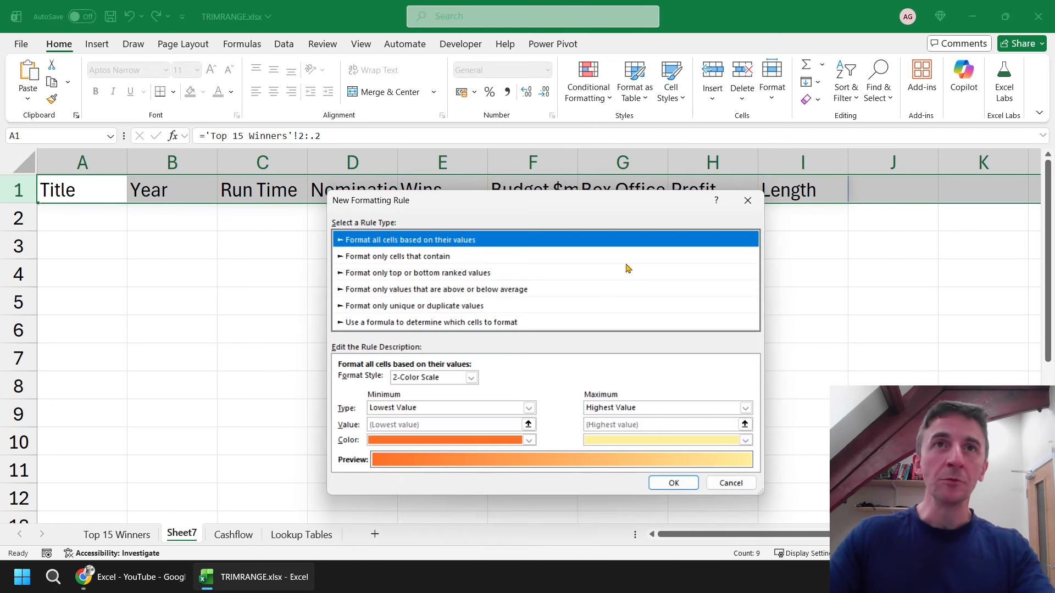
{"action": "left_click", "coordinate": [419, 257]}
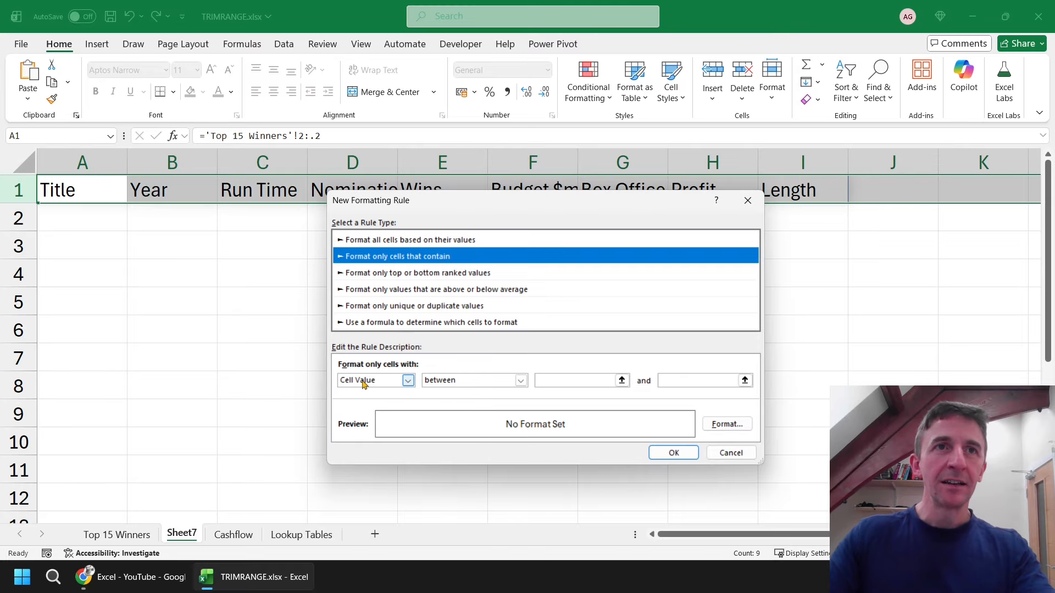
{"action": "left_click", "coordinate": [520, 381]}
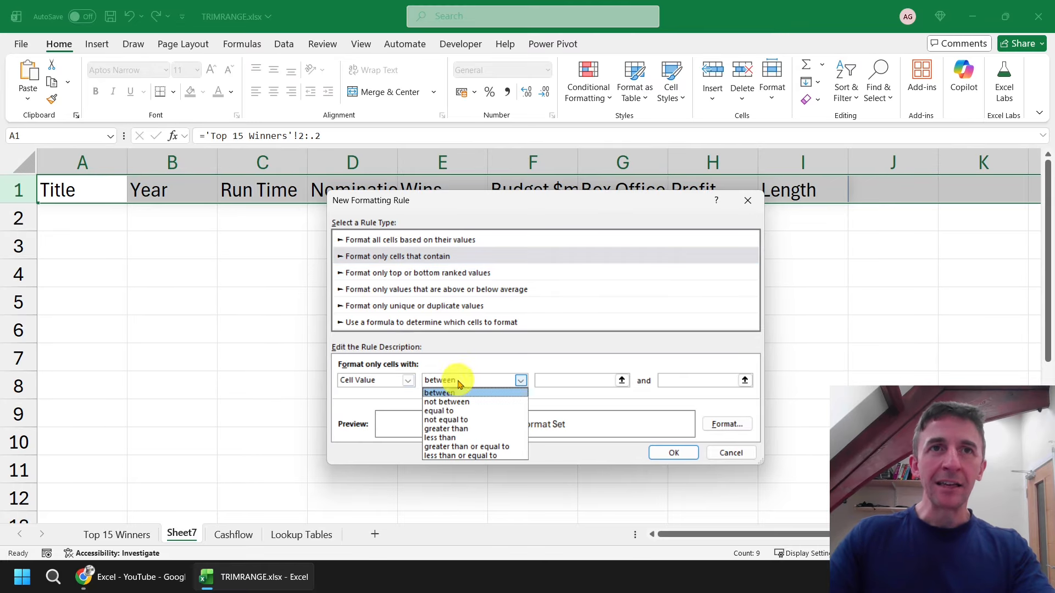
{"action": "left_click", "coordinate": [461, 419]}
{"action": "left_click", "coordinate": [559, 380]}
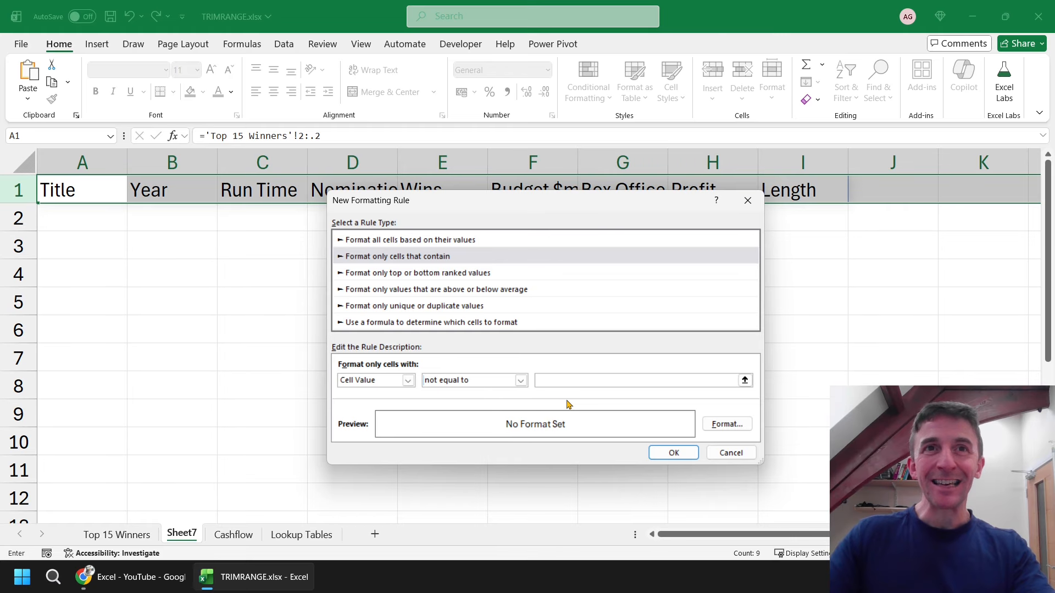
{"action": "type", "text": "="}
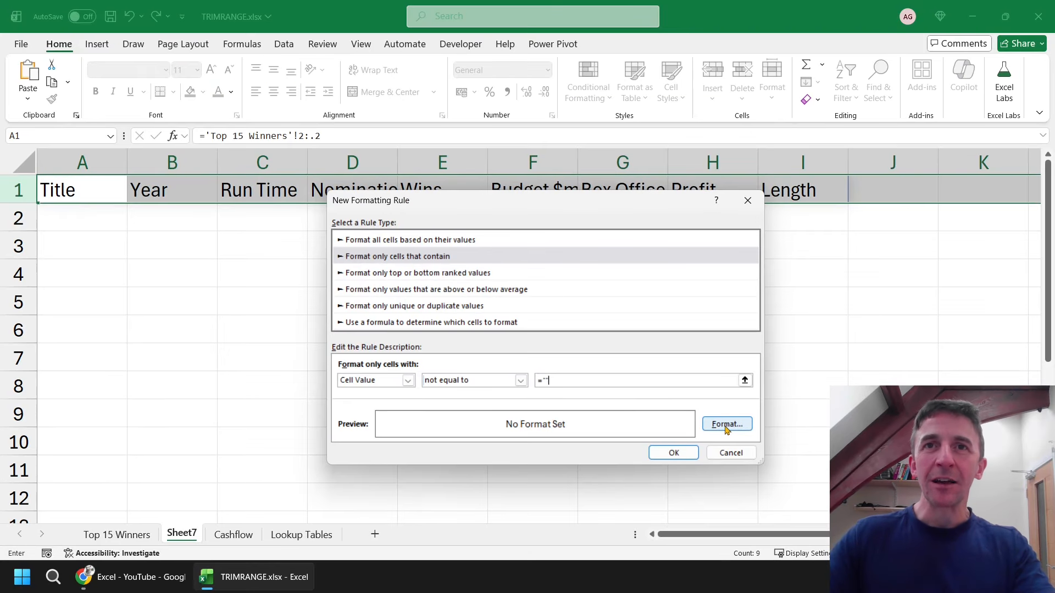
Give the rule a blue fill with a bold white font and apply it to row 1.
{"action": "left_click", "coordinate": [726, 429]}
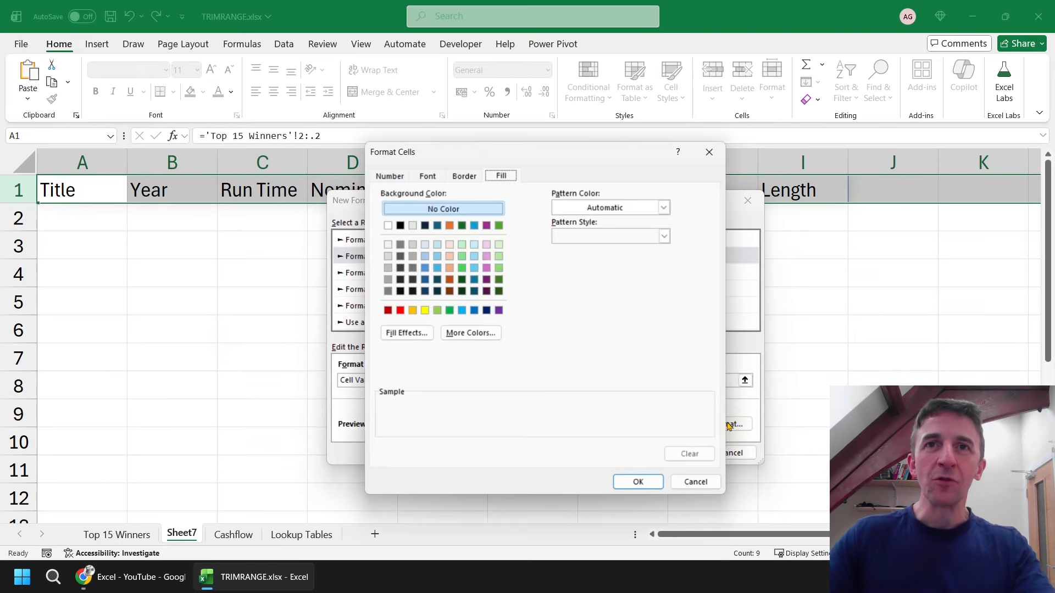
{"action": "left_click", "coordinate": [474, 310]}
{"action": "left_click", "coordinate": [429, 176]}
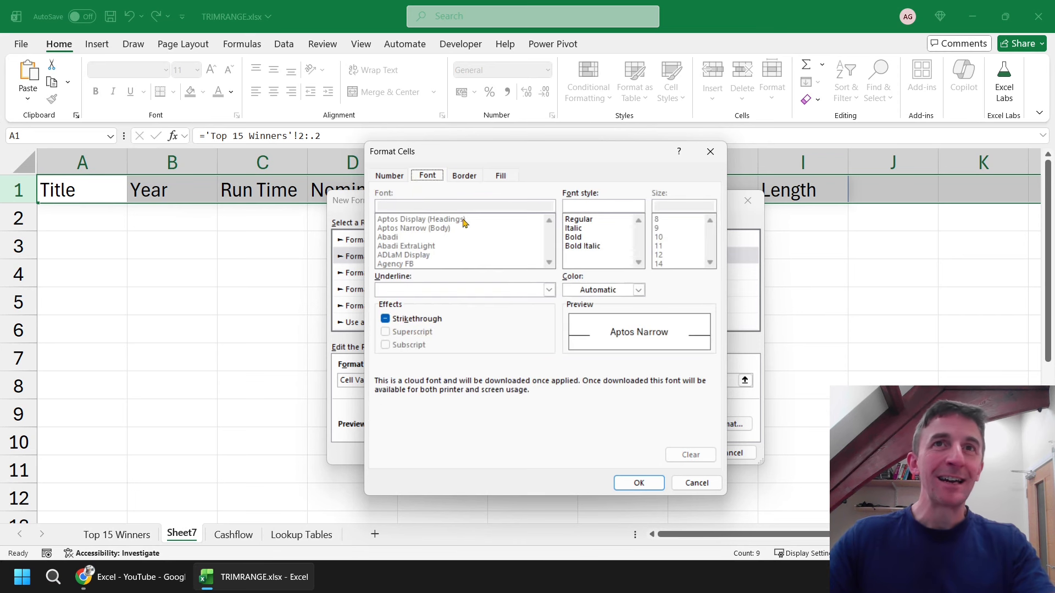
{"action": "left_click", "coordinate": [572, 237]}
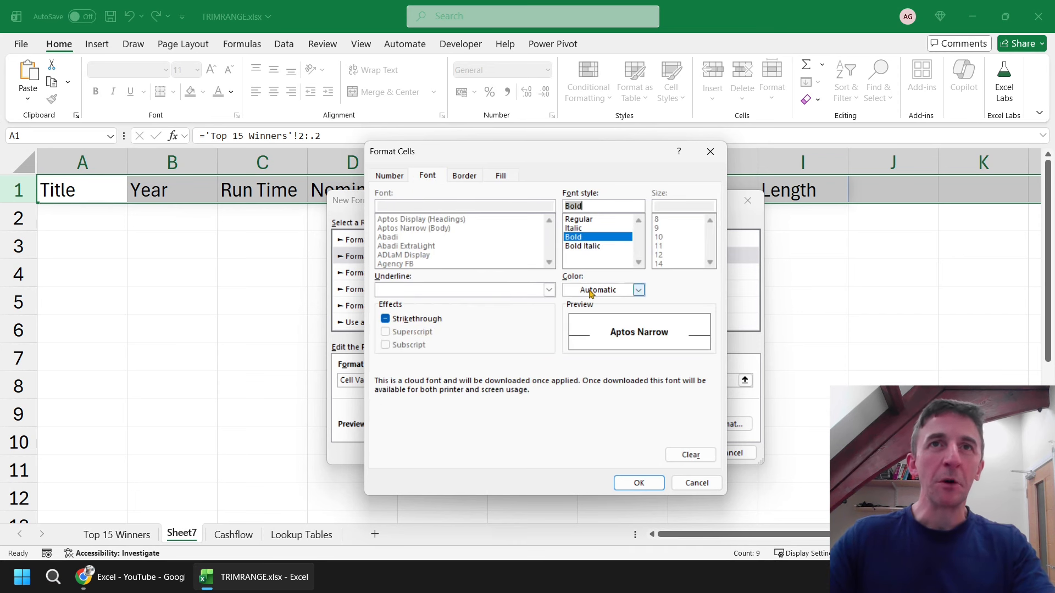
{"action": "left_click", "coordinate": [638, 289]}
{"action": "left_click", "coordinate": [575, 346]}
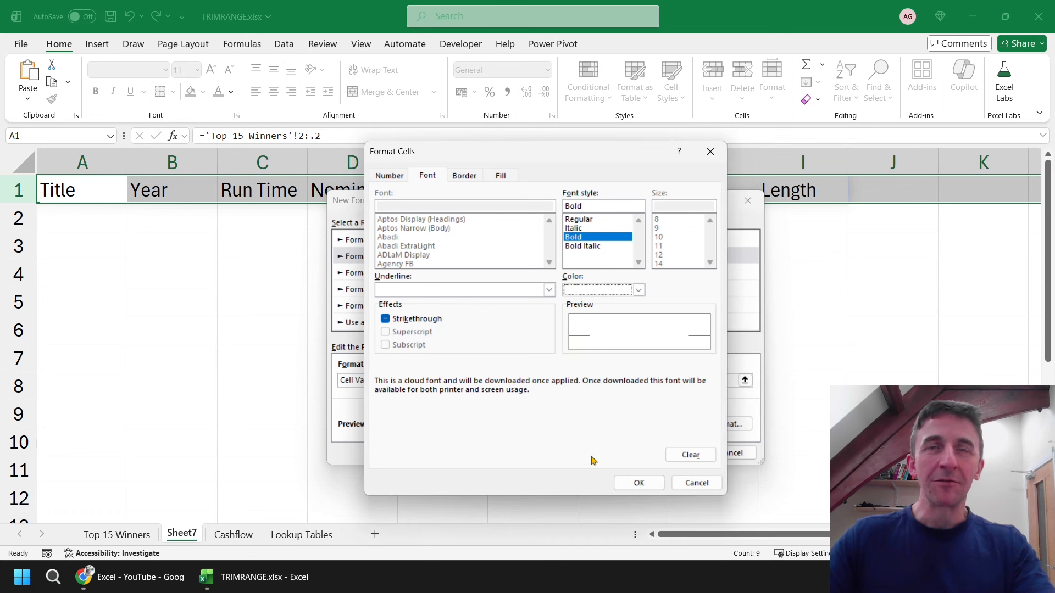
{"action": "left_click", "coordinate": [637, 482]}
{"action": "left_click", "coordinate": [677, 455]}
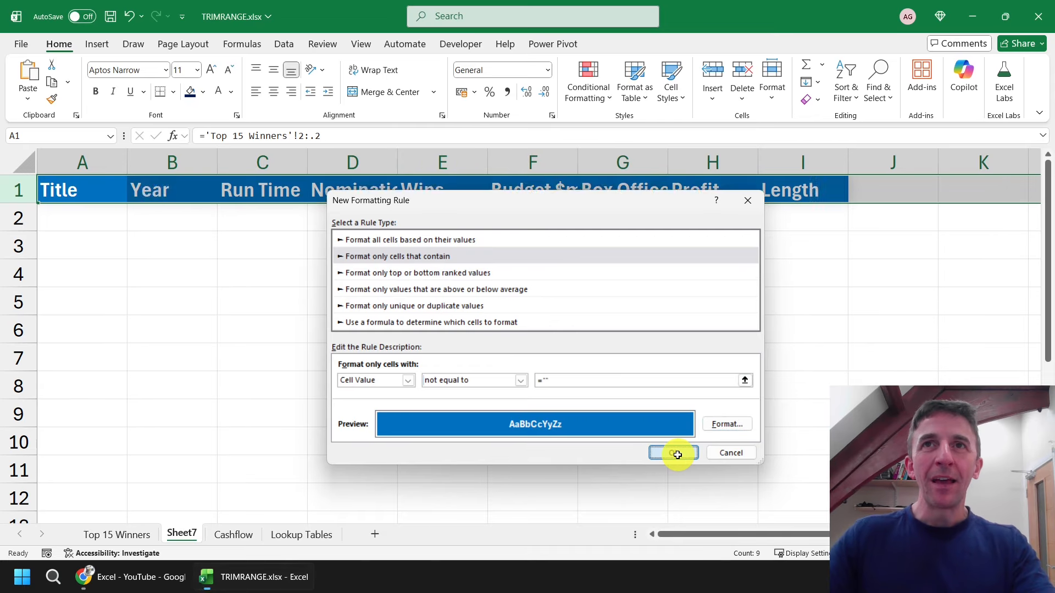
{"action": "scroll", "coordinate": [506, 252], "scroll_direction": "down", "scroll_amount": 1}
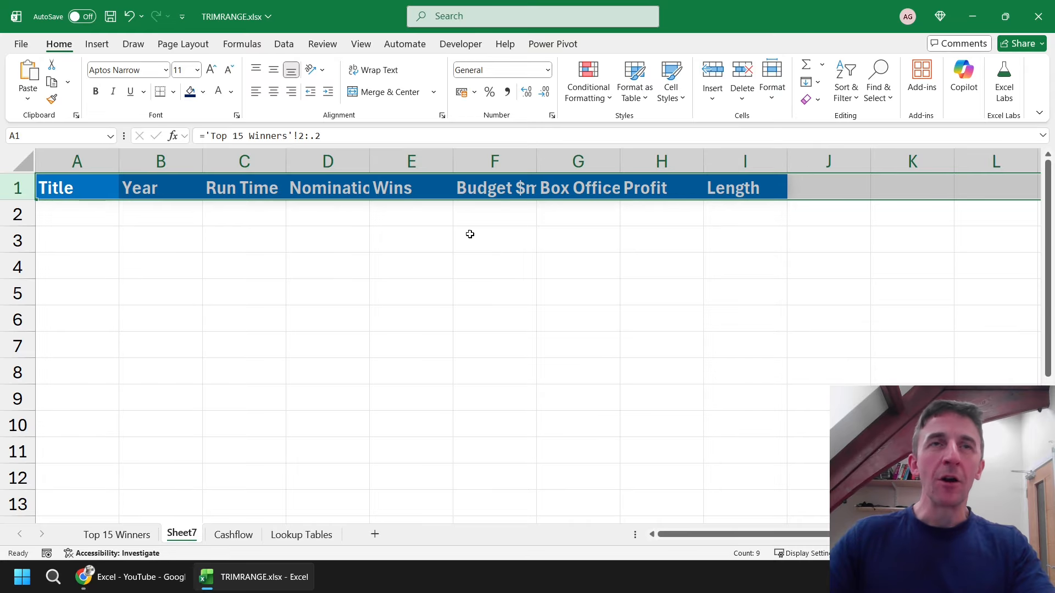
Start a FILTER formula in A2 of the new sheet with the trimmed row range 'Top 15 Winners'!3:.1048576 as its array.
{"action": "left_click", "coordinate": [103, 219]}
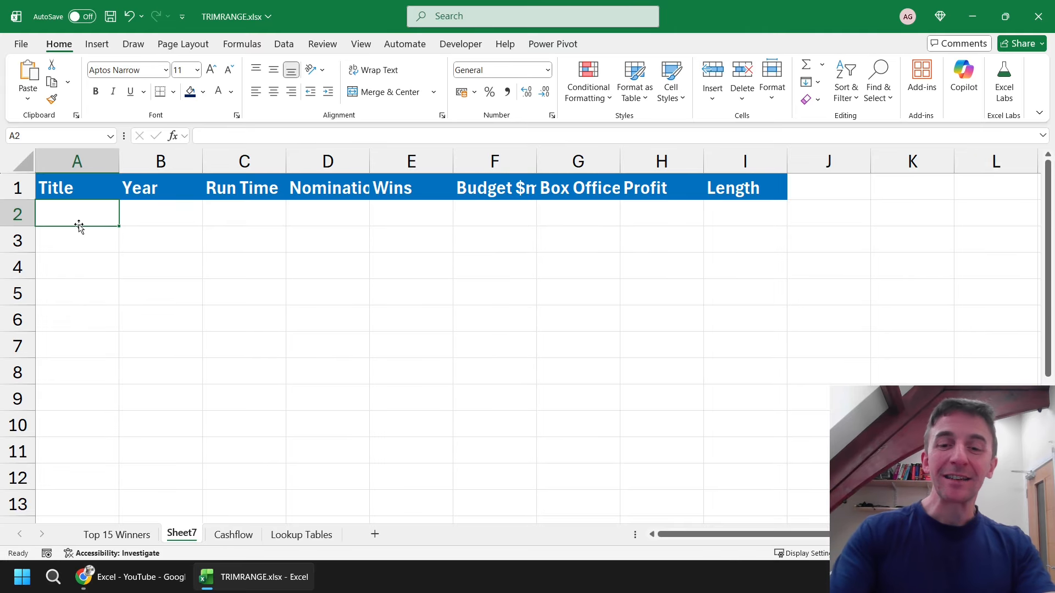
{"action": "type", "text": "=filt"}
{"action": "key", "text": "Tab"}
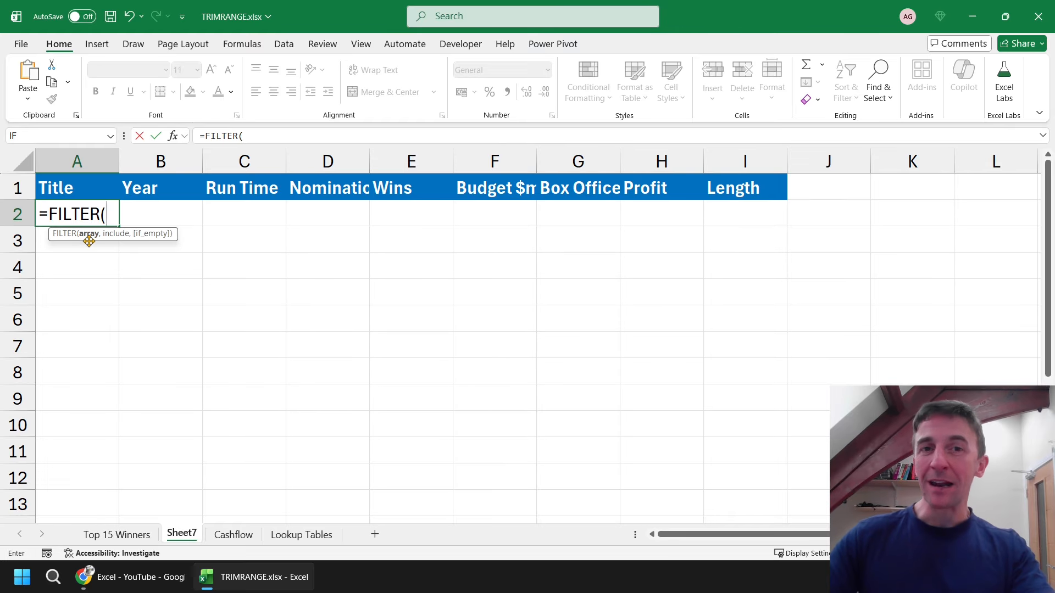
{"action": "left_click", "coordinate": [117, 534]}
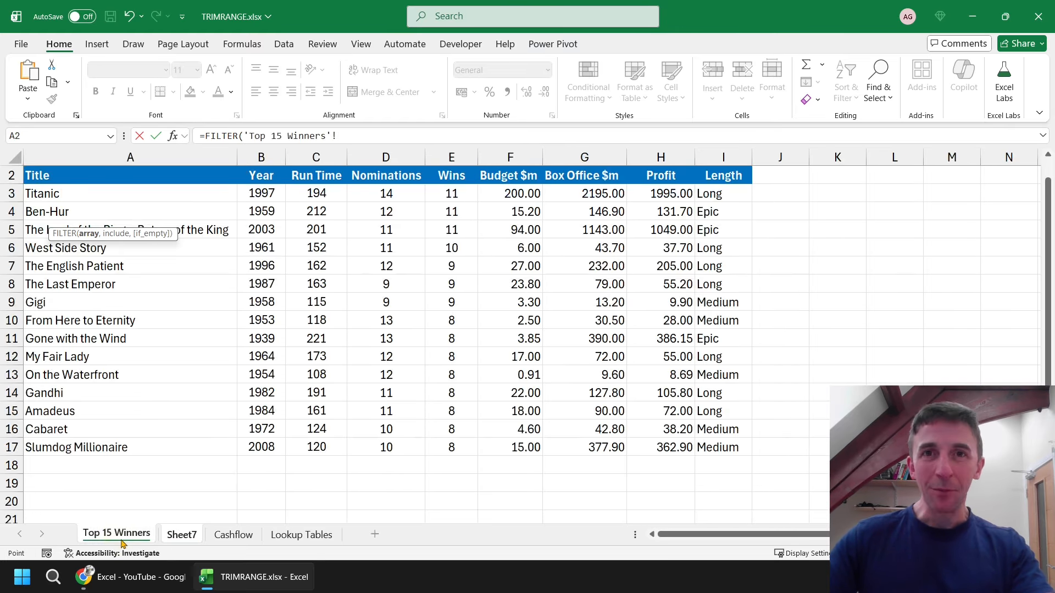
{"action": "left_click", "coordinate": [118, 194]}
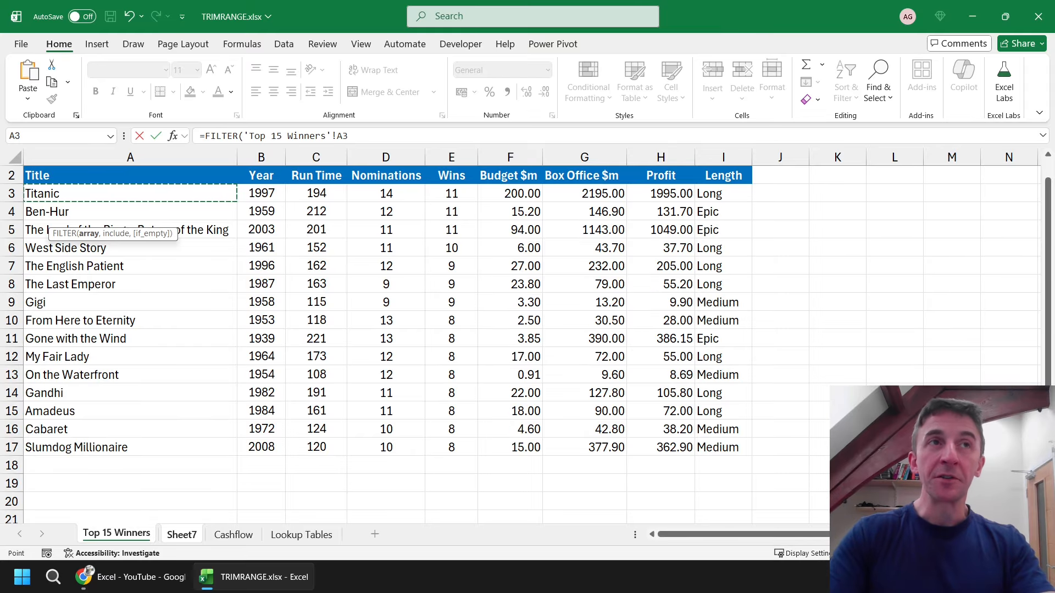
{"action": "key", "text": "ctrl+shift+Down"}
{"action": "key", "text": "ctrl+shift+Down"}
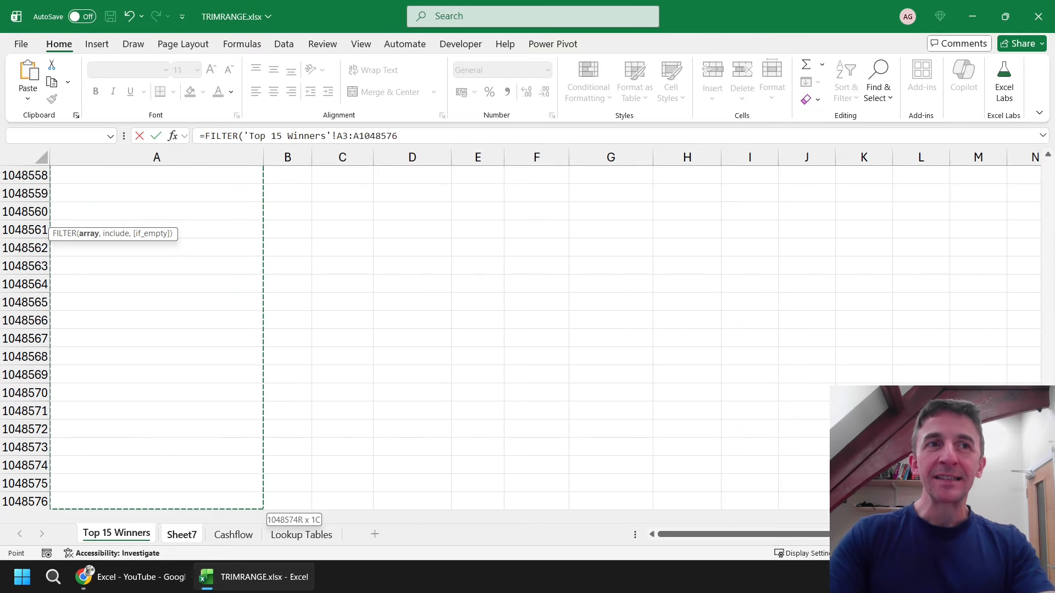
{"action": "key", "text": "shift+space"}
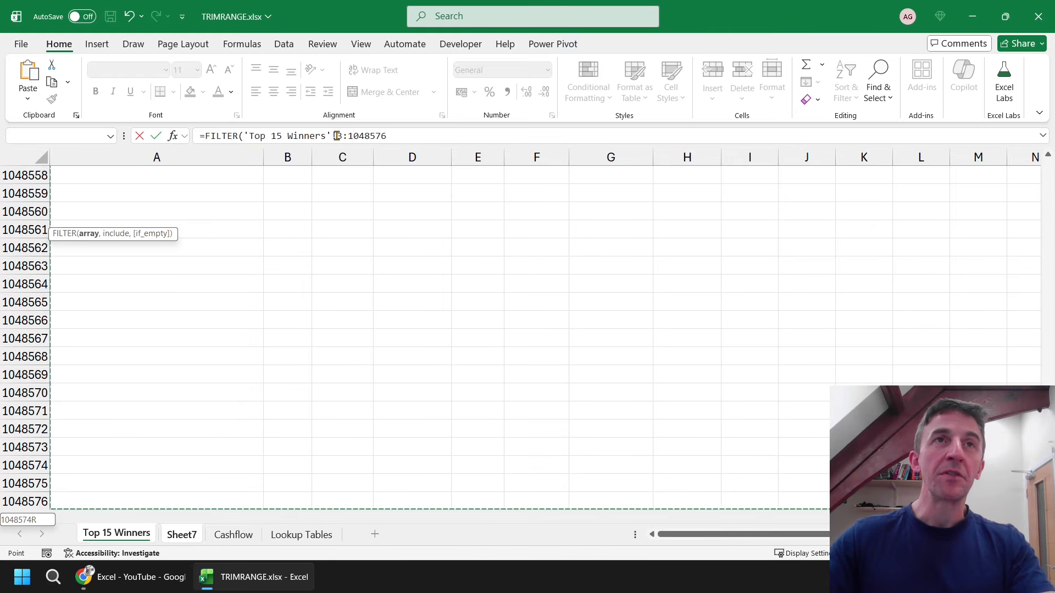
{"action": "left_click", "coordinate": [348, 135]}
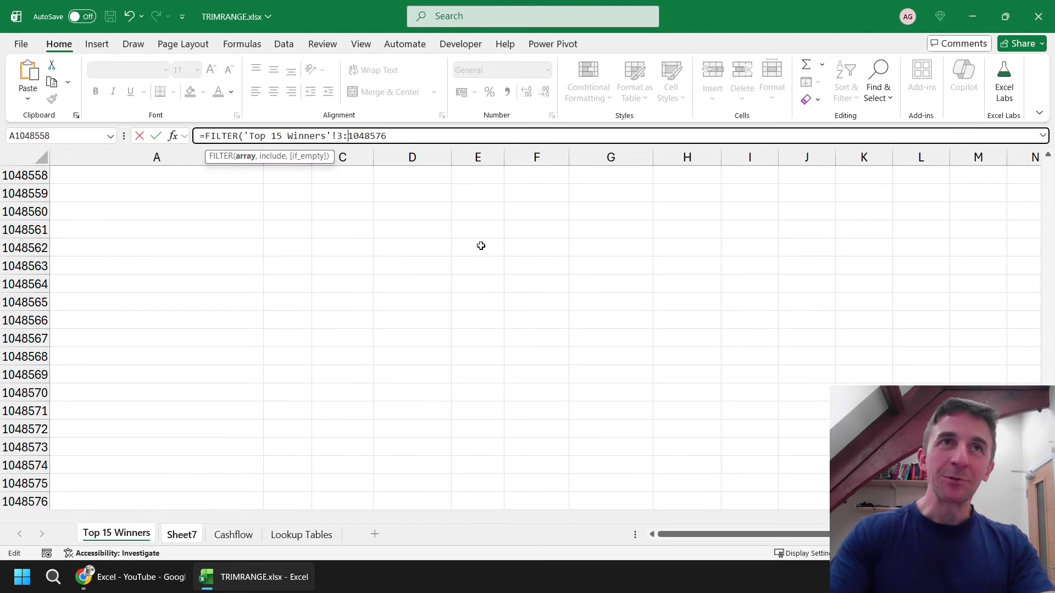
{"action": "type", "text": "."}
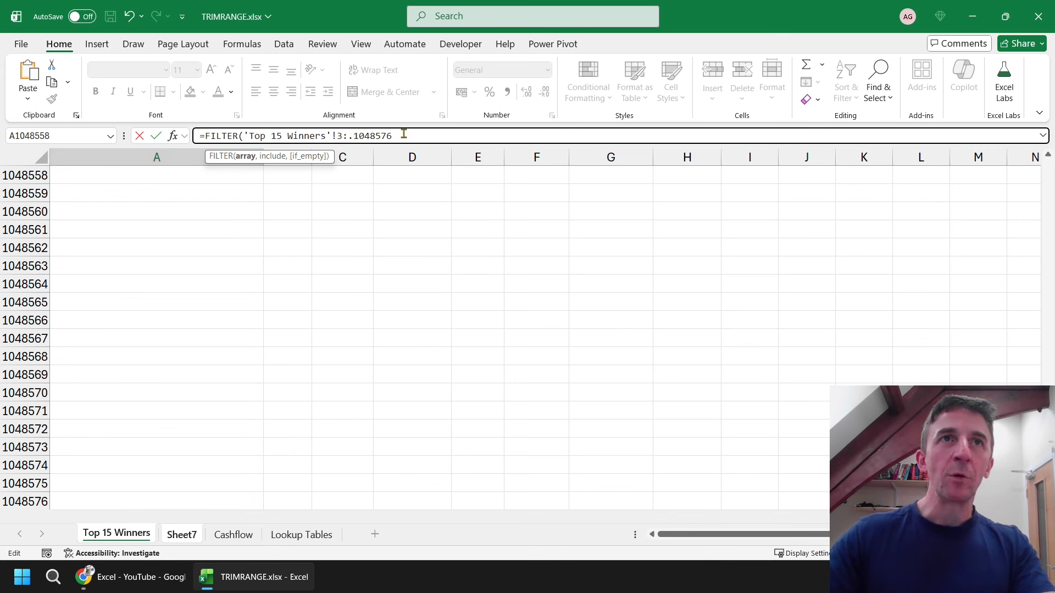
{"action": "type", "text": ","}
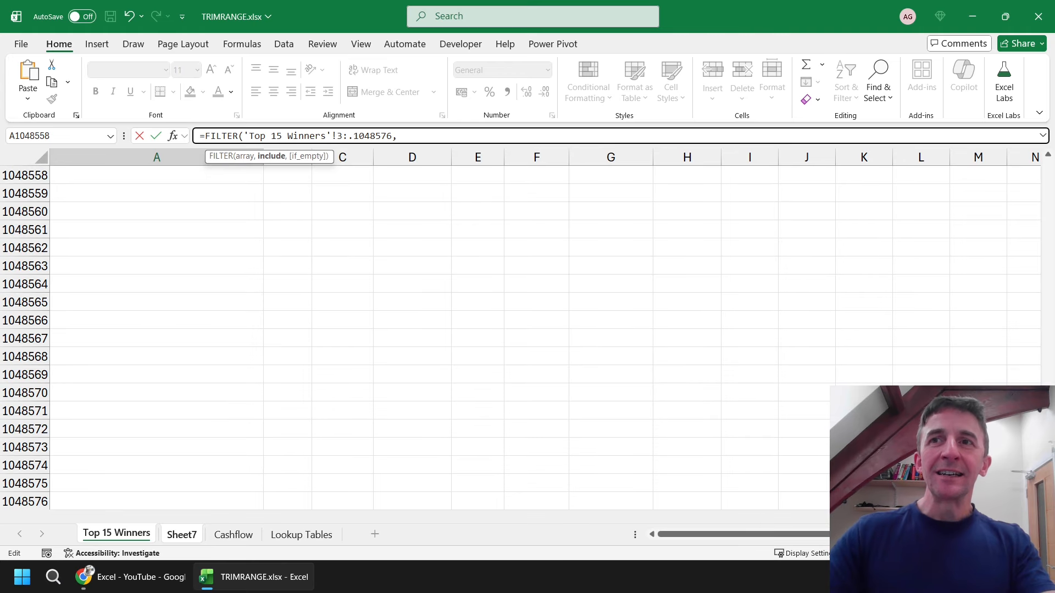
Reference the Year column as the trimmed range 'Top 15 Winners'!B3:.B1048576 in the FILTER's include argument.
{"action": "left_click_drag", "start_coordinate": [1048, 511], "coordinate": [1047, 170]}
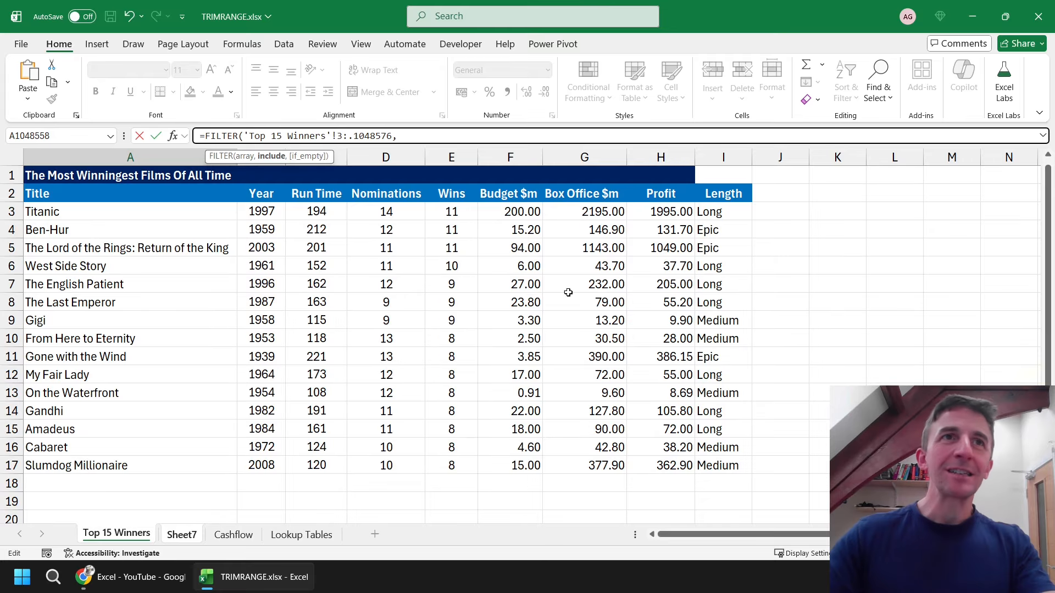
{"action": "left_click", "coordinate": [267, 211]}
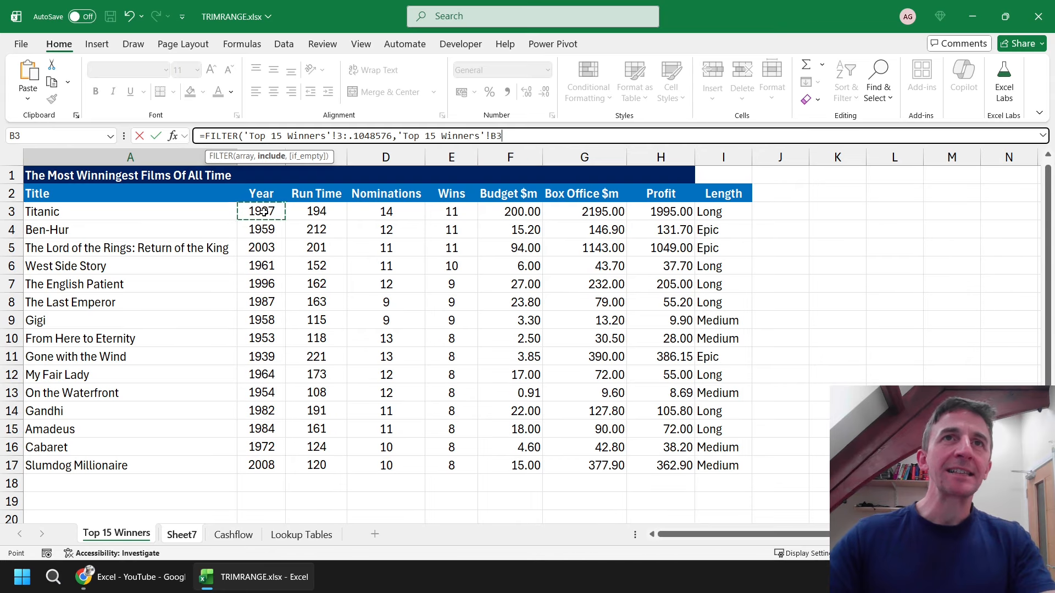
{"action": "key", "text": "ctrl+shift+Down"}
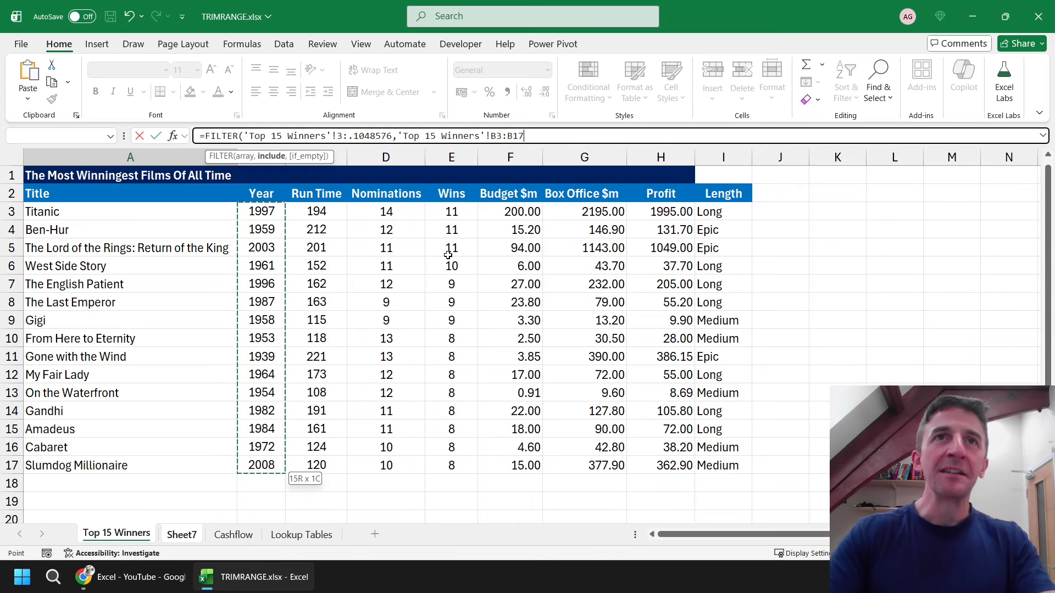
{"action": "key", "text": "ctrl+shift+Down"}
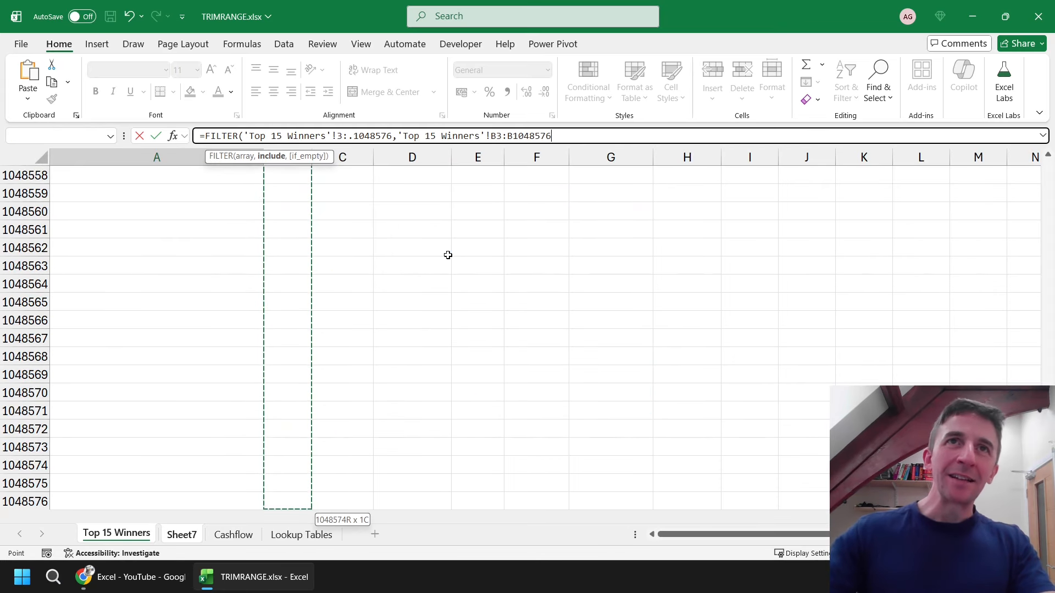
{"action": "left_click", "coordinate": [506, 139]}
{"action": "type", "text": "."}
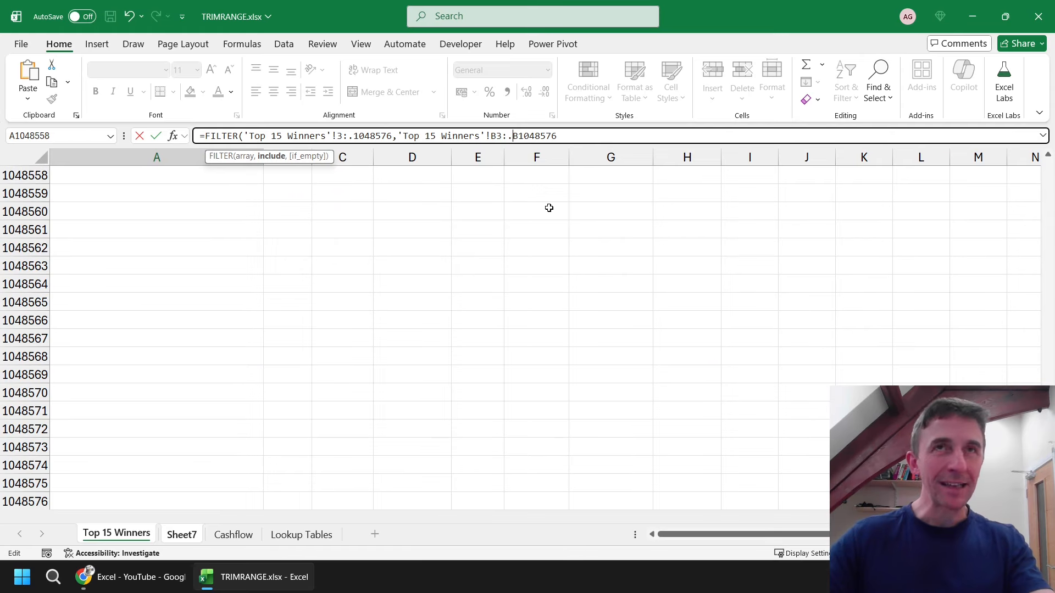
{"action": "left_click", "coordinate": [565, 136]}
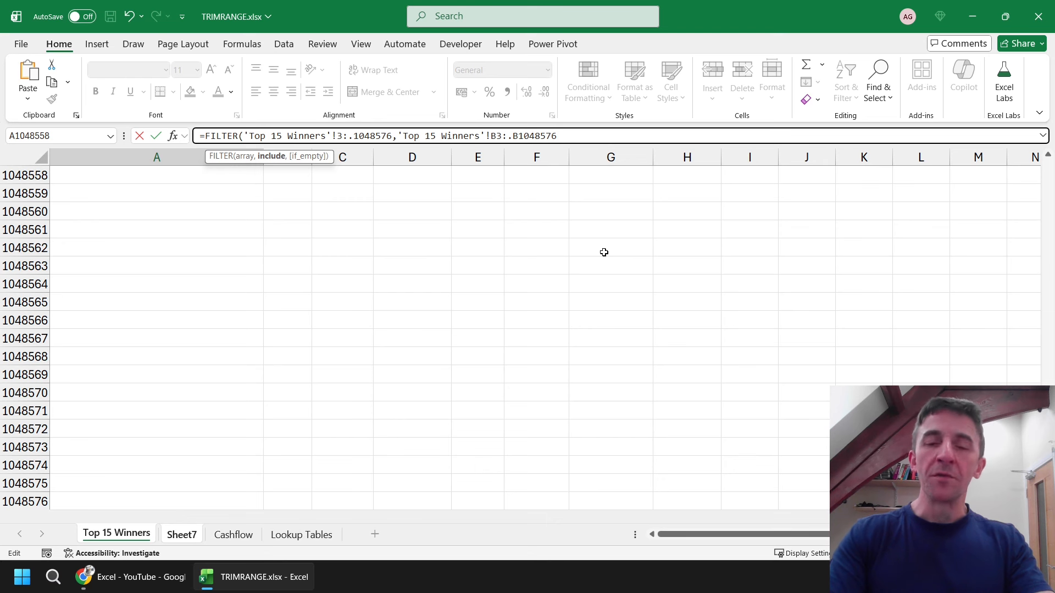
Complete the FILTER with the condition >=1990 and widen column A for the film titles.
{"action": "type", "text": ">"}
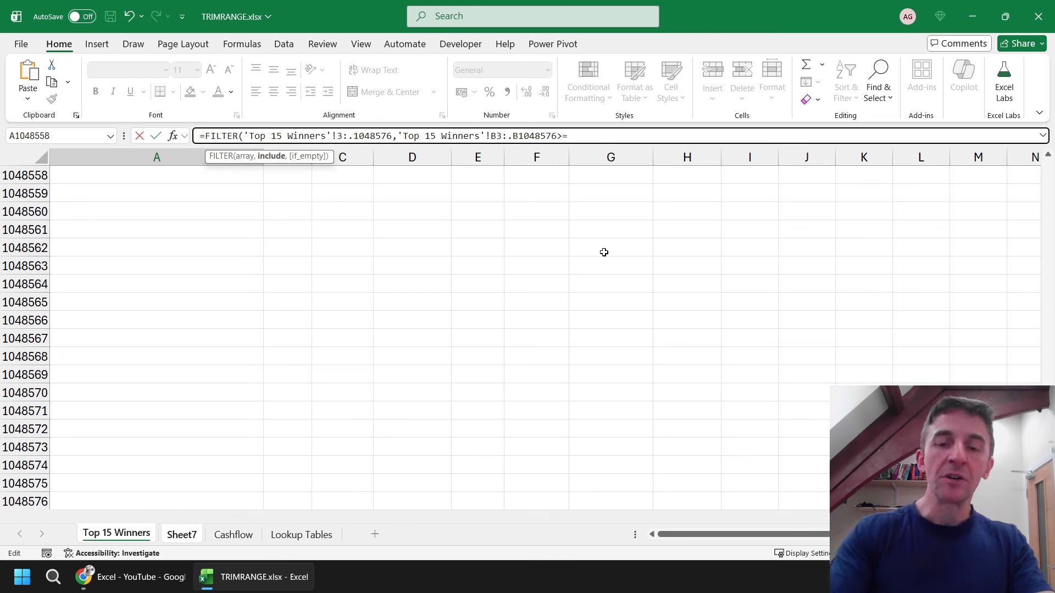
{"action": "type", "text": "=19"}
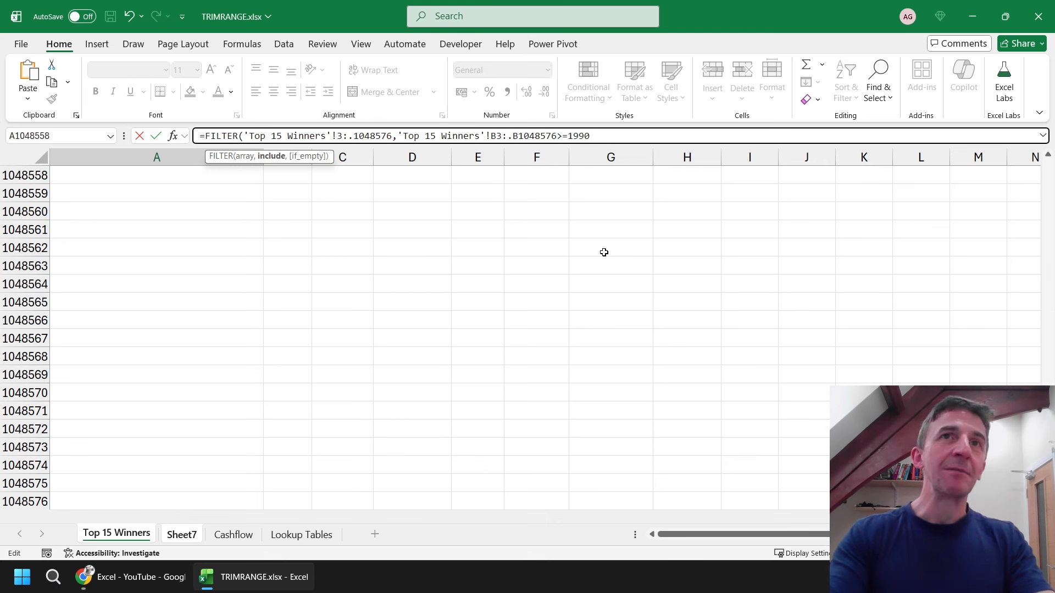
{"action": "type", "text": "90"}
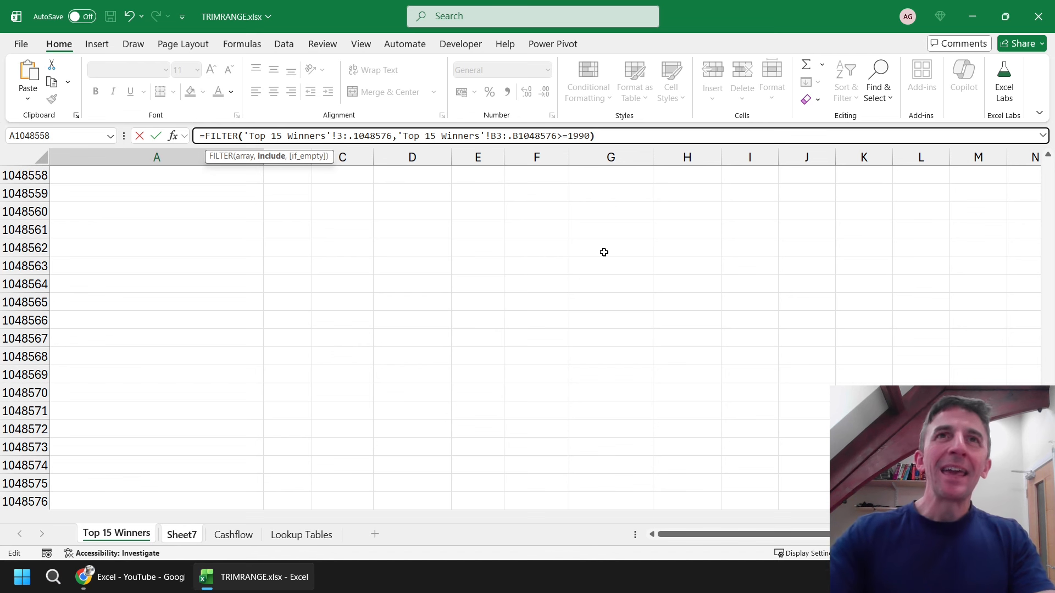
{"action": "type", "text": ")"}
{"action": "key", "text": "Return"}
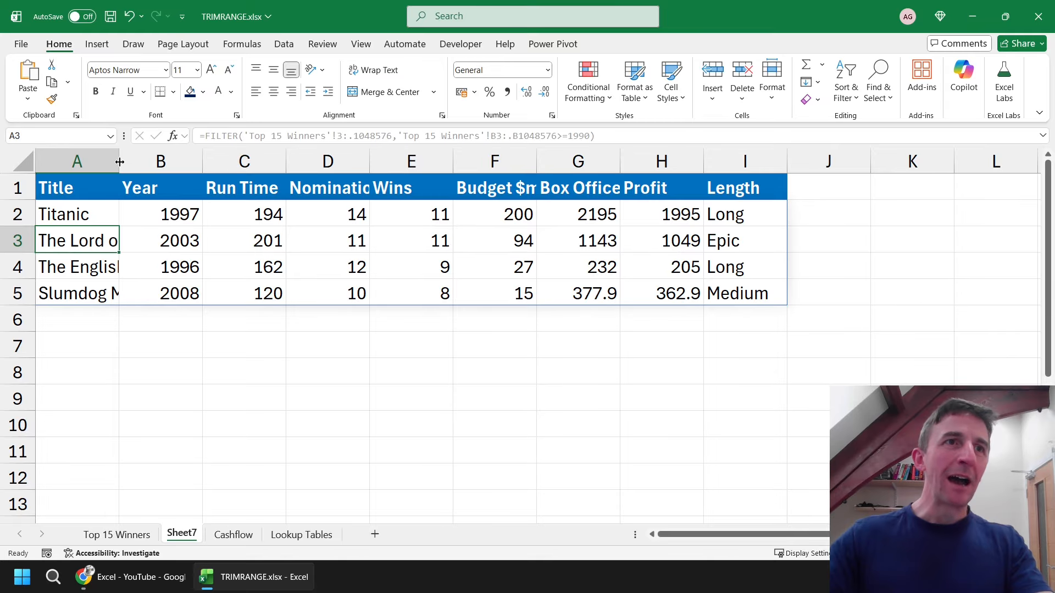
{"action": "left_click_drag", "start_coordinate": [118, 160], "coordinate": [187, 159]}
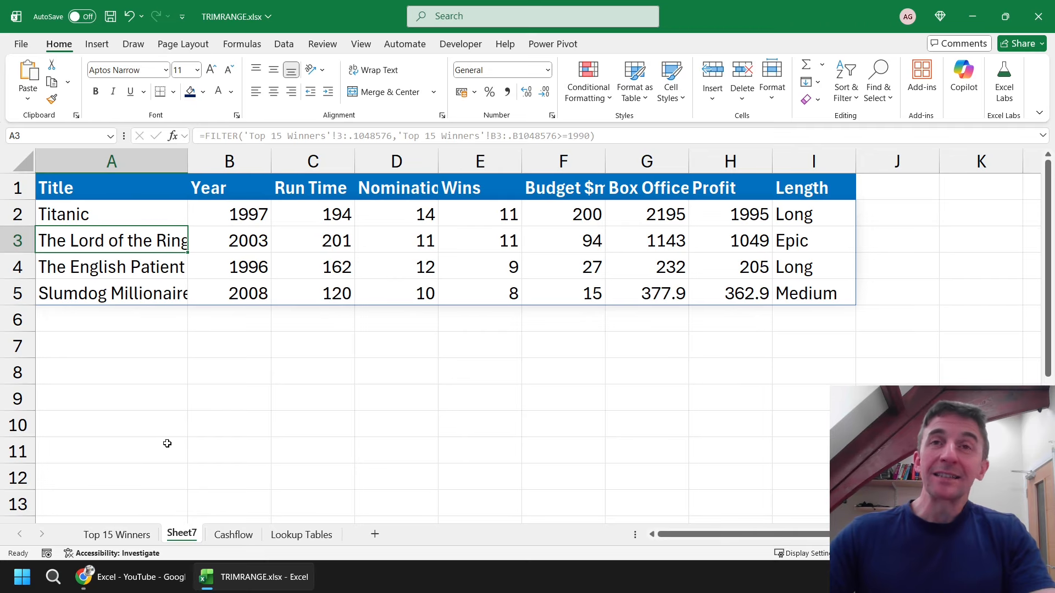
Add the film Predator with the year 1995 in row 18 of Top 15 Winners and check the filtered list on Sheet7.
{"action": "left_click", "coordinate": [125, 534]}
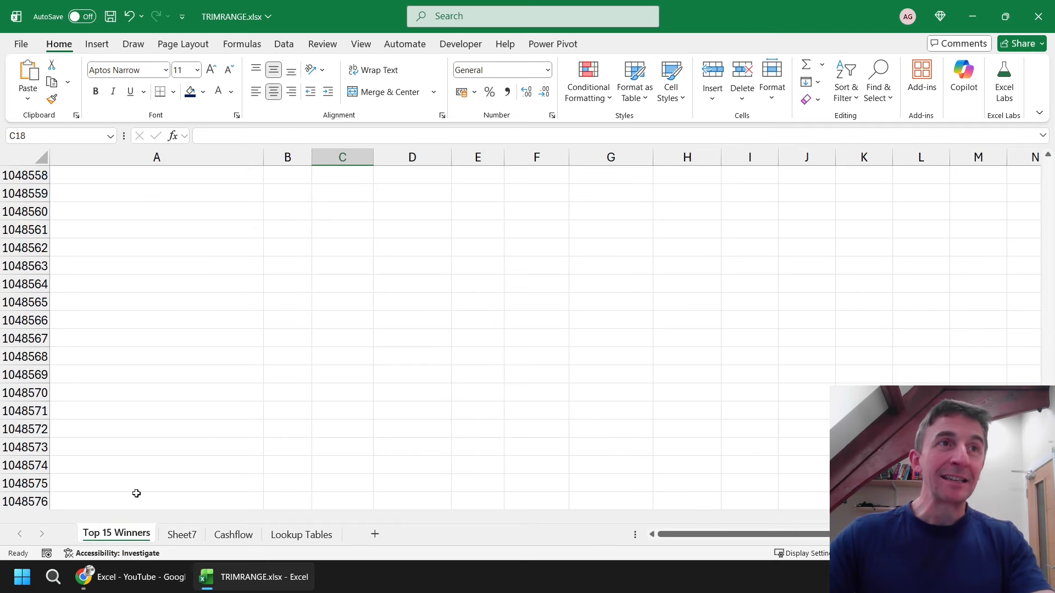
{"action": "left_click", "coordinate": [148, 437]}
{"action": "key", "text": "ctrl+Up"}
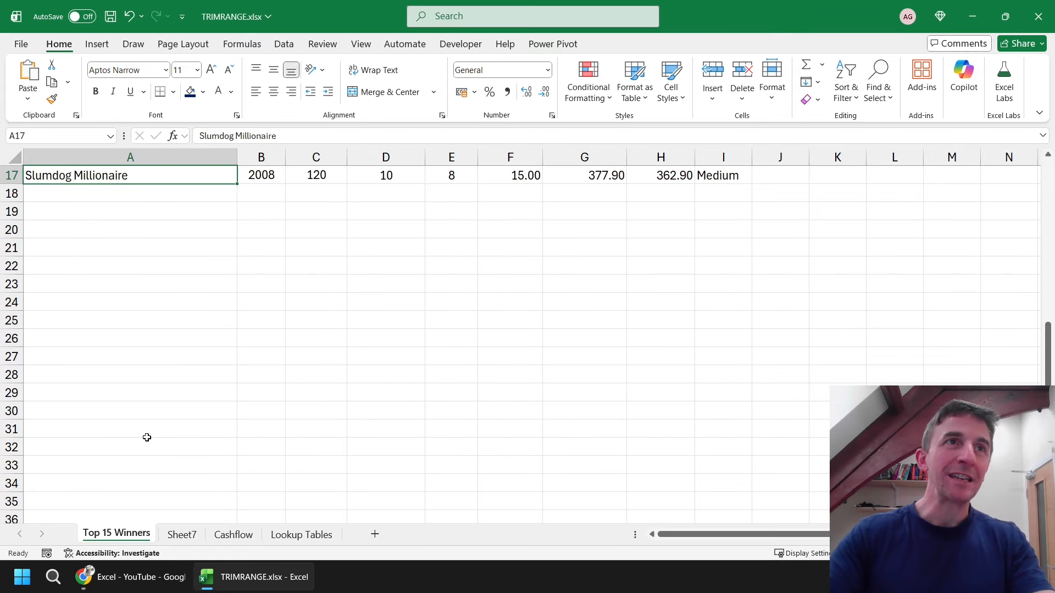
{"action": "scroll", "coordinate": [158, 419], "scroll_direction": "up", "scroll_amount": 5}
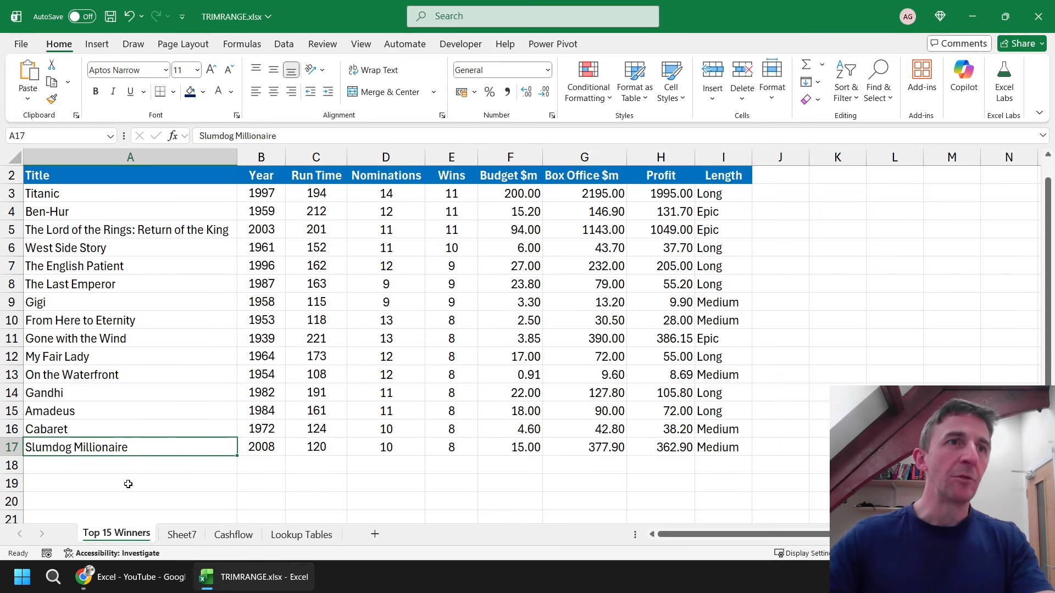
{"action": "key", "text": "Down"}
{"action": "type", "text": "Pred"}
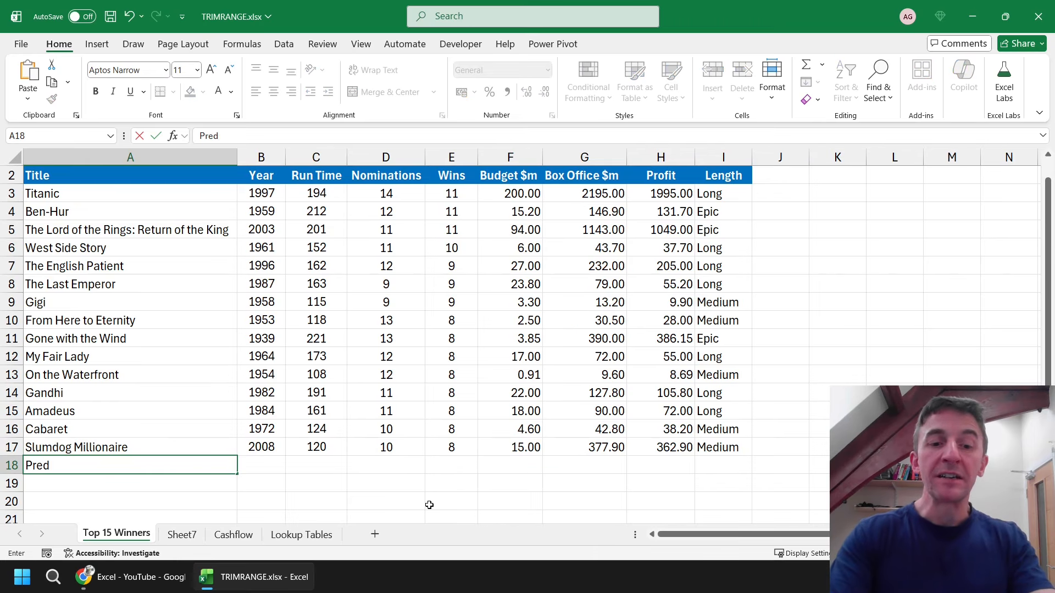
{"action": "type", "text": "ator"}
{"action": "key", "text": "Tab"}
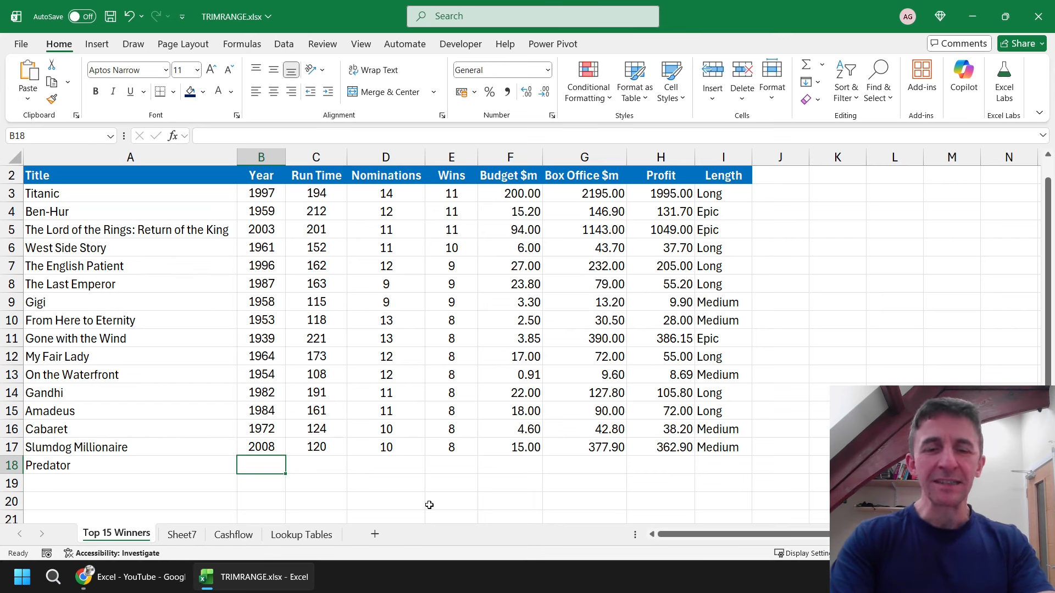
{"action": "type", "text": "1995"}
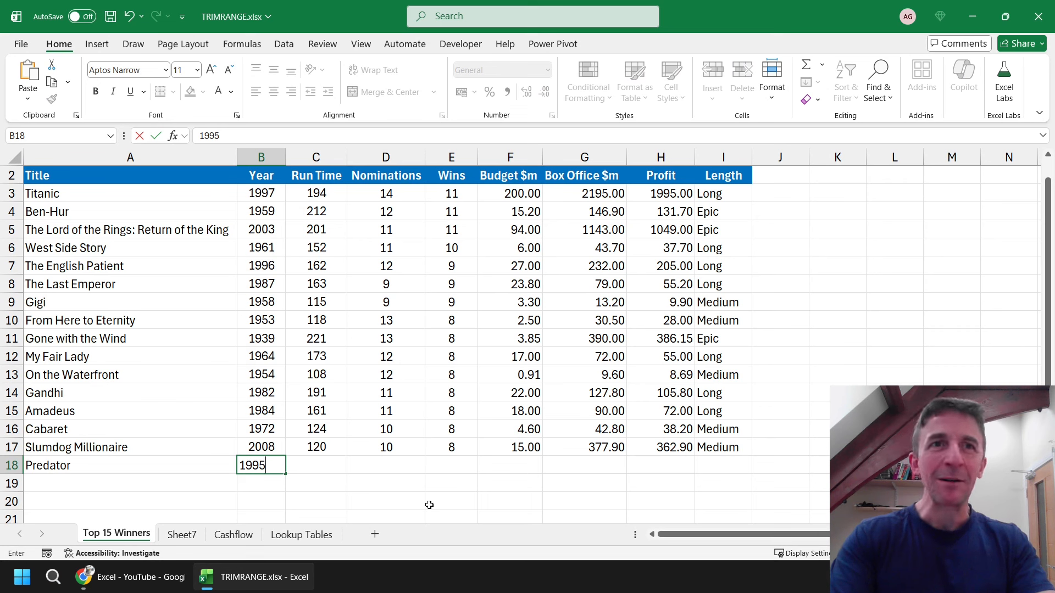
{"action": "key", "text": "Tab"}
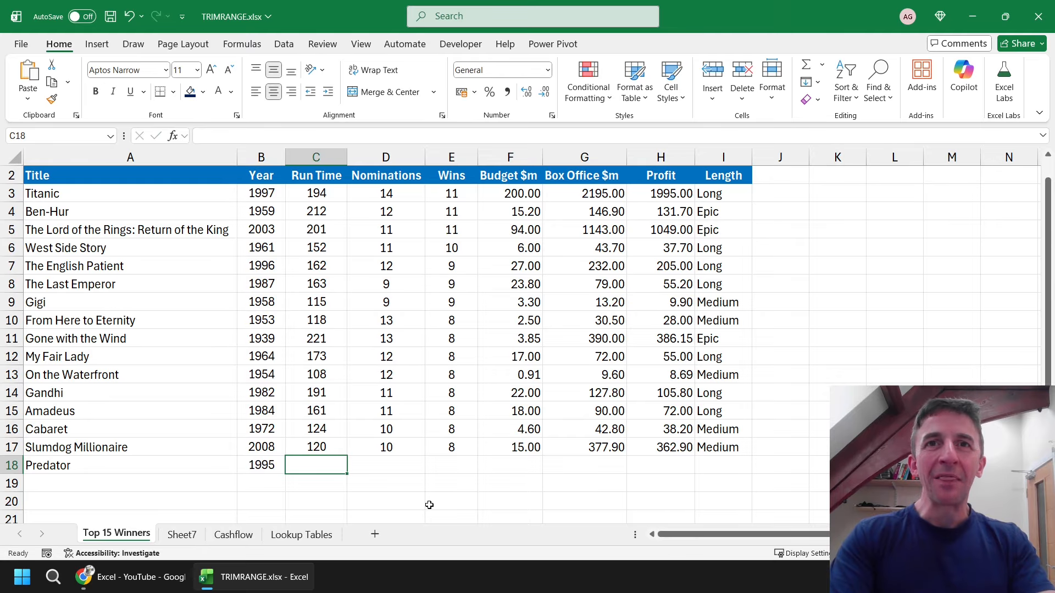
{"action": "key", "text": "Tab"}
{"action": "key", "text": "Tab"}
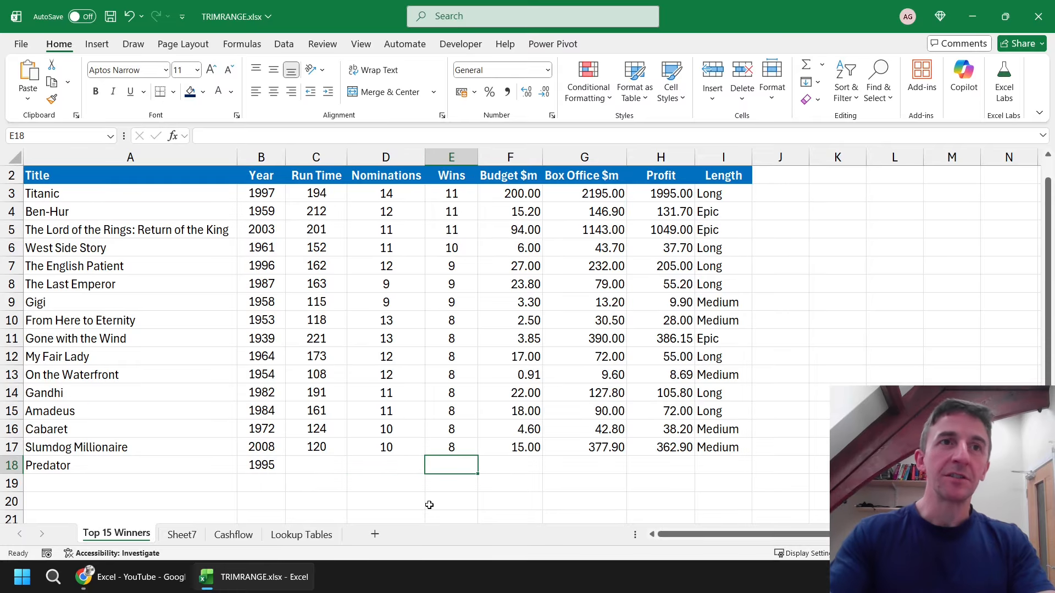
{"action": "left_click", "coordinate": [182, 533]}
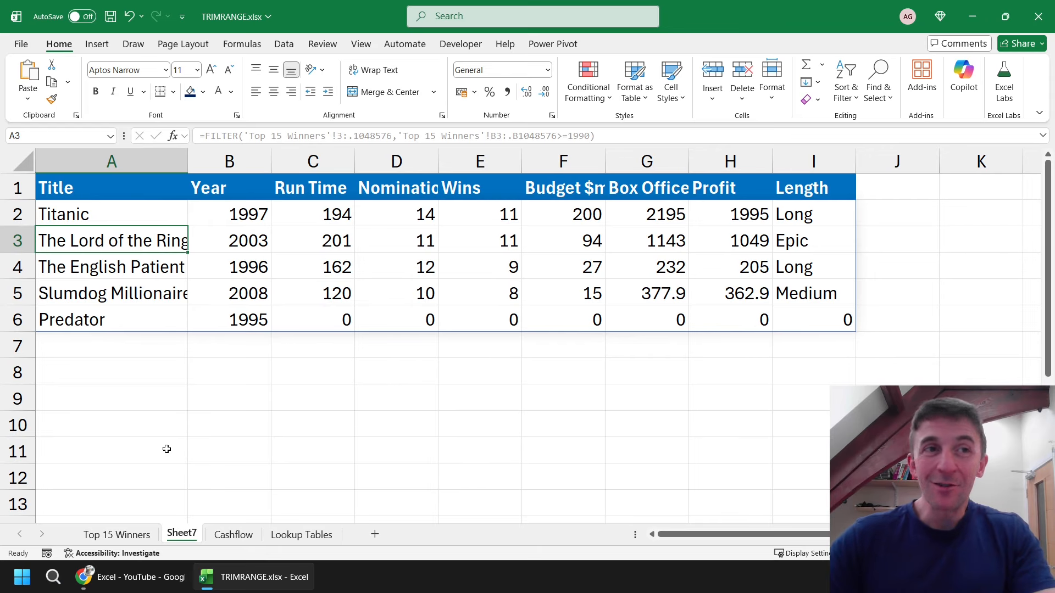
Add a Review column in J2 of Top 15 Winners, entering Soggy for Titanic and Epic for The Lord of the Rings.
{"action": "left_click", "coordinate": [106, 536]}
{"action": "left_click", "coordinate": [789, 175]}
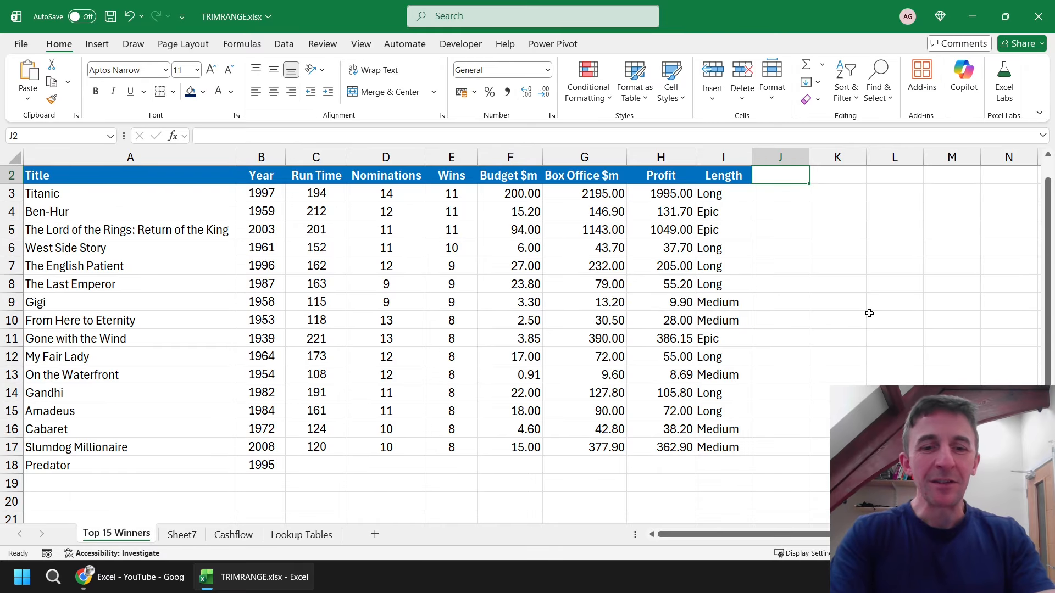
{"action": "type", "text": "Review"}
{"action": "key", "text": "Return"}
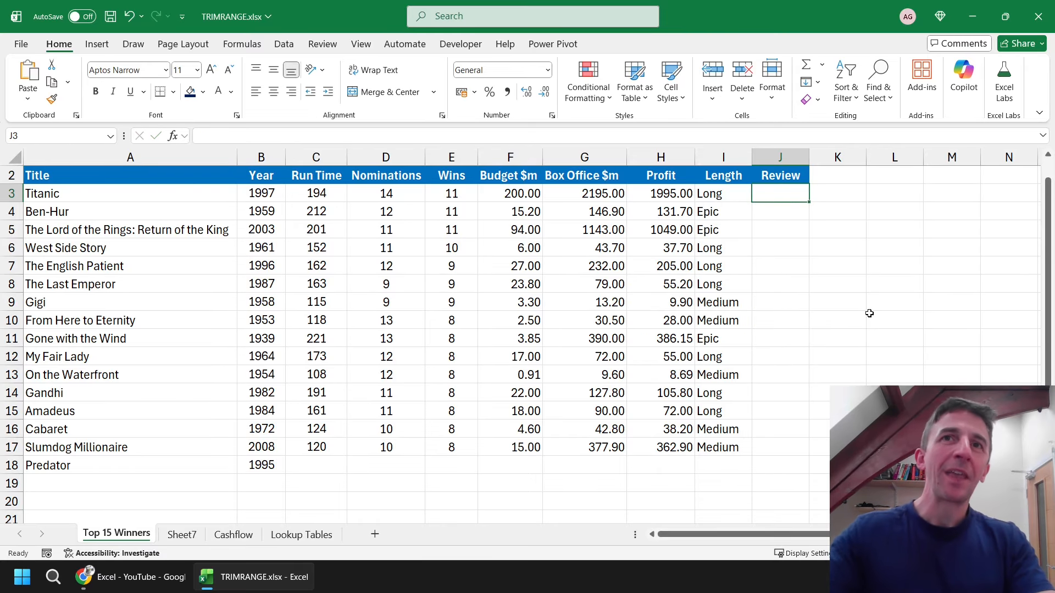
{"action": "type", "text": "Soggy"}
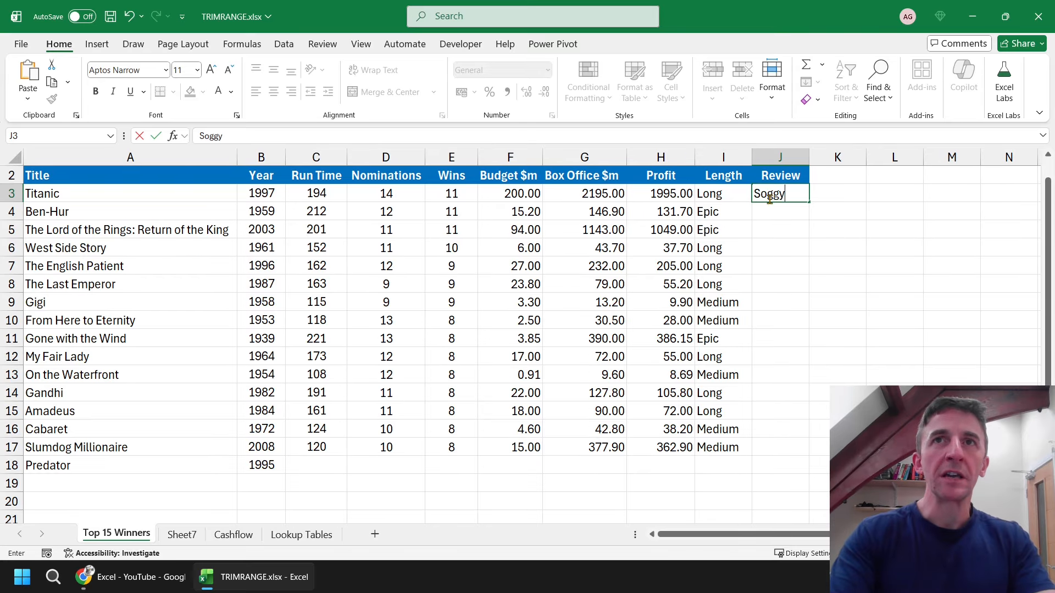
{"action": "key", "text": "Return"}
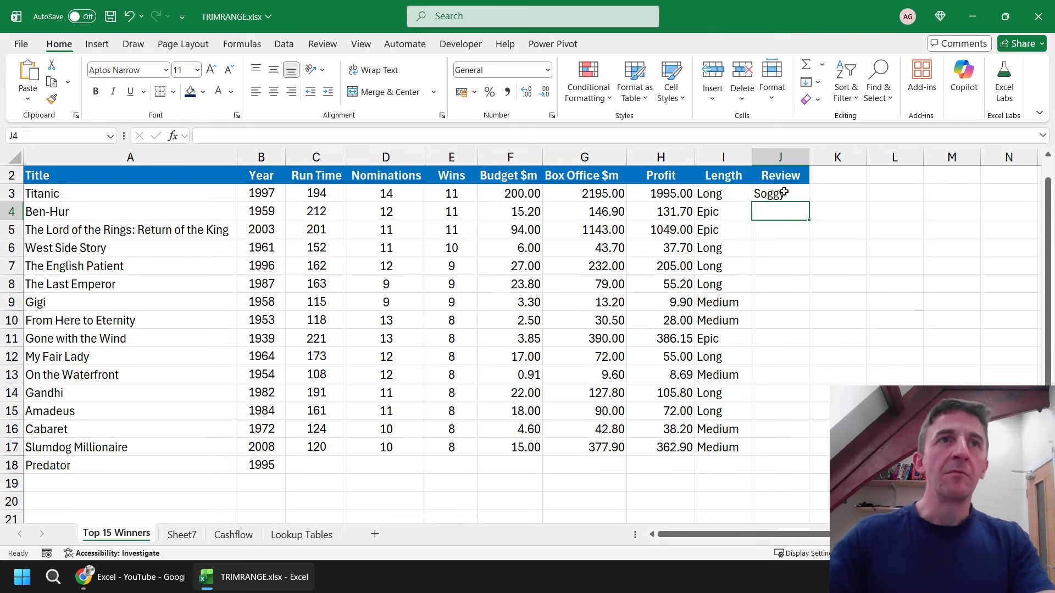
{"action": "key", "text": "Return"}
{"action": "type", "text": "Epic"}
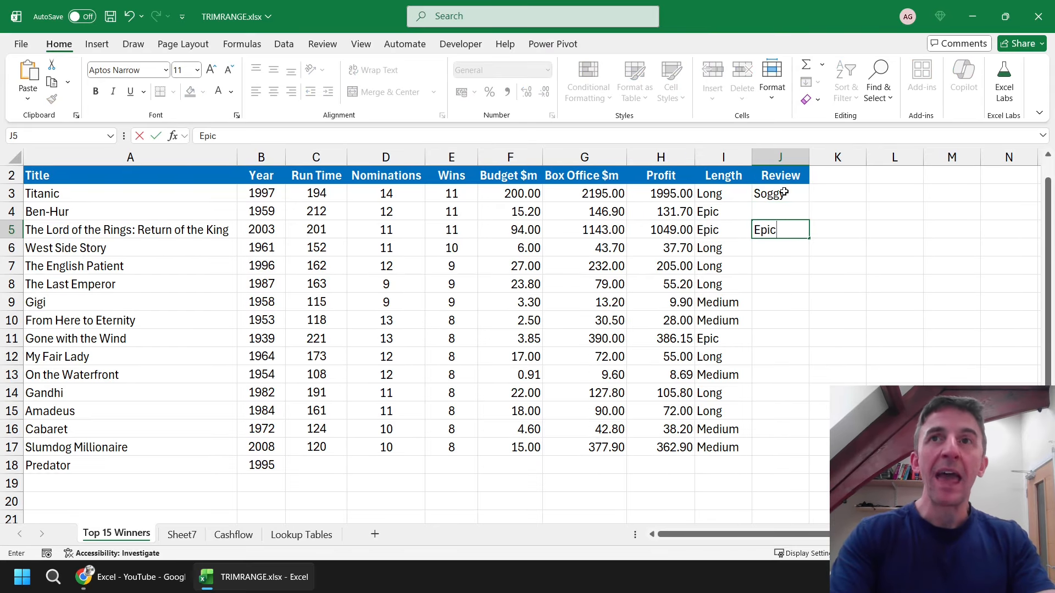
{"action": "key", "text": "Return"}
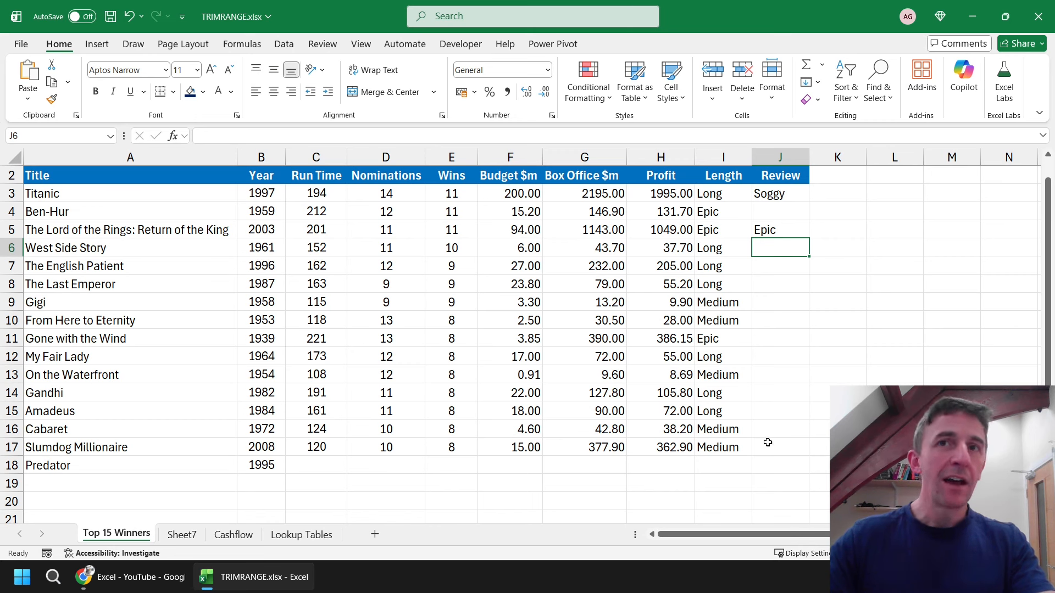
Enter the review The greatest story ever told for Predator in cell J18 of Top 15 Winners.
{"action": "left_click", "coordinate": [772, 466]}
{"action": "type", "text": "The "}
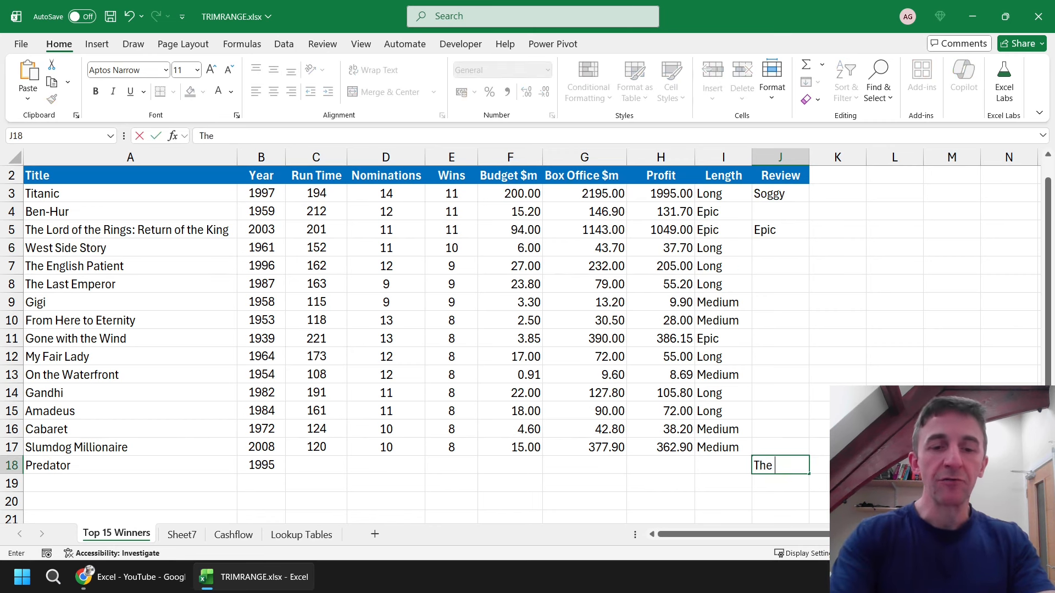
{"action": "type", "text": "gretatest"}
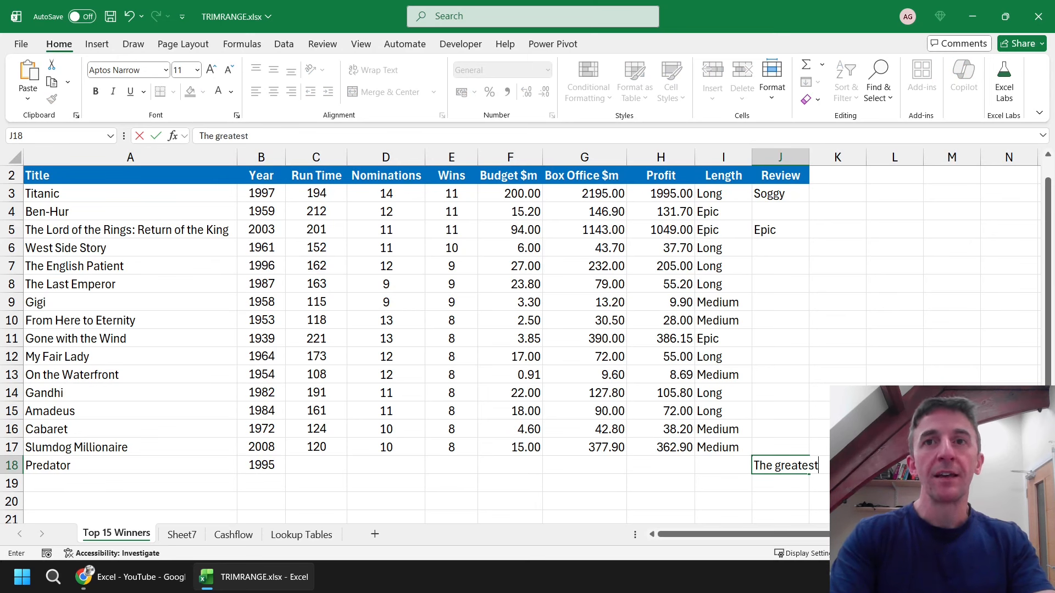
{"action": "type", "text": " t"}
{"action": "key", "text": "BackSpace"}
{"action": "type", "text": "story ever"}
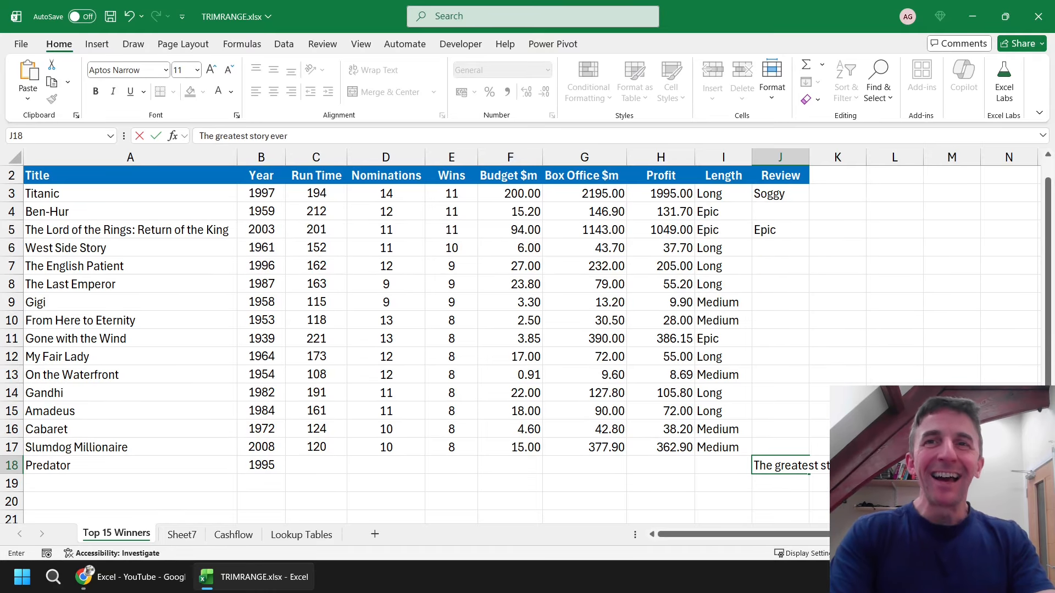
{"action": "type", "text": " told"}
{"action": "key", "text": "Return"}
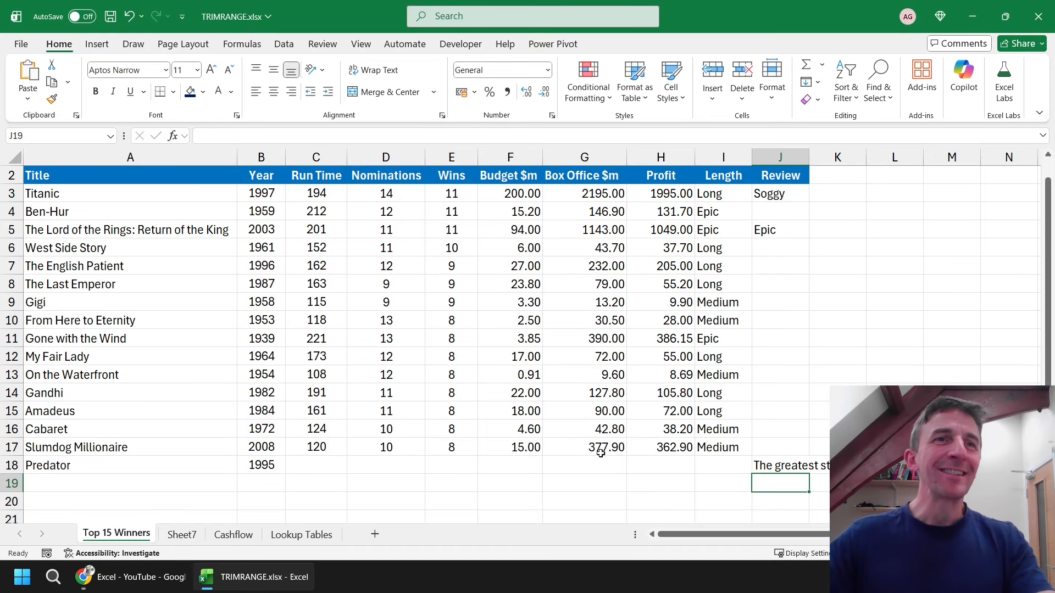
Check the Review column on Sheet7, inspecting the formulas behind its header and its first filtered value.
{"action": "left_click", "coordinate": [176, 536]}
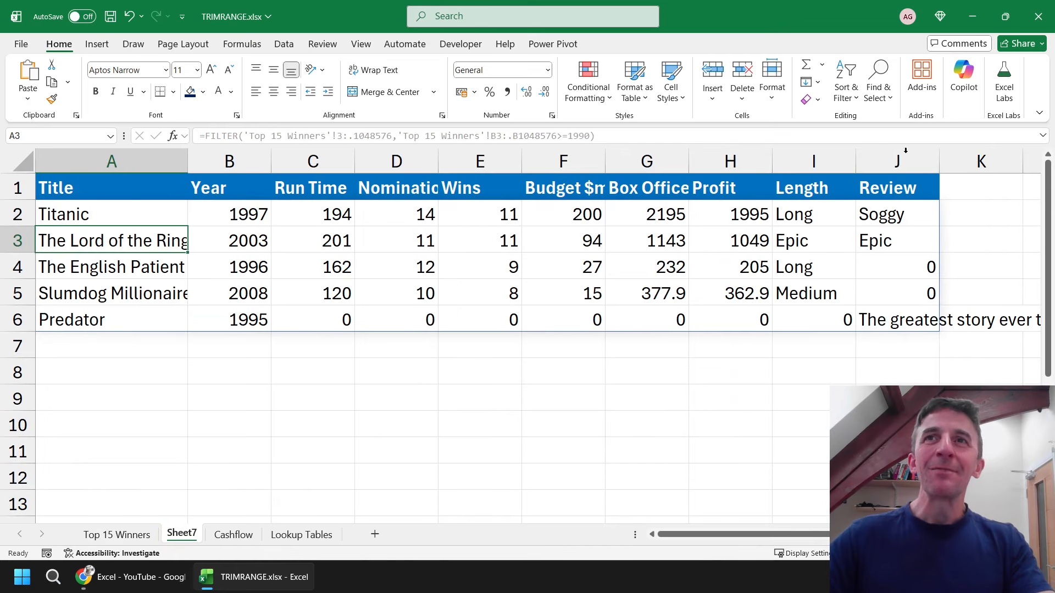
{"action": "left_click", "coordinate": [898, 189]}
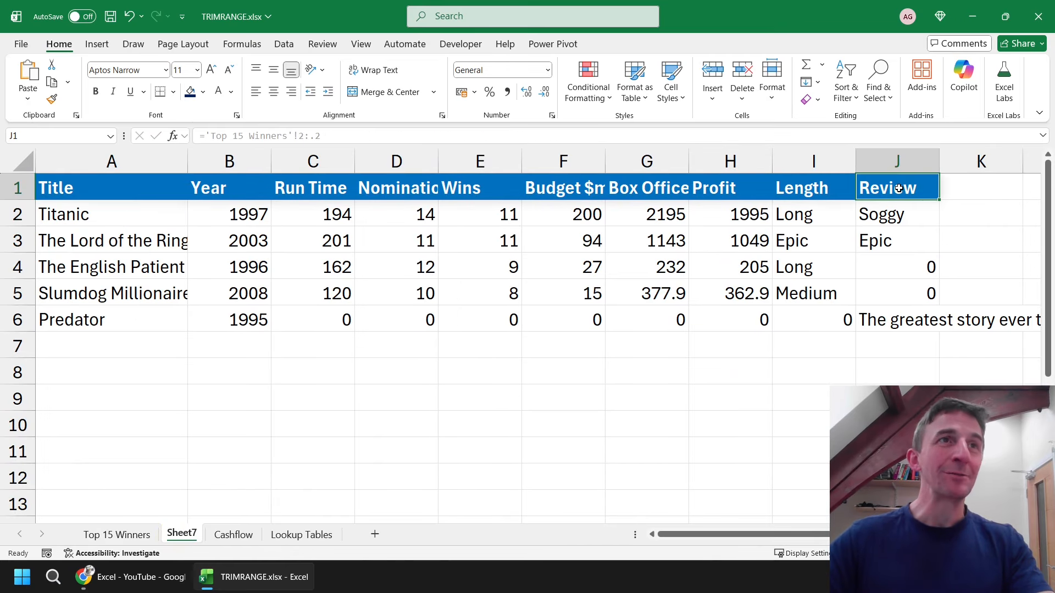
{"action": "left_click", "coordinate": [901, 216]}
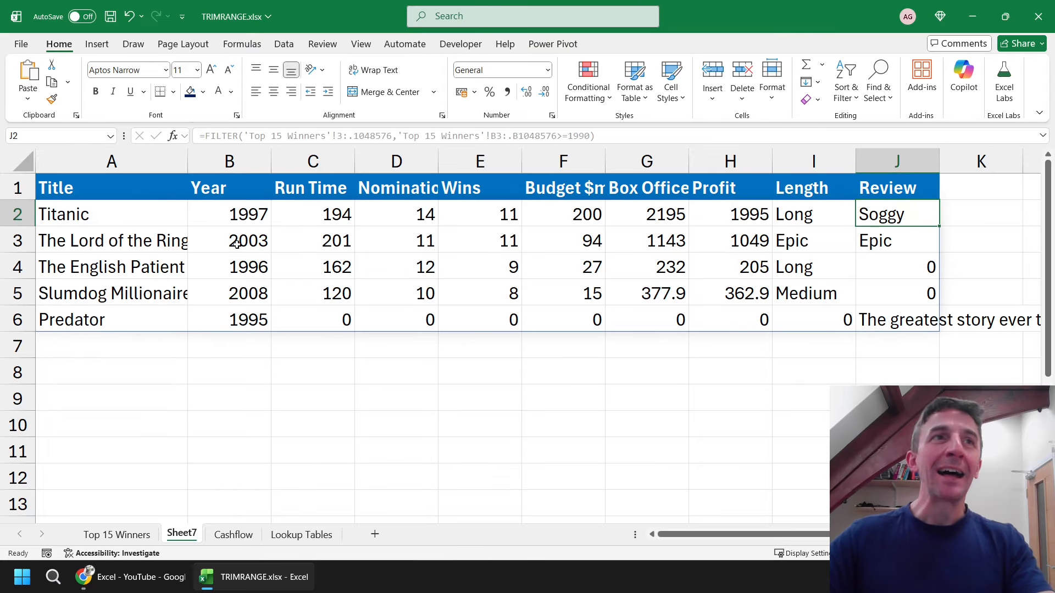